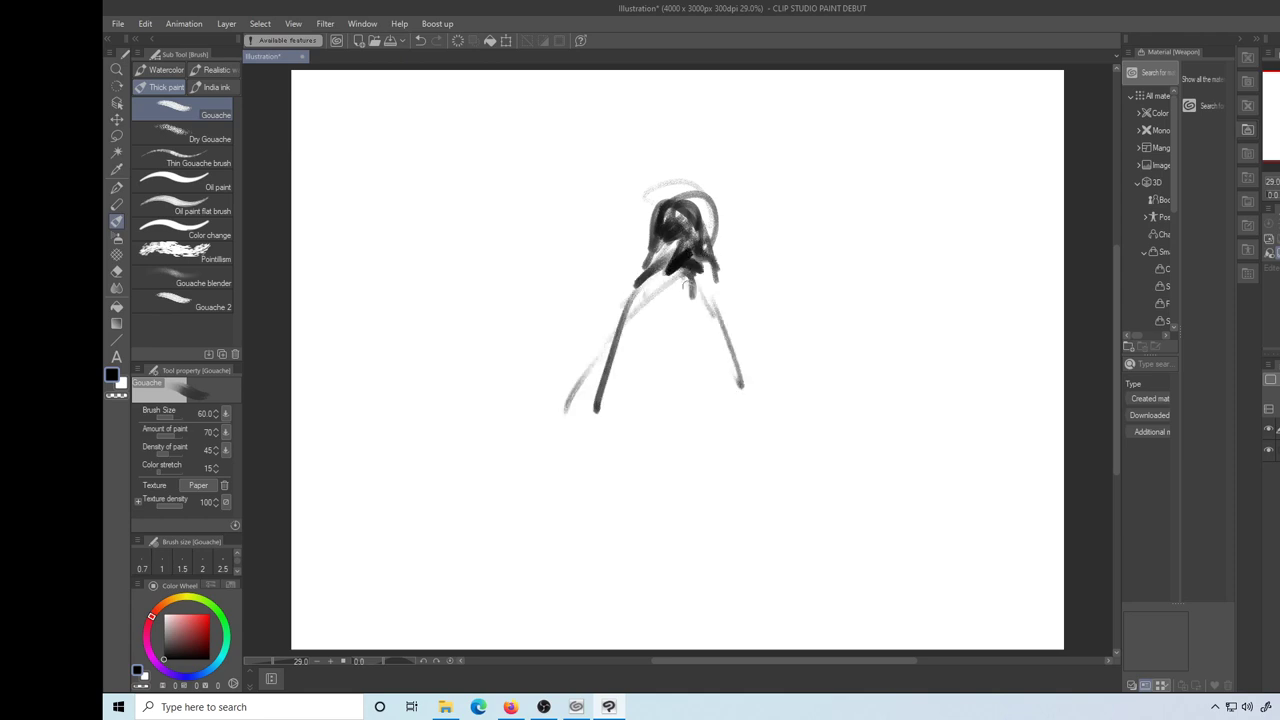
Sketch the torso below the head with an arched chest line and a sloping outline down the figure's right-hand side
{"action": "left_click_drag", "start_coordinate": [688, 287], "coordinate": [741, 422]}
{"action": "mouse_move", "coordinate": [632, 320]}
{"action": "left_mouse_down"}
{"action": "mouse_move", "coordinate": [660, 288]}
{"action": "mouse_move", "coordinate": [628, 341]}
{"action": "mouse_move", "coordinate": [647, 345]}
{"action": "left_mouse_up"}
{"action": "mouse_move", "coordinate": [637, 343]}
{"action": "left_mouse_down"}
{"action": "mouse_move", "coordinate": [672, 302]}
{"action": "mouse_move", "coordinate": [747, 378]}
{"action": "left_mouse_up"}
{"action": "left_click_drag", "start_coordinate": [722, 291], "coordinate": [750, 403]}
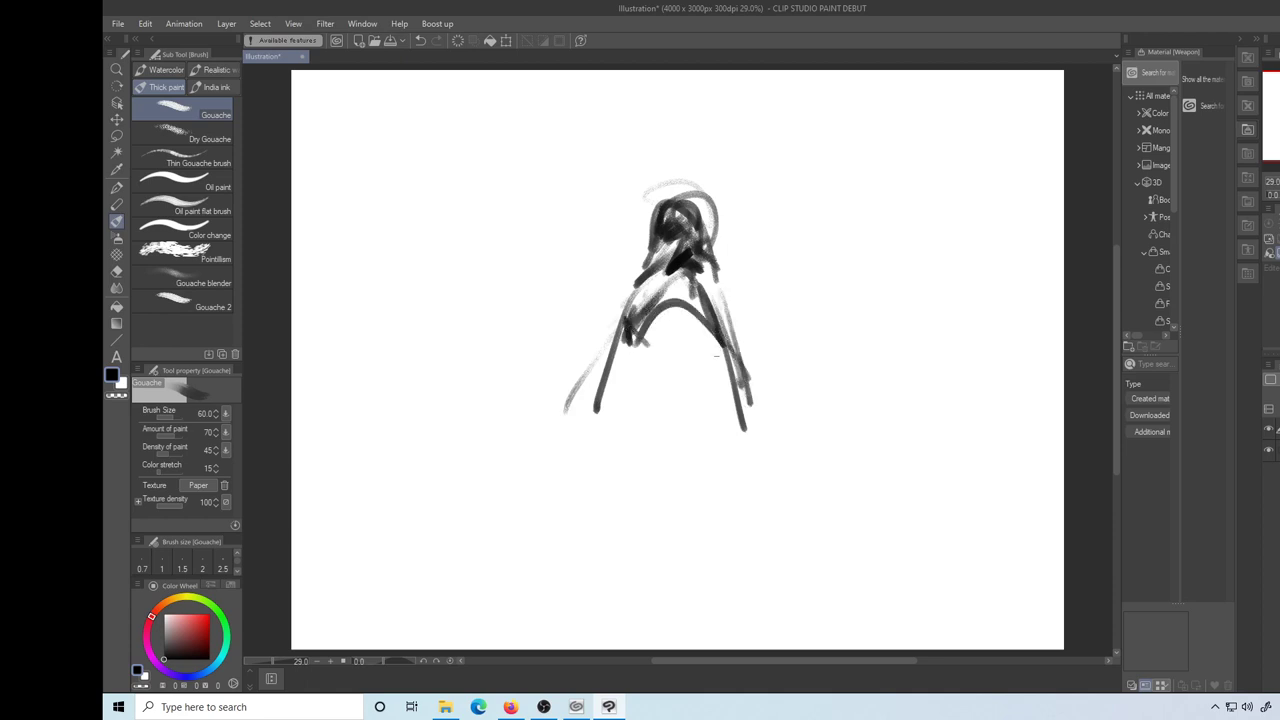
{"action": "left_click_drag", "start_coordinate": [710, 311], "coordinate": [744, 428]}
{"action": "mouse_move", "coordinate": [602, 360]}
{"action": "left_mouse_down"}
{"action": "mouse_move", "coordinate": [591, 423]}
{"action": "mouse_move", "coordinate": [880, 239]}
{"action": "left_mouse_up"}
{"action": "key", "text": "ctrl+z"}
{"action": "key", "text": "ctrl+z"}
{"action": "key", "text": "ctrl+z"}
Sketch the waist and lower body with a V-shaped belt line, angled hip lines and the long sides of the coat
{"action": "left_click_drag", "start_coordinate": [612, 397], "coordinate": [577, 405]}
{"action": "mouse_move", "coordinate": [590, 391]}
{"action": "left_mouse_down"}
{"action": "mouse_move", "coordinate": [584, 417]}
{"action": "mouse_move", "coordinate": [617, 432]}
{"action": "left_mouse_up"}
{"action": "left_click_drag", "start_coordinate": [607, 408], "coordinate": [680, 488]}
{"action": "mouse_move", "coordinate": [612, 439]}
{"action": "left_mouse_down"}
{"action": "mouse_move", "coordinate": [673, 500]}
{"action": "mouse_move", "coordinate": [738, 412]}
{"action": "mouse_move", "coordinate": [778, 418]}
{"action": "mouse_move", "coordinate": [655, 495]}
{"action": "left_mouse_up"}
{"action": "mouse_move", "coordinate": [628, 410]}
{"action": "left_mouse_down"}
{"action": "mouse_move", "coordinate": [648, 470]}
{"action": "mouse_move", "coordinate": [604, 438]}
{"action": "left_mouse_up"}
{"action": "mouse_move", "coordinate": [612, 456]}
{"action": "left_mouse_down"}
{"action": "mouse_move", "coordinate": [593, 440]}
{"action": "mouse_move", "coordinate": [648, 568]}
{"action": "mouse_move", "coordinate": [774, 540]}
{"action": "left_mouse_up"}
{"action": "mouse_move", "coordinate": [745, 440]}
{"action": "left_mouse_down"}
{"action": "mouse_move", "coordinate": [747, 556]}
{"action": "mouse_move", "coordinate": [764, 494]}
{"action": "left_mouse_up"}
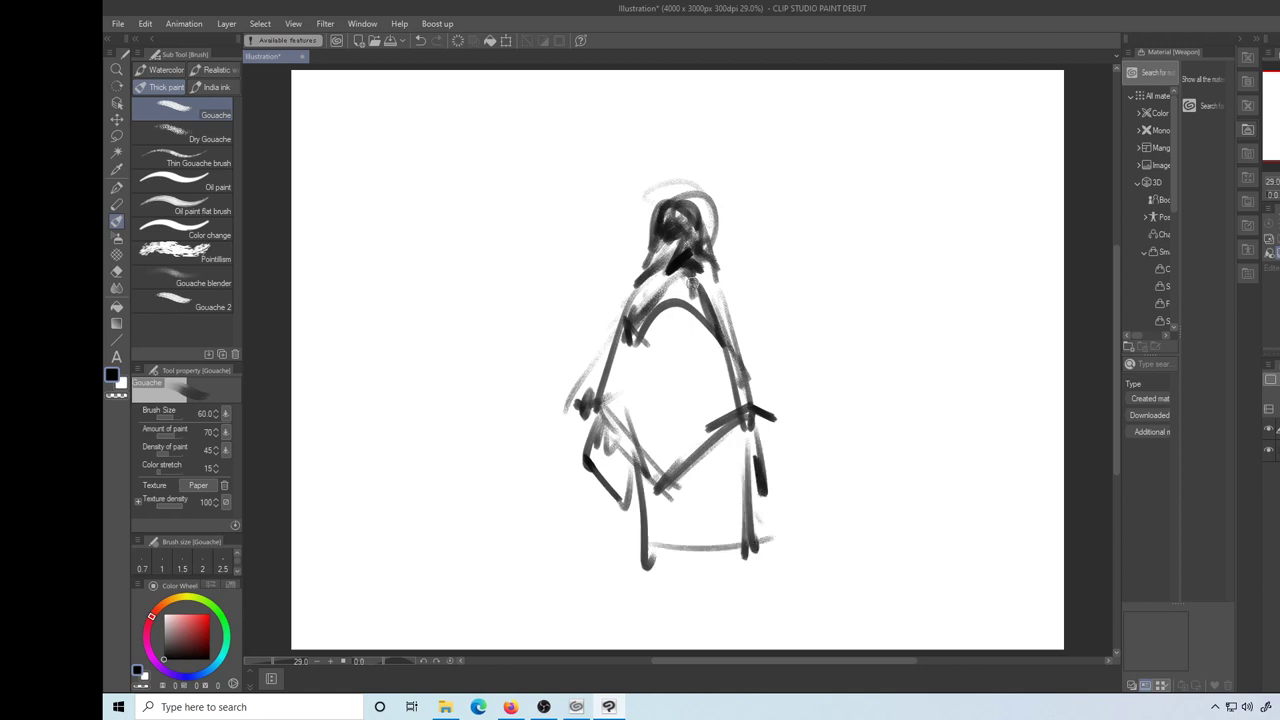
Darken the head and neck with short black Gouache strokes
{"action": "left_click_drag", "start_coordinate": [692, 284], "coordinate": [704, 290]}
{"action": "mouse_move", "coordinate": [681, 230]}
{"action": "left_mouse_down"}
{"action": "mouse_move", "coordinate": [688, 298]}
{"action": "mouse_move", "coordinate": [701, 238]}
{"action": "left_mouse_up"}
{"action": "mouse_move", "coordinate": [694, 208]}
{"action": "left_mouse_down"}
{"action": "mouse_move", "coordinate": [700, 256]}
{"action": "mouse_move", "coordinate": [660, 270]}
{"action": "left_mouse_up"}
{"action": "left_click_drag", "start_coordinate": [663, 272], "coordinate": [671, 324]}
Model the face by alternating white and black strokes inside the dark head shape, ending on black
{"action": "key", "text": "x"}
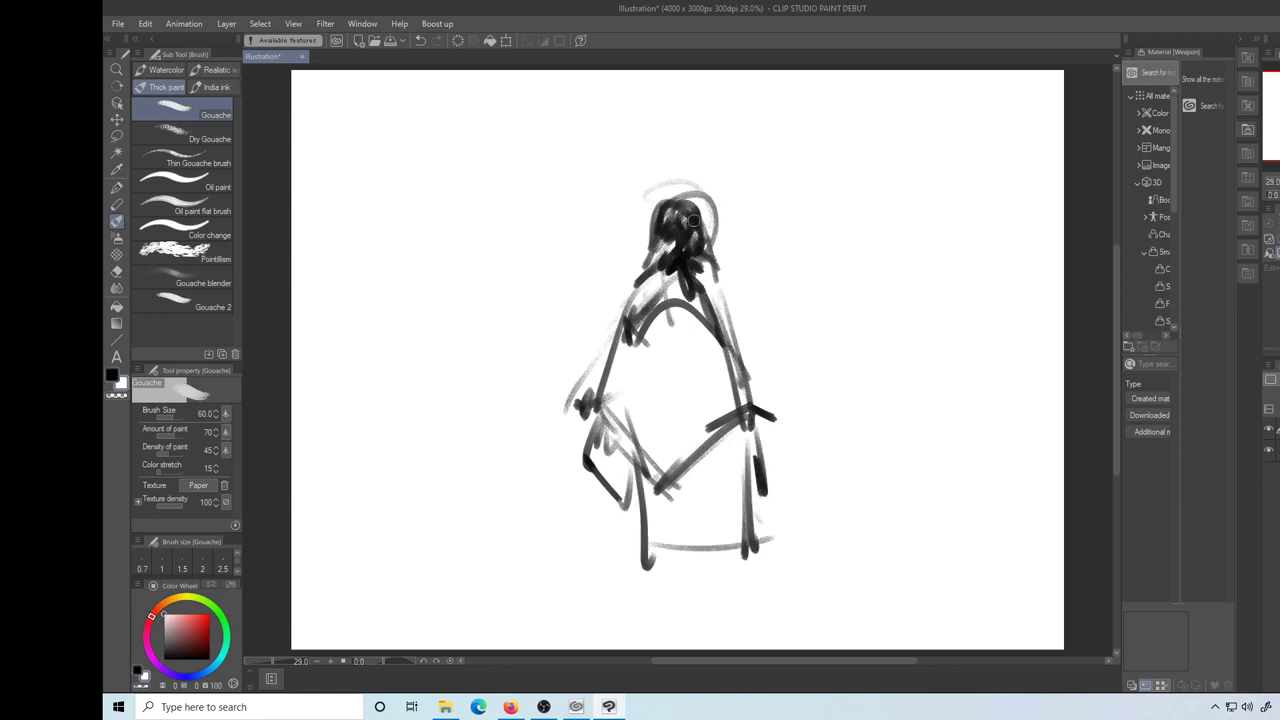
{"action": "mouse_move", "coordinate": [694, 220]}
{"action": "left_mouse_down"}
{"action": "mouse_move", "coordinate": [668, 240]}
{"action": "mouse_move", "coordinate": [698, 228]}
{"action": "mouse_move", "coordinate": [688, 250]}
{"action": "left_mouse_up"}
{"action": "key", "text": "x"}
{"action": "left_click_drag", "start_coordinate": [662, 226], "coordinate": [682, 252]}
{"action": "mouse_move", "coordinate": [682, 212]}
{"action": "left_mouse_down"}
{"action": "mouse_move", "coordinate": [694, 248]}
{"action": "mouse_move", "coordinate": [670, 238]}
{"action": "left_mouse_up"}
{"action": "key", "text": "x"}
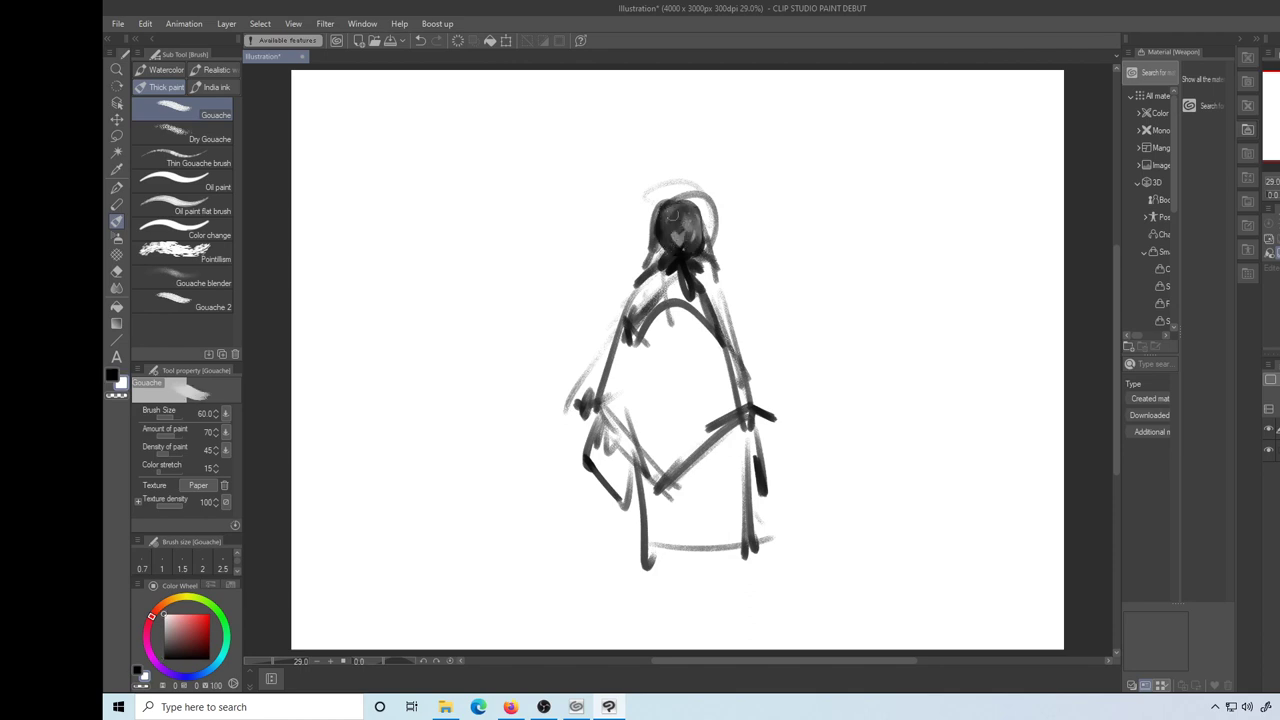
{"action": "key", "text": "x"}
{"action": "left_click_drag", "start_coordinate": [652, 186], "coordinate": [728, 166]}
{"action": "key", "text": "ctrl+z"}
{"action": "mouse_move", "coordinate": [623, 205]}
{"action": "left_mouse_down"}
{"action": "mouse_move", "coordinate": [649, 190]}
{"action": "mouse_move", "coordinate": [729, 198]}
{"action": "mouse_move", "coordinate": [745, 68]}
{"action": "left_mouse_up"}
{"action": "key", "text": "ctrl+z"}
{"action": "key", "text": "ctrl+z"}
Fill the torso with broad black Gouache strokes, raising the brush size to 120
{"action": "mouse_move", "coordinate": [674, 267]}
{"action": "left_mouse_down"}
{"action": "mouse_move", "coordinate": [711, 255]}
{"action": "mouse_move", "coordinate": [693, 299]}
{"action": "mouse_move", "coordinate": [662, 298]}
{"action": "mouse_move", "coordinate": [635, 333]}
{"action": "mouse_move", "coordinate": [714, 305]}
{"action": "mouse_move", "coordinate": [729, 330]}
{"action": "mouse_move", "coordinate": [718, 305]}
{"action": "mouse_move", "coordinate": [637, 312]}
{"action": "mouse_move", "coordinate": [656, 347]}
{"action": "mouse_move", "coordinate": [665, 327]}
{"action": "mouse_move", "coordinate": [619, 358]}
{"action": "mouse_move", "coordinate": [711, 362]}
{"action": "mouse_move", "coordinate": [695, 330]}
{"action": "mouse_move", "coordinate": [611, 411]}
{"action": "mouse_move", "coordinate": [707, 367]}
{"action": "mouse_move", "coordinate": [703, 387]}
{"action": "mouse_move", "coordinate": [743, 428]}
{"action": "mouse_move", "coordinate": [662, 425]}
{"action": "left_mouse_up"}
{"action": "key", "text": "bracketright"}
{"action": "key", "text": "bracketright"}
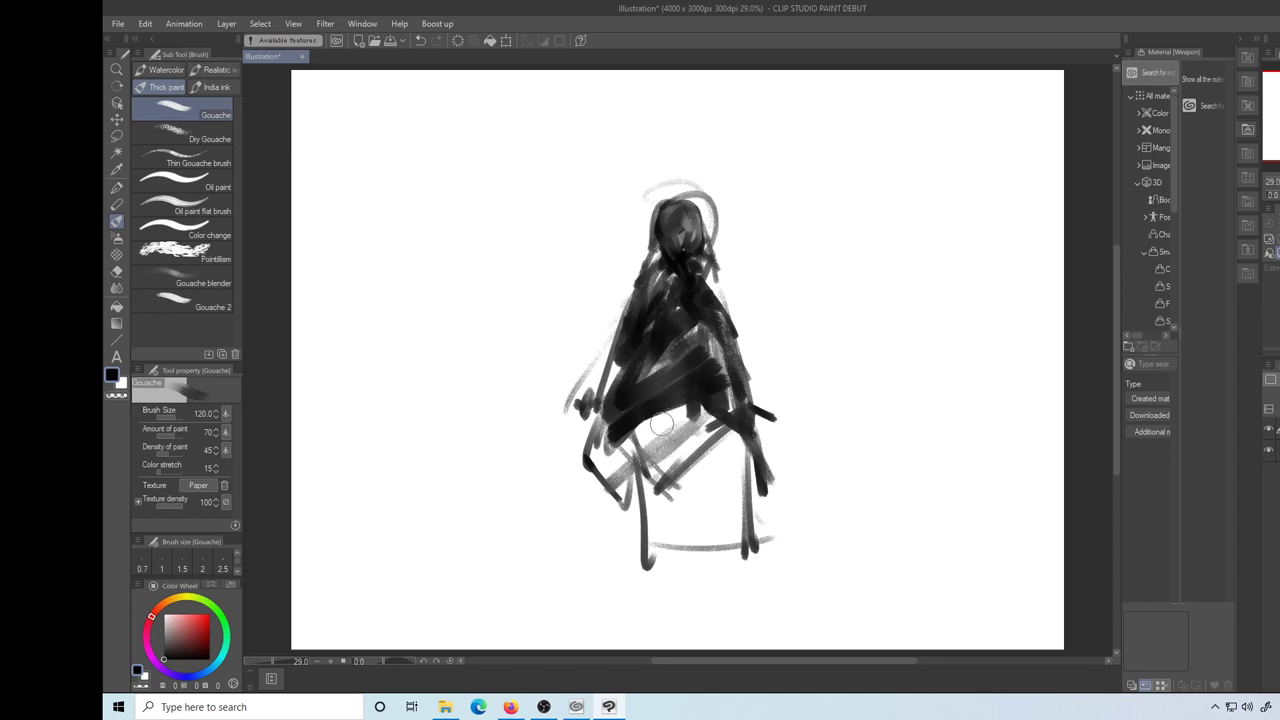
Block in both arms with a smaller black brush, bending the right-hand one at the elbow with its forearm across the waist
{"action": "key", "text": "bracketleft"}
{"action": "mouse_move", "coordinate": [635, 302]}
{"action": "left_mouse_down"}
{"action": "mouse_move", "coordinate": [600, 300]}
{"action": "mouse_move", "coordinate": [600, 345]}
{"action": "mouse_move", "coordinate": [615, 305]}
{"action": "left_mouse_up"}
{"action": "mouse_move", "coordinate": [720, 278]}
{"action": "left_mouse_down"}
{"action": "mouse_move", "coordinate": [778, 372]}
{"action": "mouse_move", "coordinate": [760, 352]}
{"action": "left_mouse_up"}
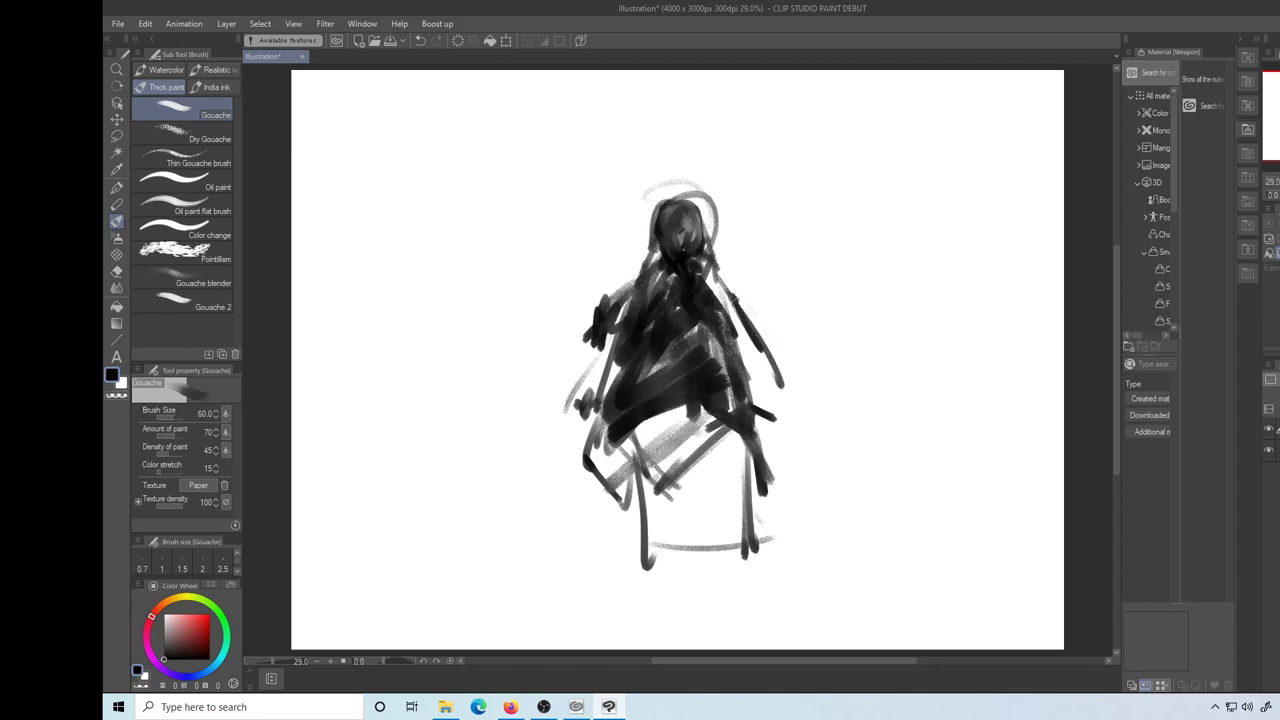
{"action": "mouse_move", "coordinate": [730, 302]}
{"action": "left_mouse_down"}
{"action": "mouse_move", "coordinate": [758, 354]}
{"action": "mouse_move", "coordinate": [790, 374]}
{"action": "mouse_move", "coordinate": [750, 364]}
{"action": "left_mouse_up"}
{"action": "left_click_drag", "start_coordinate": [752, 360], "coordinate": [804, 360]}
{"action": "left_click_drag", "start_coordinate": [804, 362], "coordinate": [790, 374]}
{"action": "left_click_drag", "start_coordinate": [766, 319], "coordinate": [787, 345]}
{"action": "mouse_move", "coordinate": [787, 345]}
{"action": "left_mouse_down"}
{"action": "mouse_move", "coordinate": [794, 371]}
{"action": "mouse_move", "coordinate": [690, 382]}
{"action": "left_mouse_up"}
Lighten the bent forearm and the opposite hand with white strokes at brush size 60, then switch back to black
{"action": "key", "text": "x"}
{"action": "left_click_drag", "start_coordinate": [780, 348], "coordinate": [695, 377]}
{"action": "left_click_drag", "start_coordinate": [734, 363], "coordinate": [780, 347]}
{"action": "mouse_move", "coordinate": [770, 334]}
{"action": "left_mouse_down"}
{"action": "mouse_move", "coordinate": [789, 358]}
{"action": "mouse_move", "coordinate": [702, 370]}
{"action": "left_mouse_up"}
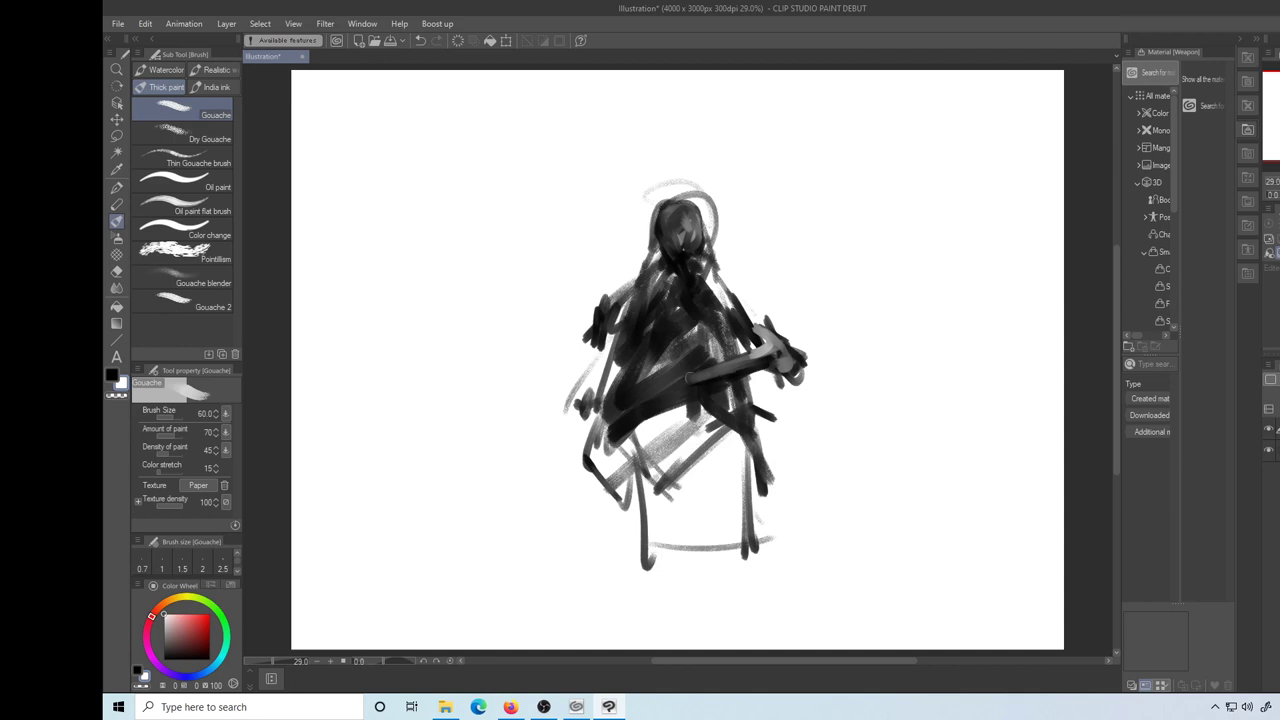
{"action": "mouse_move", "coordinate": [602, 335]}
{"action": "left_mouse_down"}
{"action": "mouse_move", "coordinate": [590, 354]}
{"action": "mouse_move", "coordinate": [581, 346]}
{"action": "left_mouse_up"}
{"action": "key", "text": "x"}
{"action": "left_click_drag", "start_coordinate": [595, 324], "coordinate": [583, 353]}
{"action": "left_click_drag", "start_coordinate": [586, 316], "coordinate": [579, 358]}
{"action": "mouse_move", "coordinate": [585, 334]}
{"action": "left_mouse_down"}
{"action": "mouse_move", "coordinate": [588, 378]}
{"action": "mouse_move", "coordinate": [597, 372]}
{"action": "left_mouse_up"}
{"action": "key", "text": "ctrl+z"}
{"action": "key", "text": "ctrl+z"}
{"action": "key", "text": "ctrl+z"}
{"action": "key", "text": "ctrl+z"}
{"action": "key", "text": "ctrl+z"}
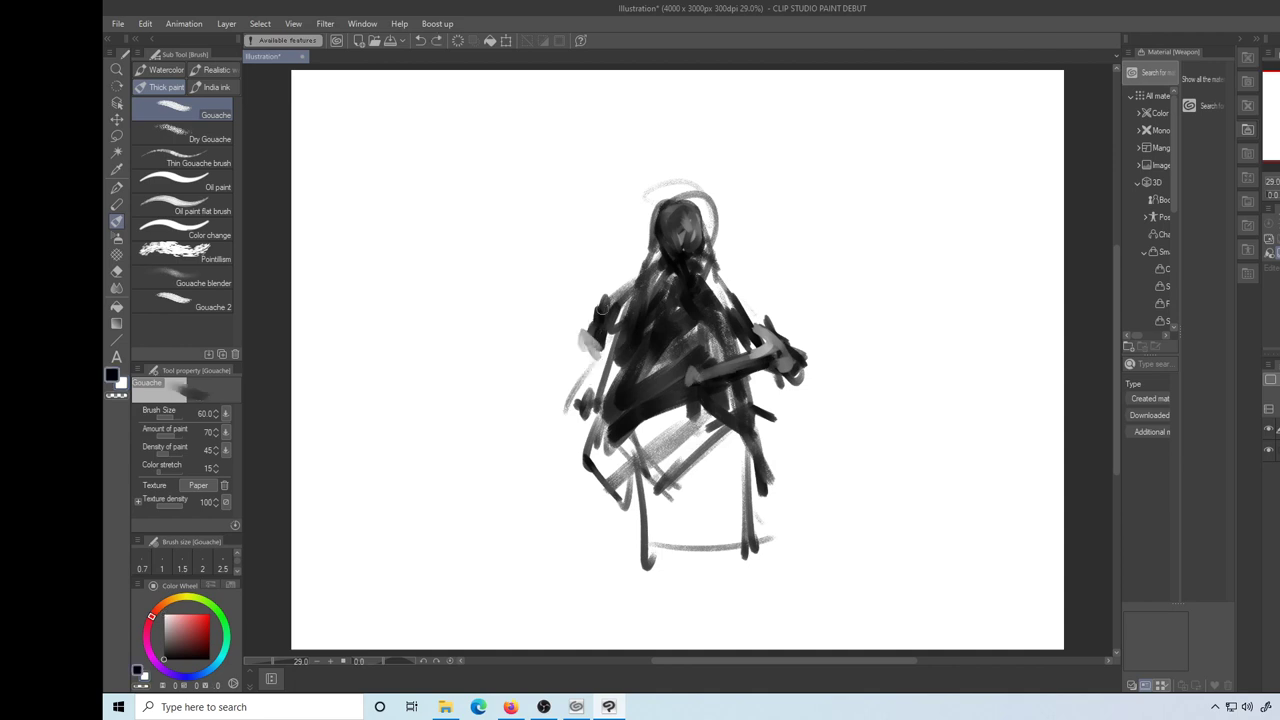
Draw the hand on the outstretched arm holding a long sword angled down to the left, and trim the blade with the Hard eraser
{"action": "left_click_drag", "start_coordinate": [604, 310], "coordinate": [588, 328]}
{"action": "left_click_drag", "start_coordinate": [598, 322], "coordinate": [571, 355]}
{"action": "left_click_drag", "start_coordinate": [578, 346], "coordinate": [502, 414]}
{"action": "left_click_drag", "start_coordinate": [574, 372], "coordinate": [387, 486]}
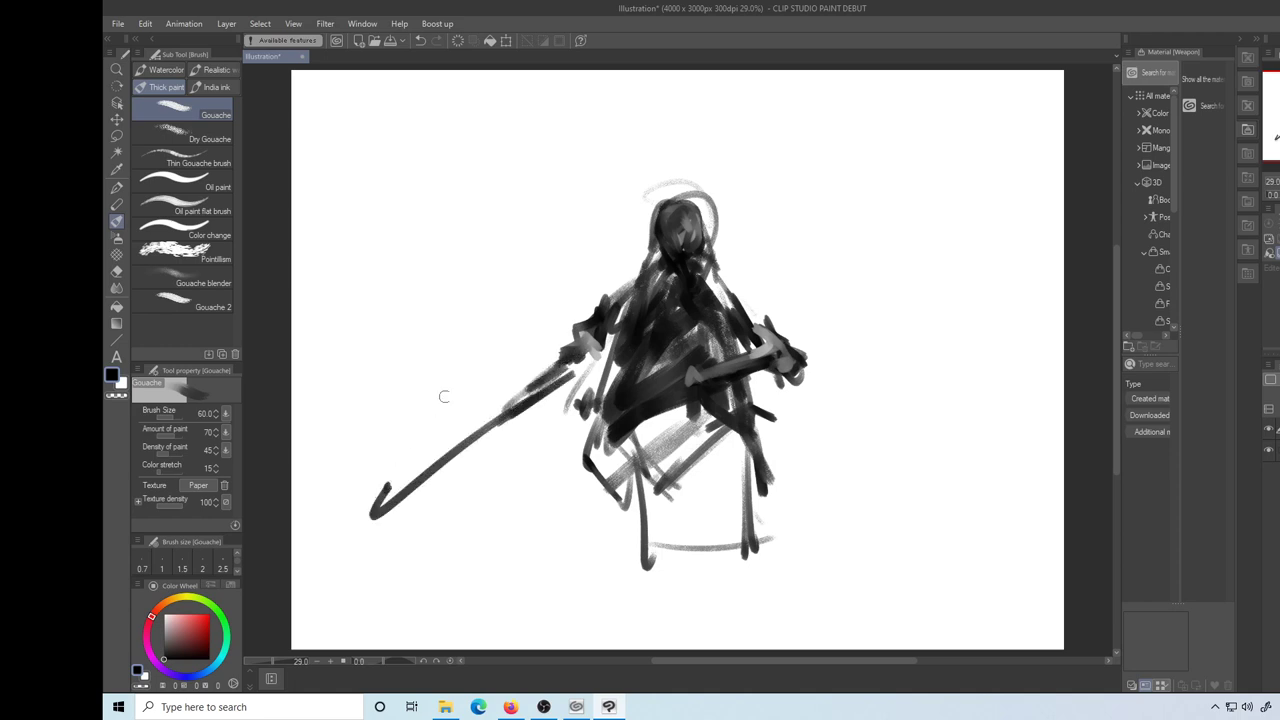
{"action": "key", "text": "ctrl+z"}
{"action": "left_click_drag", "start_coordinate": [562, 373], "coordinate": [375, 476]}
{"action": "key", "text": "e"}
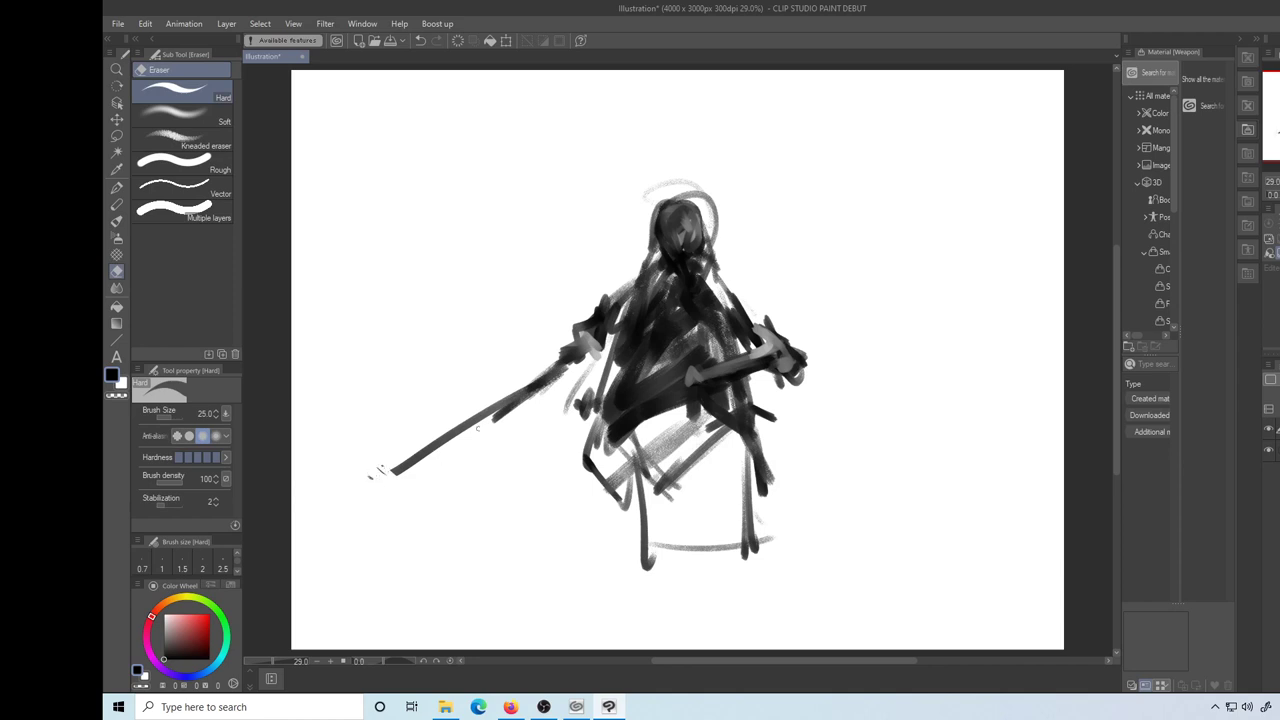
Add dark Gouache strokes around the sword hand and hip, and extend the coat outline outward on the opposite side
{"action": "key", "text": "b"}
{"action": "mouse_move", "coordinate": [584, 370]}
{"action": "left_mouse_down"}
{"action": "mouse_move", "coordinate": [542, 395]}
{"action": "mouse_move", "coordinate": [612, 326]}
{"action": "left_mouse_up"}
{"action": "left_click_drag", "start_coordinate": [632, 368], "coordinate": [576, 472]}
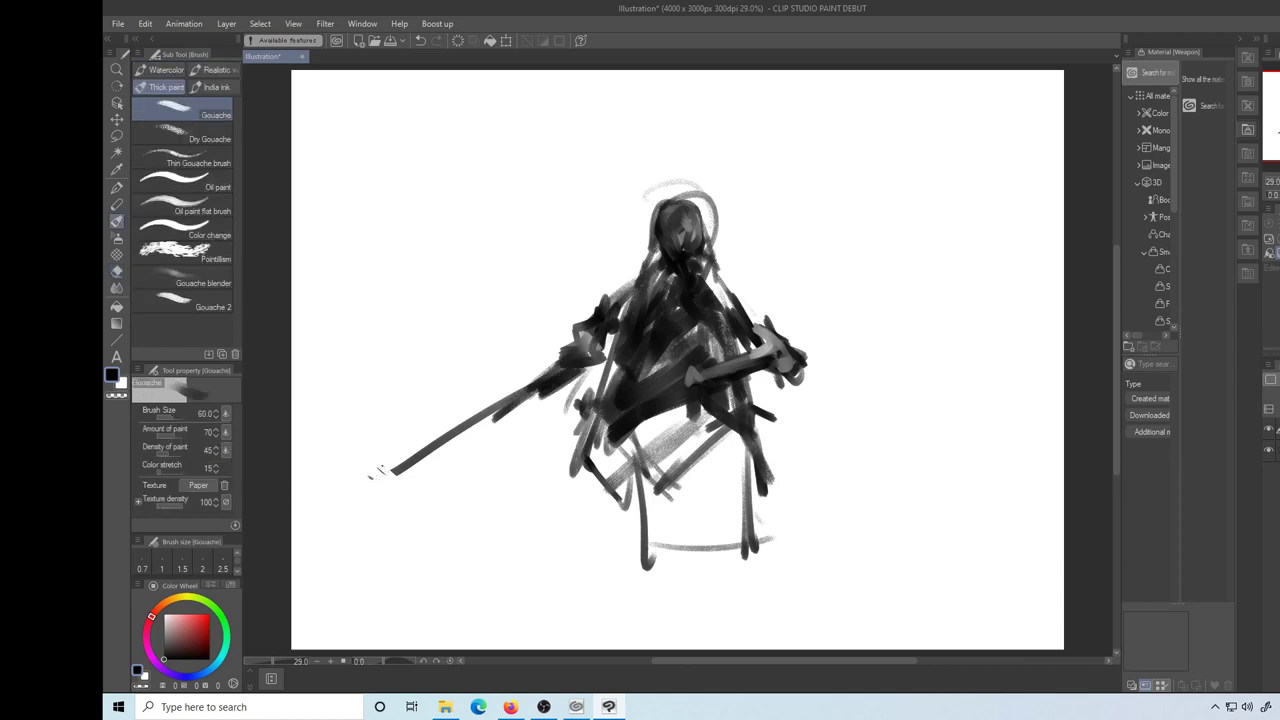
{"action": "mouse_move", "coordinate": [597, 397]}
{"action": "left_mouse_down"}
{"action": "mouse_move", "coordinate": [567, 458]}
{"action": "mouse_move", "coordinate": [627, 497]}
{"action": "left_mouse_up"}
{"action": "left_click_drag", "start_coordinate": [644, 438], "coordinate": [621, 480]}
{"action": "left_click_drag", "start_coordinate": [760, 438], "coordinate": [822, 524]}
{"action": "left_click_drag", "start_coordinate": [738, 456], "coordinate": [762, 410]}
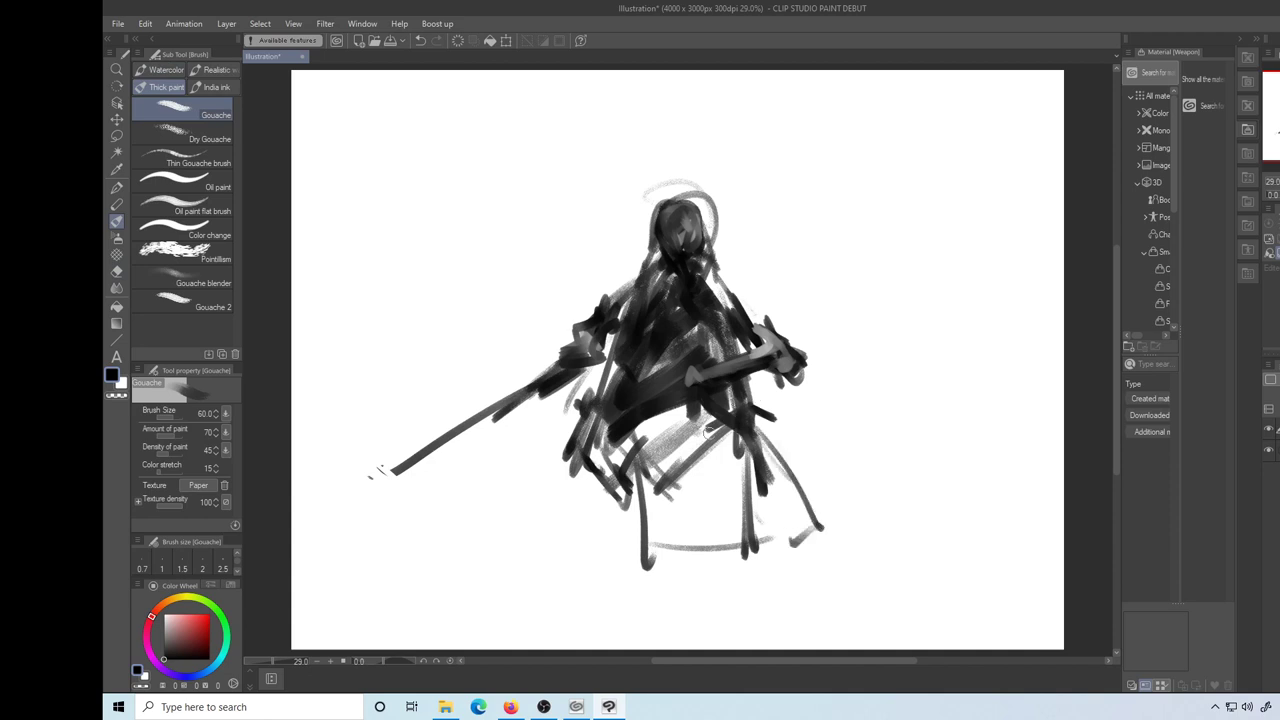
Fill the coat and upper legs with broad black strokes, raising the brush size to 170
{"action": "key", "text": "]"}
{"action": "key", "text": "]"}
{"action": "mouse_move", "coordinate": [633, 432]}
{"action": "left_mouse_down"}
{"action": "mouse_move", "coordinate": [692, 523]}
{"action": "mouse_move", "coordinate": [712, 412]}
{"action": "mouse_move", "coordinate": [730, 450]}
{"action": "mouse_move", "coordinate": [700, 540]}
{"action": "mouse_move", "coordinate": [770, 460]}
{"action": "mouse_move", "coordinate": [790, 530]}
{"action": "mouse_move", "coordinate": [742, 516]}
{"action": "mouse_move", "coordinate": [730, 540]}
{"action": "left_mouse_up"}
{"action": "mouse_move", "coordinate": [600, 458]}
{"action": "left_mouse_down"}
{"action": "mouse_move", "coordinate": [570, 505]}
{"action": "mouse_move", "coordinate": [625, 452]}
{"action": "mouse_move", "coordinate": [562, 512]}
{"action": "mouse_move", "coordinate": [640, 582]}
{"action": "left_mouse_up"}
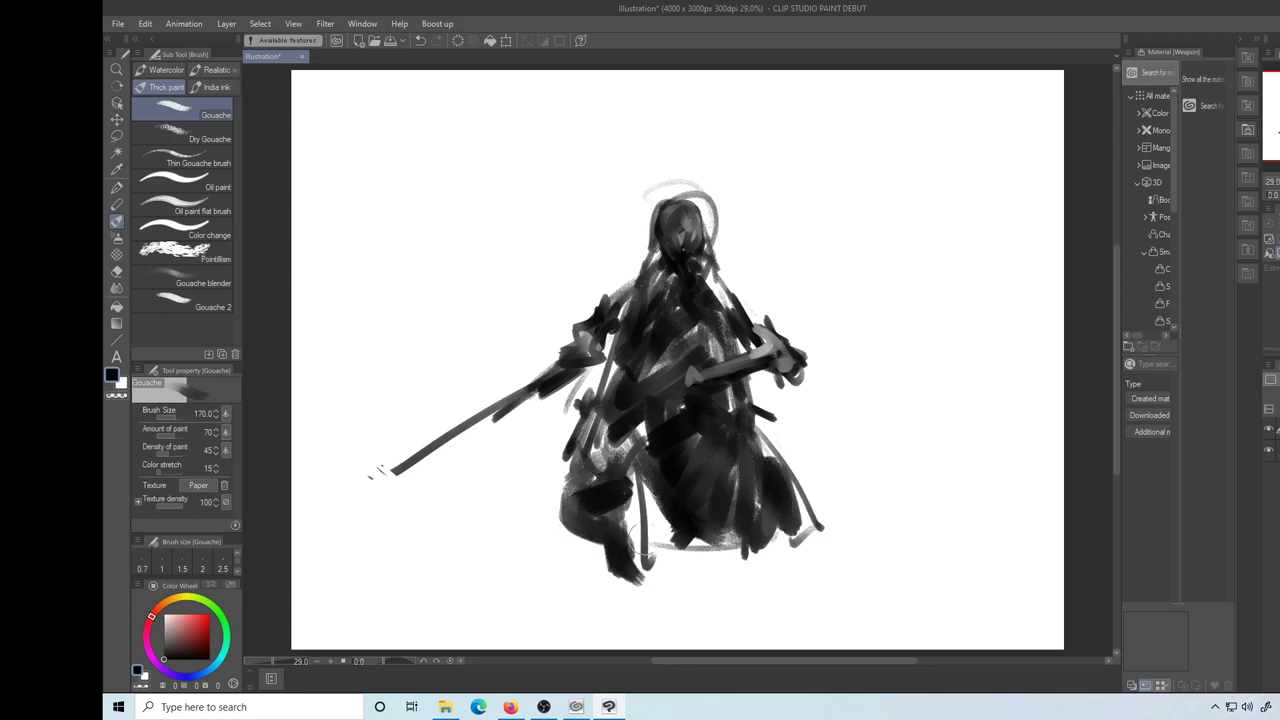
{"action": "mouse_move", "coordinate": [770, 540]}
{"action": "left_mouse_down"}
{"action": "mouse_move", "coordinate": [775, 585]}
{"action": "mouse_move", "coordinate": [768, 548]}
{"action": "mouse_move", "coordinate": [805, 440]}
{"action": "mouse_move", "coordinate": [800, 500]}
{"action": "mouse_move", "coordinate": [755, 545]}
{"action": "mouse_move", "coordinate": [760, 578]}
{"action": "left_mouse_up"}
{"action": "left_click_drag", "start_coordinate": [651, 504], "coordinate": [632, 545]}
{"action": "mouse_move", "coordinate": [718, 444]}
{"action": "left_mouse_down"}
{"action": "mouse_move", "coordinate": [724, 492]}
{"action": "mouse_move", "coordinate": [738, 387]}
{"action": "mouse_move", "coordinate": [711, 489]}
{"action": "left_mouse_up"}
Move the whole figure up on the canvas with the Move layer tool, then return to the Gouache brush
{"action": "key", "text": "m"}
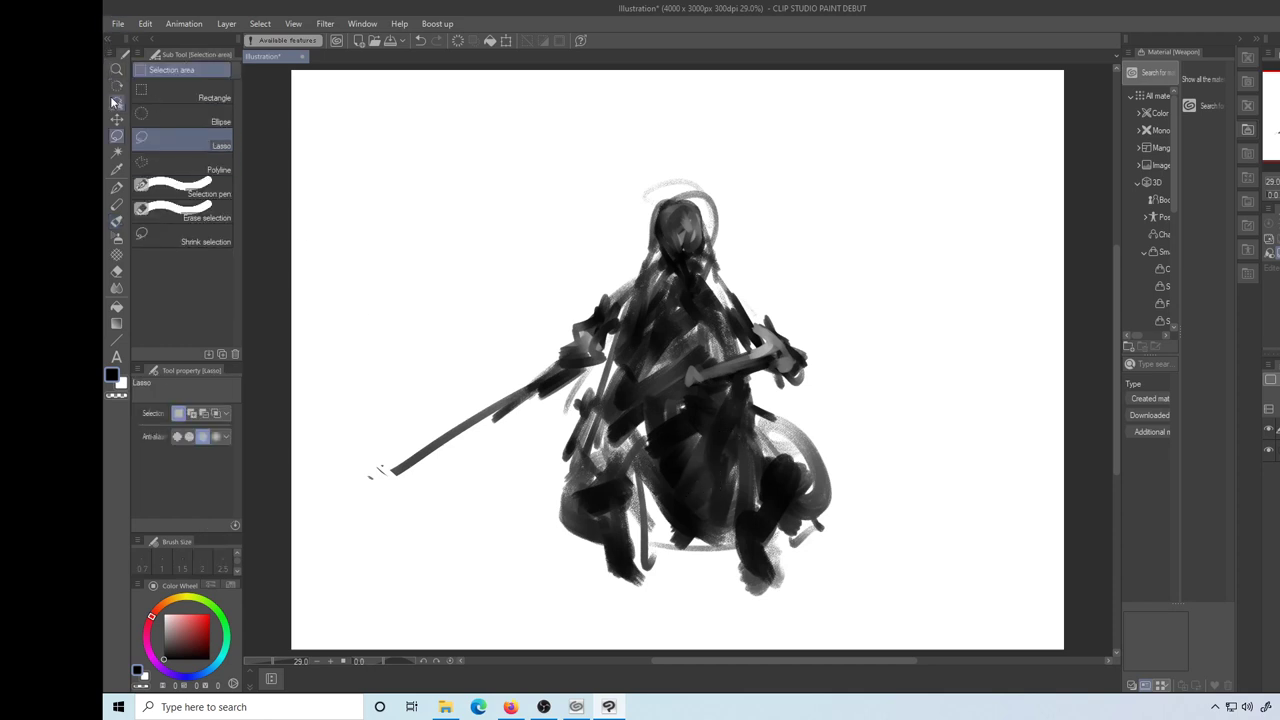
{"action": "key", "text": "b"}
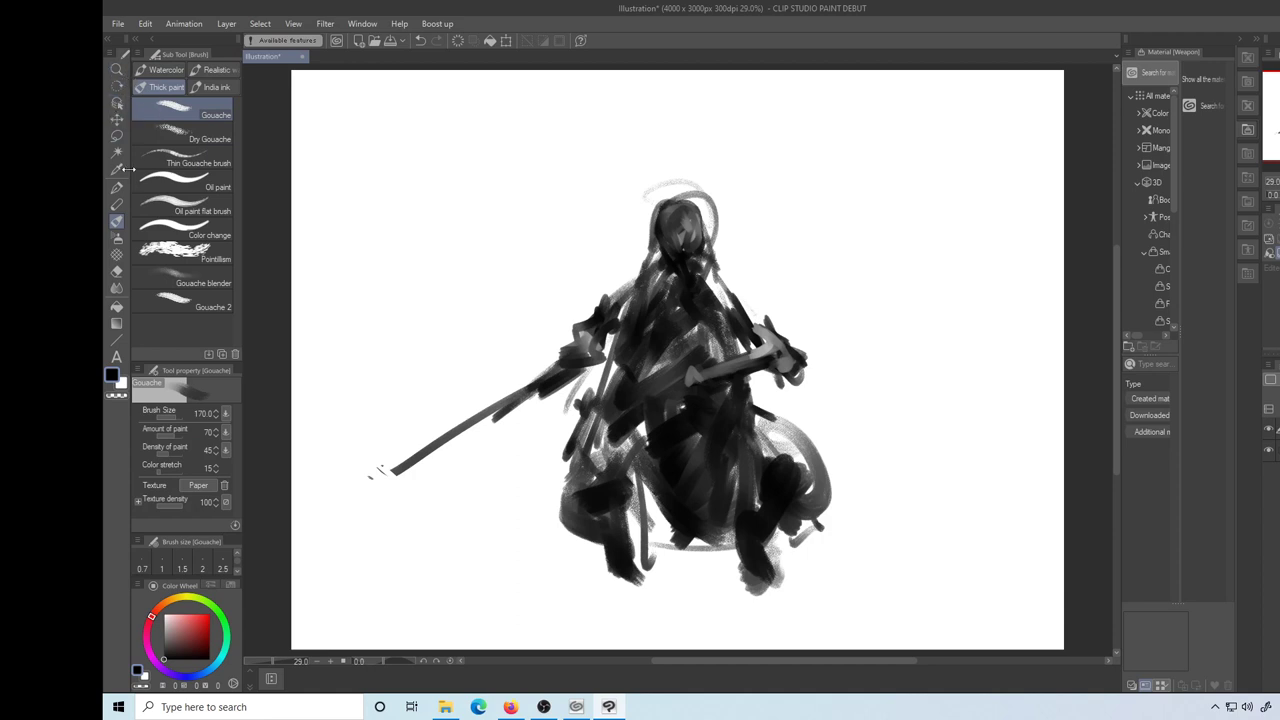
{"action": "left_click", "coordinate": [117, 119]}
{"action": "left_click_drag", "start_coordinate": [686, 416], "coordinate": [677, 360]}
{"action": "key", "text": "b"}
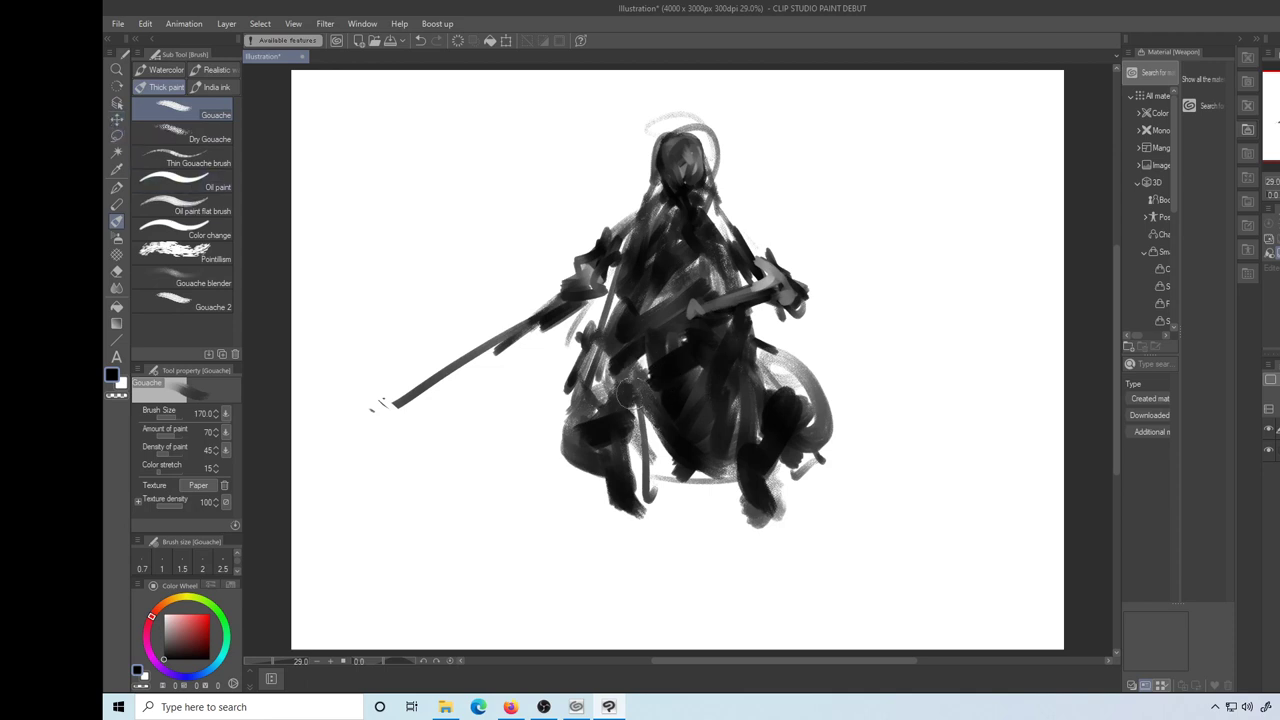
Paint the left leg and ragged coat hem with dark downward strokes, reducing the brush size to 100
{"action": "mouse_move", "coordinate": [648, 452]}
{"action": "left_mouse_down"}
{"action": "mouse_move", "coordinate": [628, 523]}
{"action": "mouse_move", "coordinate": [638, 529]}
{"action": "mouse_move", "coordinate": [608, 522]}
{"action": "left_mouse_up"}
{"action": "left_click_drag", "start_coordinate": [601, 474], "coordinate": [580, 523]}
{"action": "key", "text": "bracketleft"}
{"action": "key", "text": "bracketleft"}
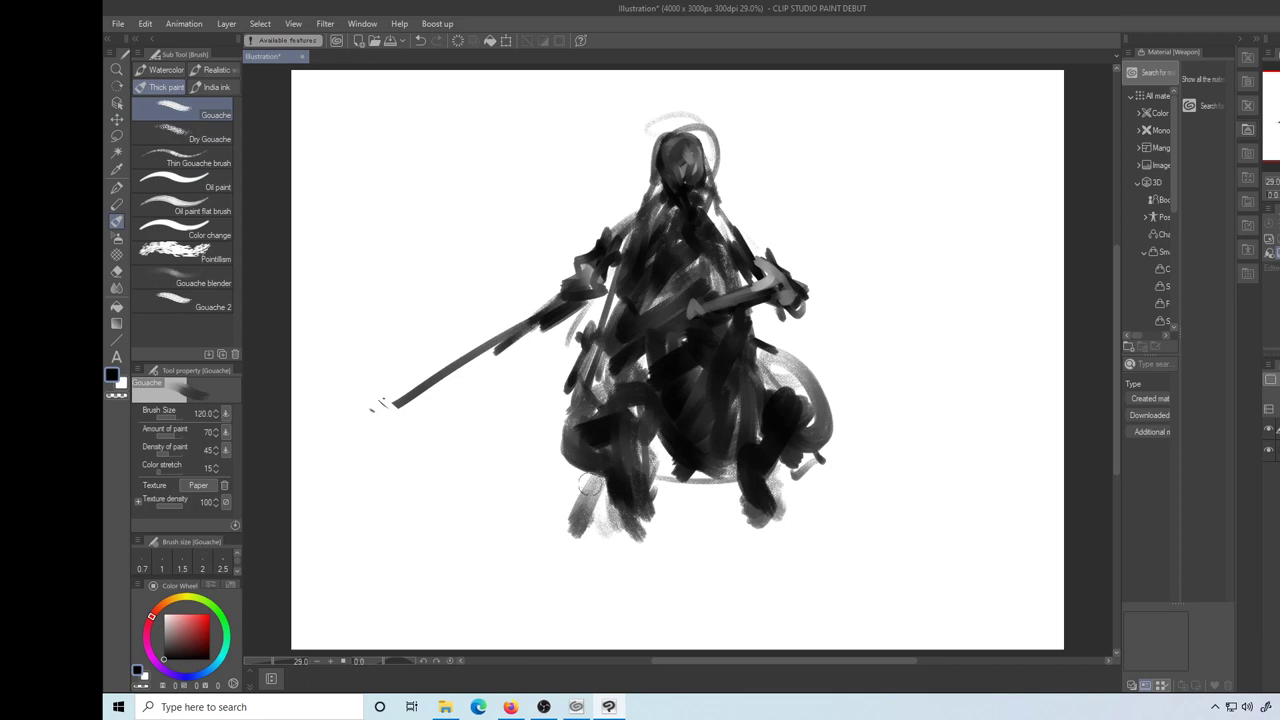
{"action": "key", "text": "bracketleft"}
{"action": "left_click_drag", "start_coordinate": [568, 440], "coordinate": [560, 518]}
{"action": "mouse_move", "coordinate": [577, 417]}
{"action": "left_mouse_down"}
{"action": "mouse_move", "coordinate": [602, 538]}
{"action": "mouse_move", "coordinate": [638, 614]}
{"action": "left_mouse_up"}
Paint the right leg stretched diagonally outward and darken the coat above it with black strokes
{"action": "left_click_drag", "start_coordinate": [812, 452], "coordinate": [924, 603]}
{"action": "key", "text": "ctrl+z"}
{"action": "left_click_drag", "start_coordinate": [778, 478], "coordinate": [873, 605]}
{"action": "left_click_drag", "start_coordinate": [712, 435], "coordinate": [803, 507]}
{"action": "left_click_drag", "start_coordinate": [730, 336], "coordinate": [822, 457]}
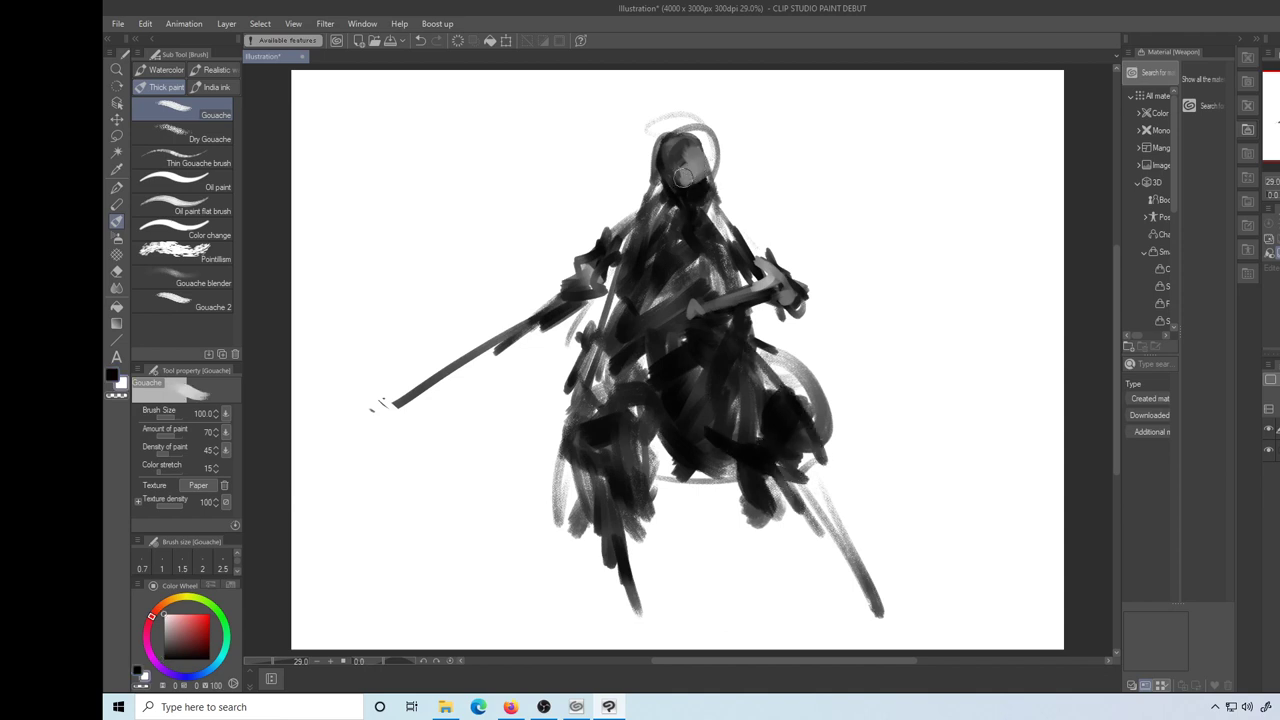
Shape the face and hood edges at brush size 50 and block in a rounded black pad on the right shoulder
{"action": "left_click_drag", "start_coordinate": [683, 173], "coordinate": [670, 188]}
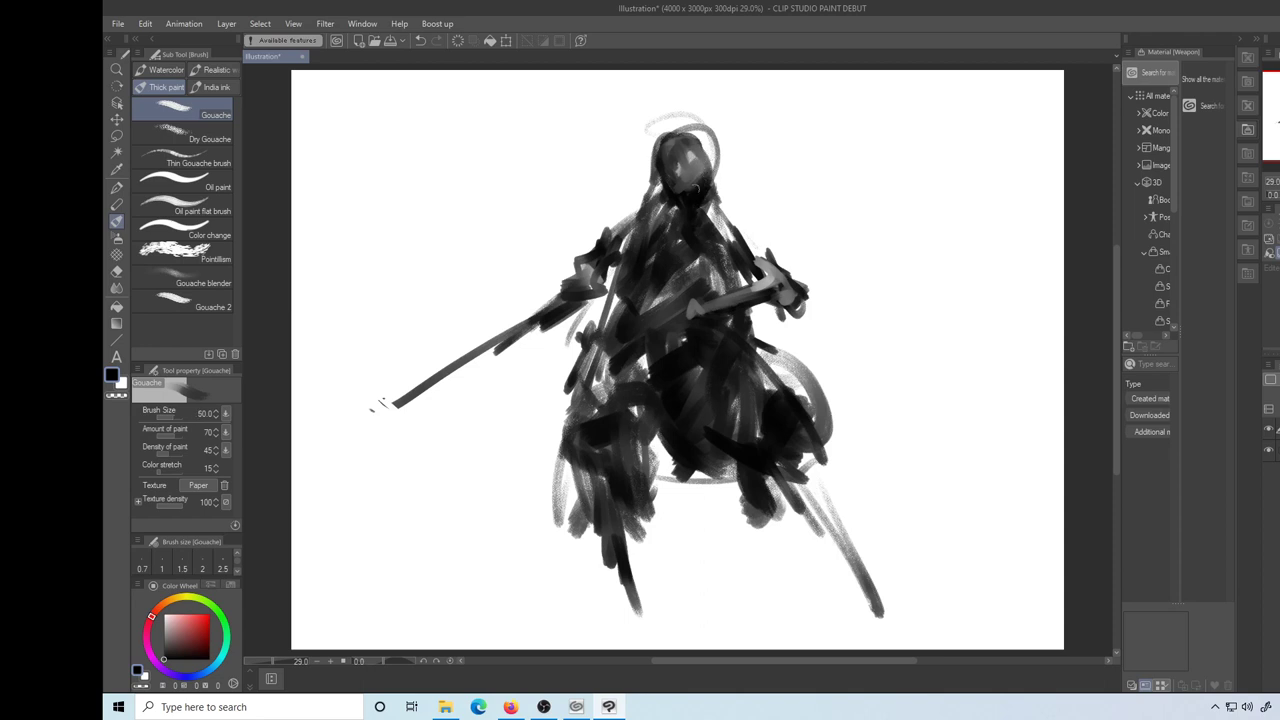
{"action": "mouse_move", "coordinate": [693, 188]}
{"action": "left_mouse_down"}
{"action": "mouse_move", "coordinate": [704, 135]}
{"action": "mouse_move", "coordinate": [710, 170]}
{"action": "mouse_move", "coordinate": [676, 138]}
{"action": "mouse_move", "coordinate": [708, 160]}
{"action": "mouse_move", "coordinate": [688, 172]}
{"action": "left_mouse_up"}
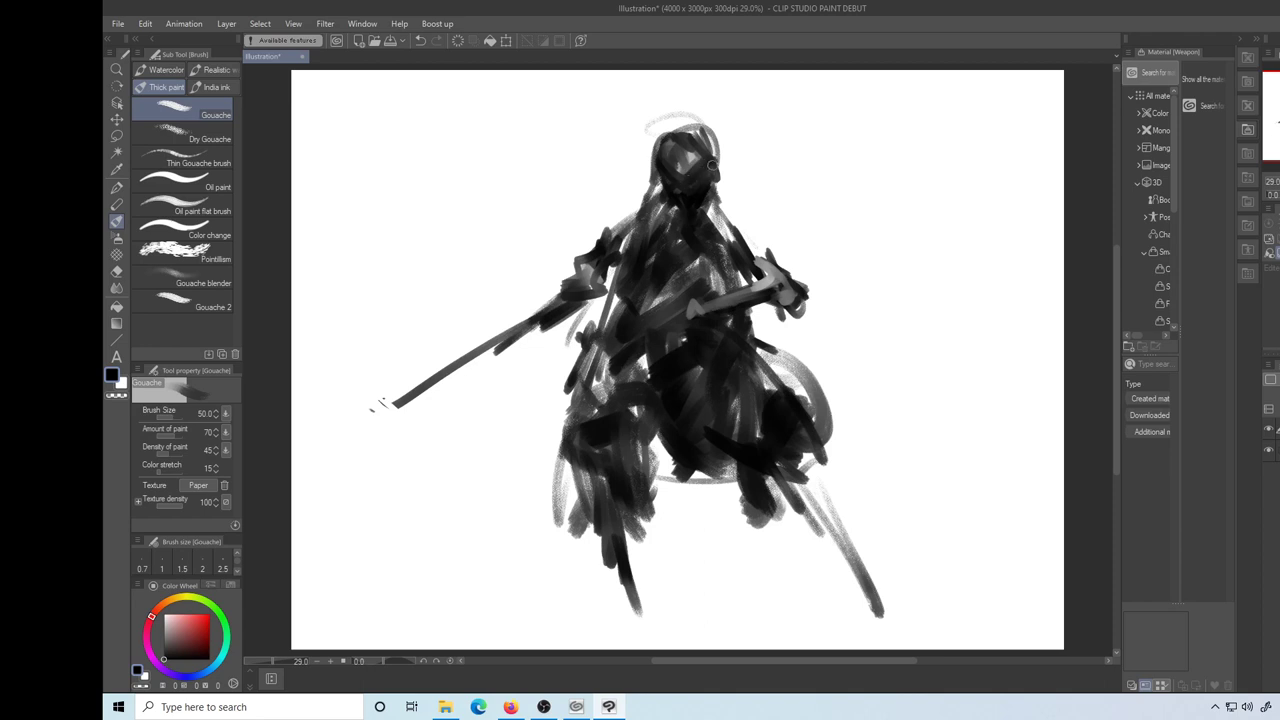
{"action": "mouse_move", "coordinate": [720, 214]}
{"action": "left_mouse_down"}
{"action": "mouse_move", "coordinate": [742, 251]}
{"action": "mouse_move", "coordinate": [760, 224]}
{"action": "mouse_move", "coordinate": [762, 238]}
{"action": "left_mouse_up"}
{"action": "mouse_move", "coordinate": [722, 206]}
{"action": "left_mouse_down"}
{"action": "mouse_move", "coordinate": [757, 229]}
{"action": "mouse_move", "coordinate": [750, 250]}
{"action": "mouse_move", "coordinate": [718, 200]}
{"action": "mouse_move", "coordinate": [752, 262]}
{"action": "left_mouse_up"}
Model the right shoulder pad with alternating white and black strokes into a grey rounded plate with a darker rim
{"action": "key", "text": "x"}
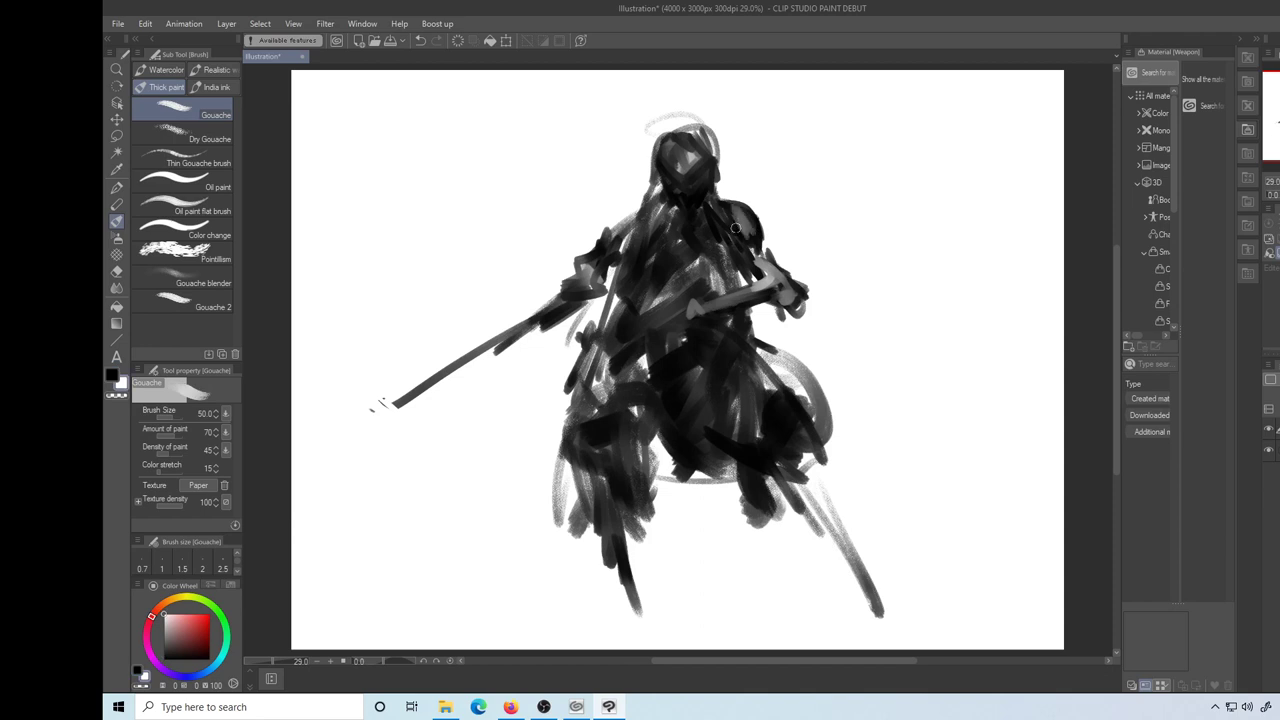
{"action": "left_click_drag", "start_coordinate": [730, 205], "coordinate": [763, 244]}
{"action": "key", "text": "x"}
{"action": "key", "text": "]"}
{"action": "key", "text": "]"}
{"action": "key", "text": "]"}
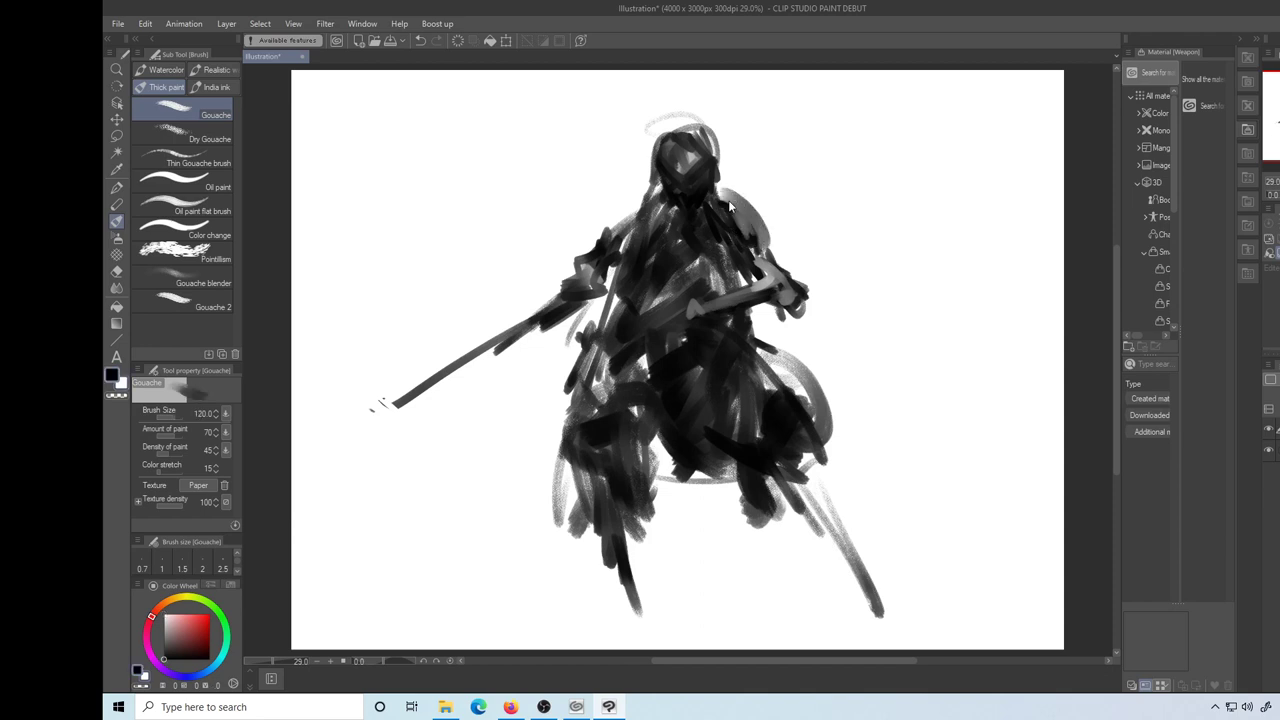
{"action": "key", "text": "ctrl+z"}
{"action": "key", "text": "x"}
{"action": "left_click_drag", "start_coordinate": [724, 200], "coordinate": [764, 256]}
{"action": "key", "text": "x"}
{"action": "mouse_move", "coordinate": [730, 195]}
{"action": "left_mouse_down"}
{"action": "mouse_move", "coordinate": [760, 232]}
{"action": "mouse_move", "coordinate": [748, 254]}
{"action": "mouse_move", "coordinate": [736, 216]}
{"action": "mouse_move", "coordinate": [718, 212]}
{"action": "mouse_move", "coordinate": [757, 238]}
{"action": "mouse_move", "coordinate": [745, 222]}
{"action": "left_mouse_up"}
{"action": "key", "text": "x"}
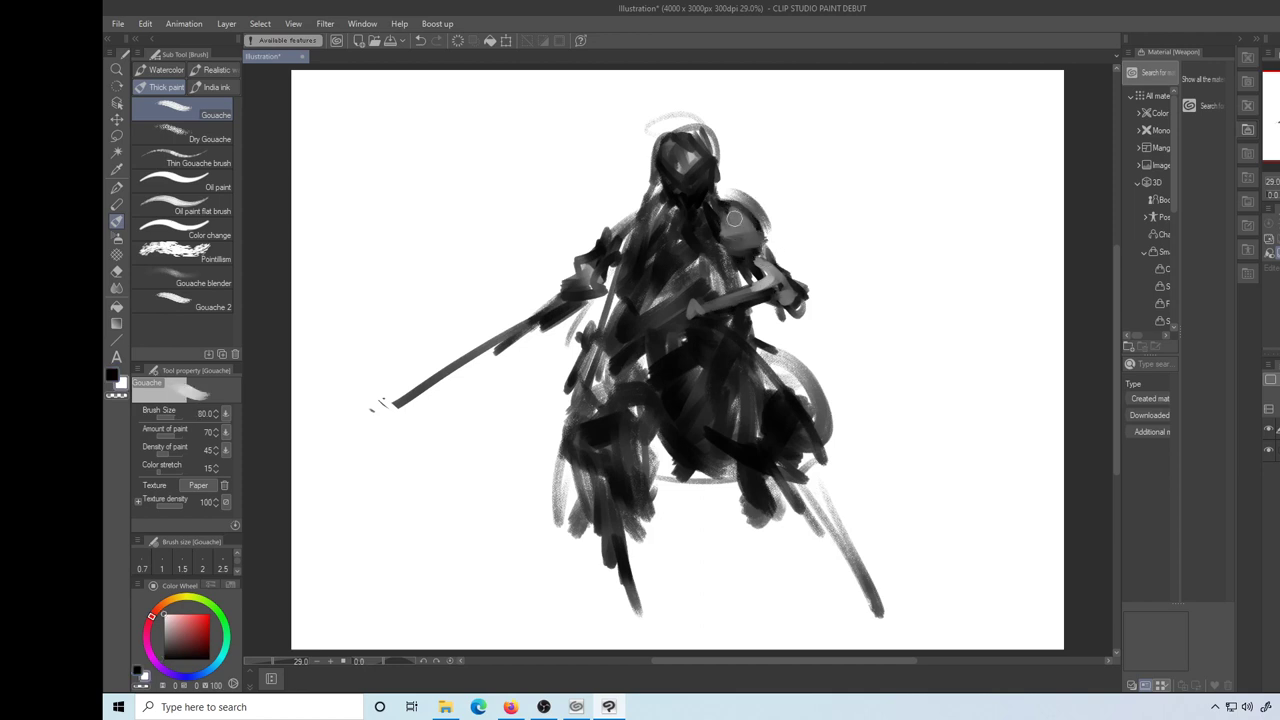
Detail the shoulder pad's edge and the bent forearm's crisscross wrapping with fine black and white strokes at brush size 20
{"action": "key", "text": "x"}
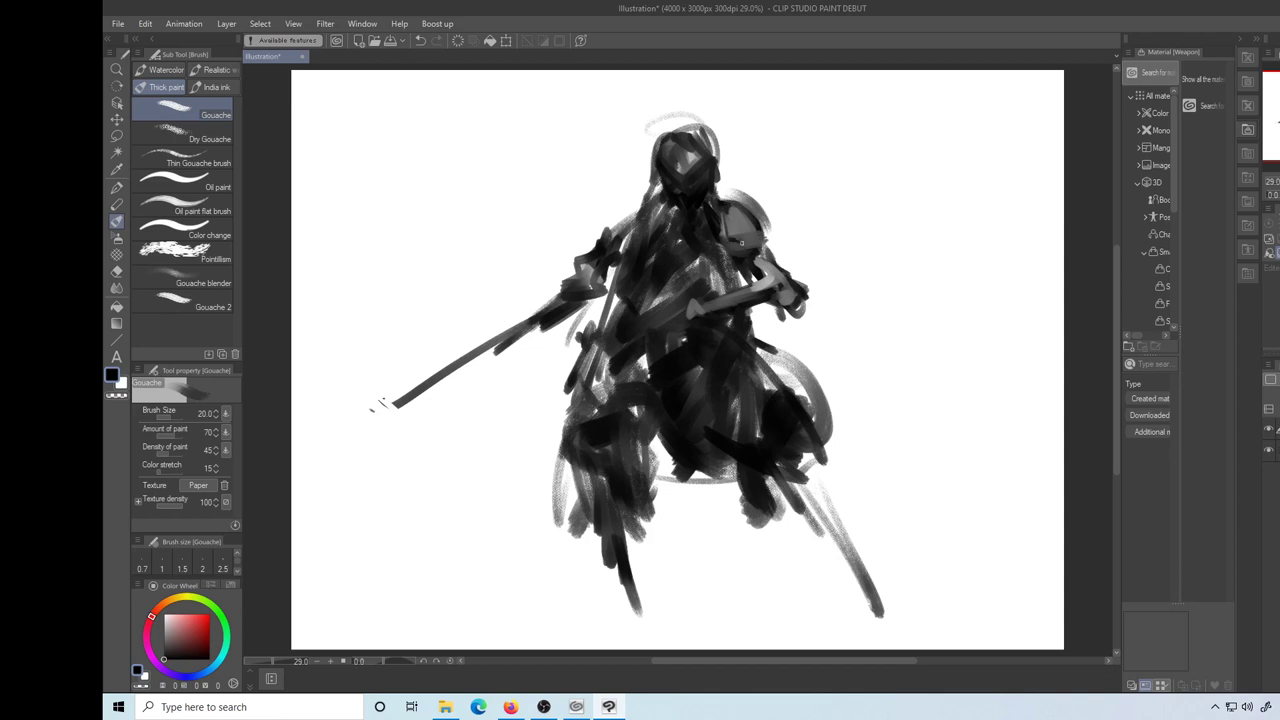
{"action": "key", "text": "x"}
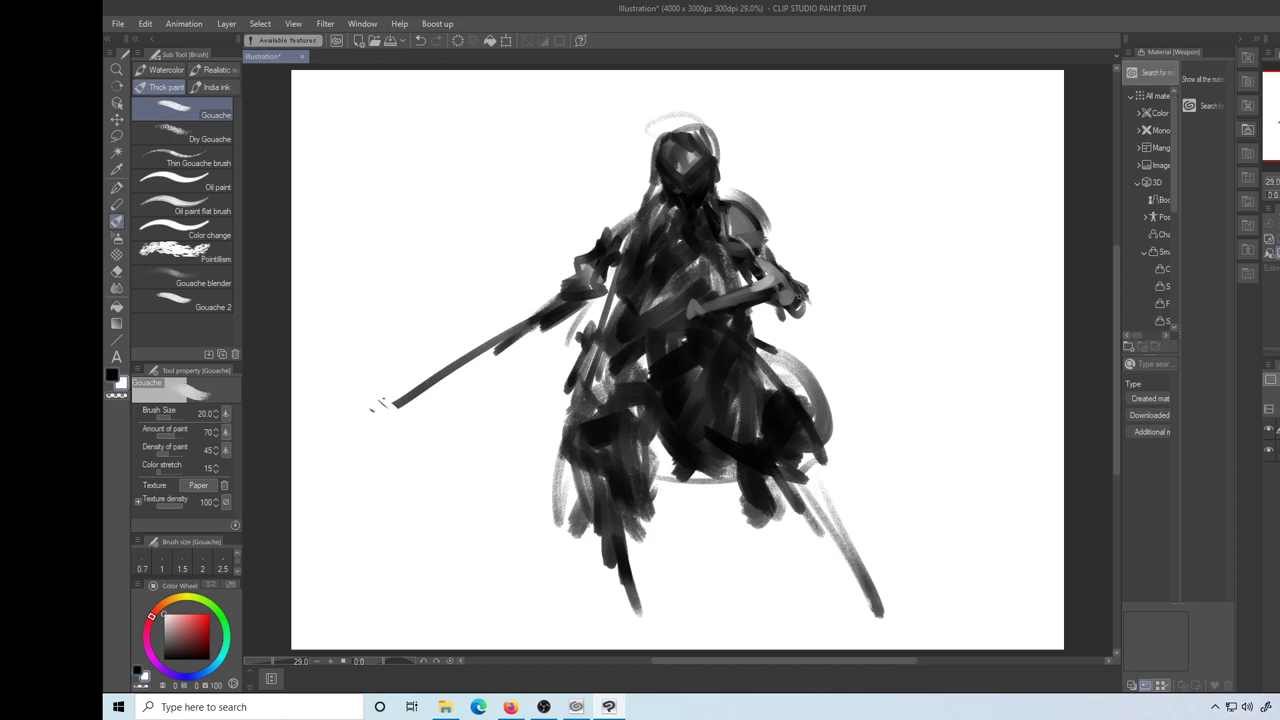
{"action": "key", "text": "x"}
{"action": "key", "text": "x"}
{"action": "key", "text": "x"}
{"action": "key", "text": "x"}
{"action": "key", "text": "x"}
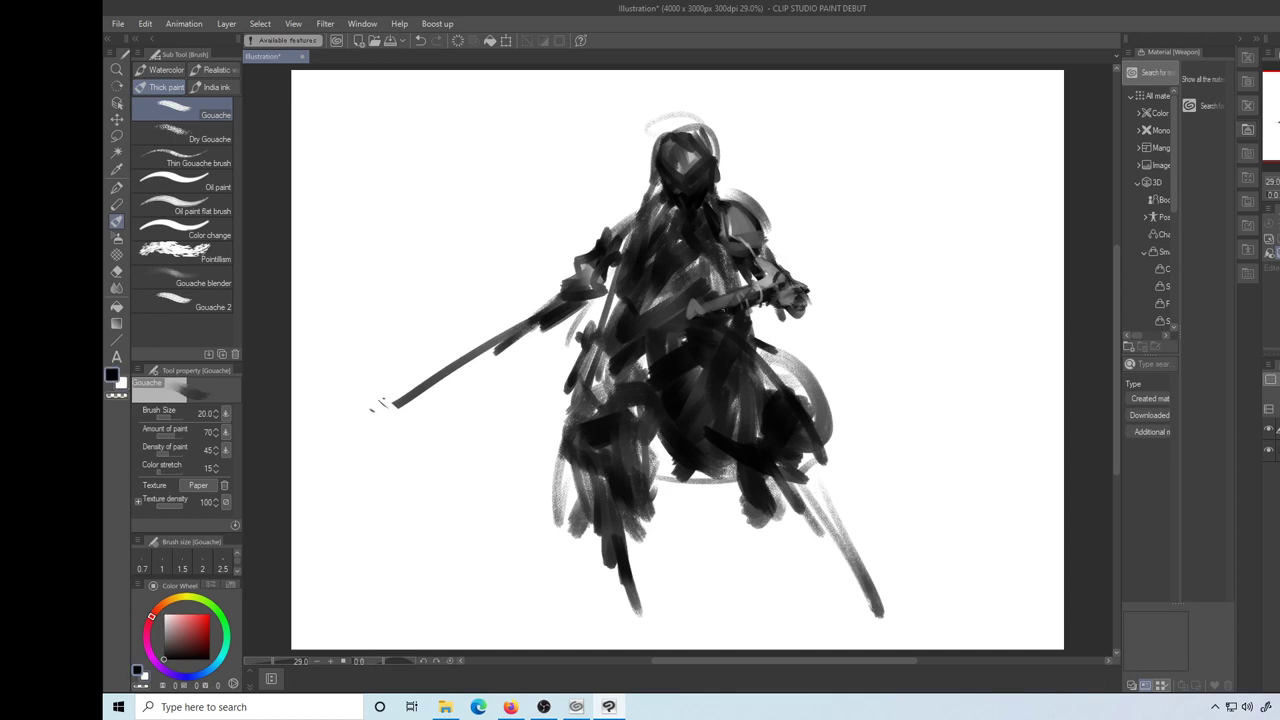
{"action": "key", "text": "x"}
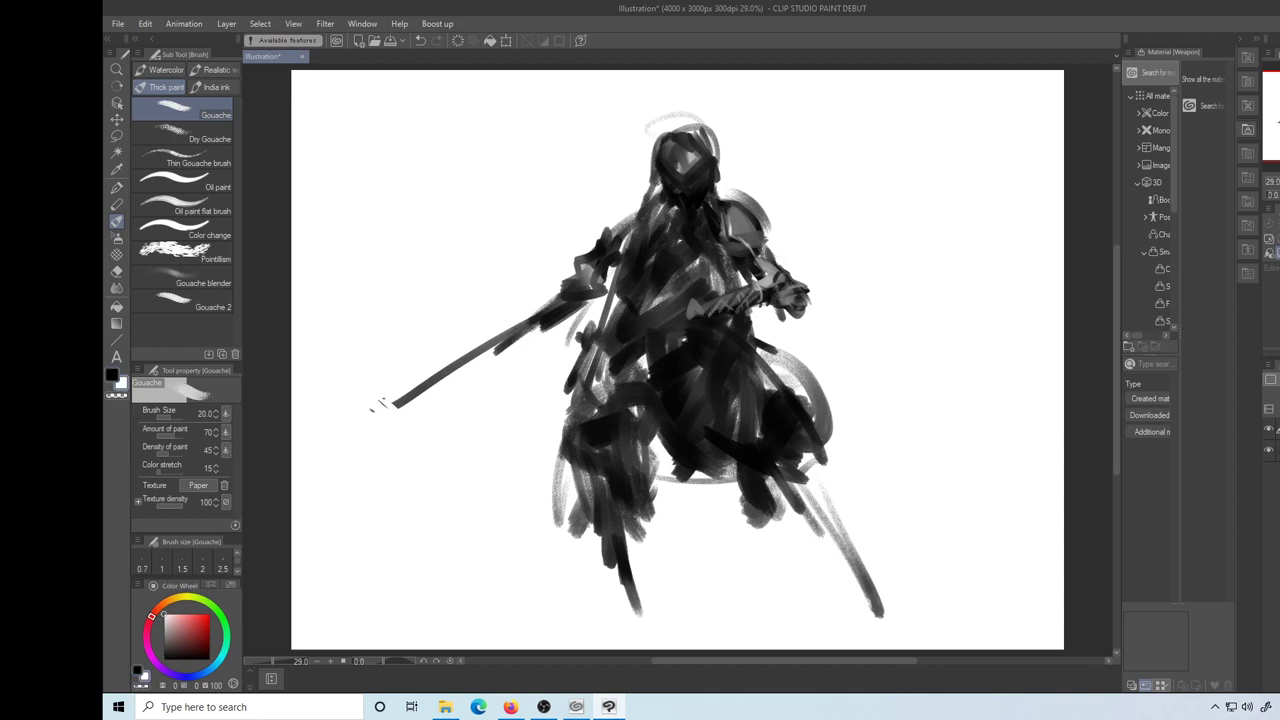
{"action": "key", "text": "x"}
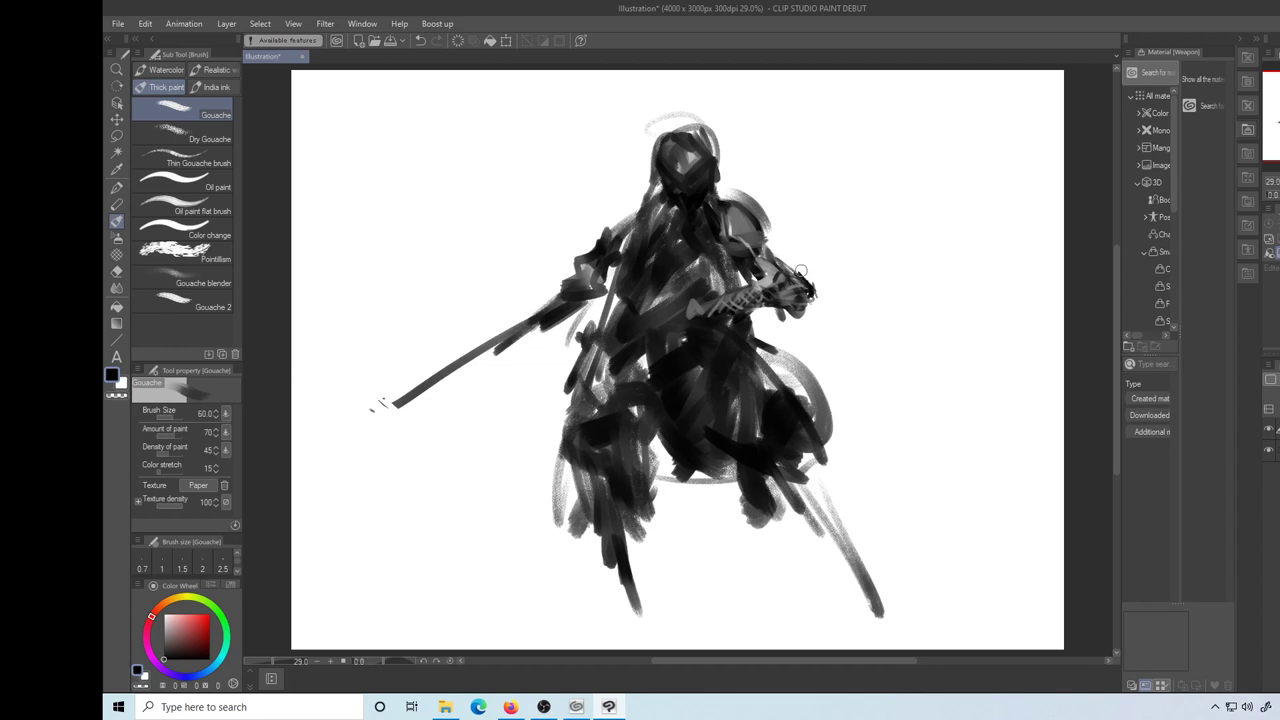
{"action": "key", "text": "]"}
{"action": "key", "text": "]"}
{"action": "left_click_drag", "start_coordinate": [785, 261], "coordinate": [811, 325]}
{"action": "key", "text": "ctrl+z"}
Paint a light chest plate with dark studs and fine edge lines, and add small black spikes to the shoulder pad
{"action": "key", "text": "x"}
{"action": "mouse_move", "coordinate": [706, 232]}
{"action": "left_mouse_down"}
{"action": "mouse_move", "coordinate": [684, 250]}
{"action": "mouse_move", "coordinate": [712, 248]}
{"action": "mouse_move", "coordinate": [698, 240]}
{"action": "mouse_move", "coordinate": [662, 266]}
{"action": "mouse_move", "coordinate": [738, 264]}
{"action": "mouse_move", "coordinate": [645, 278]}
{"action": "left_mouse_up"}
{"action": "key", "text": "x"}
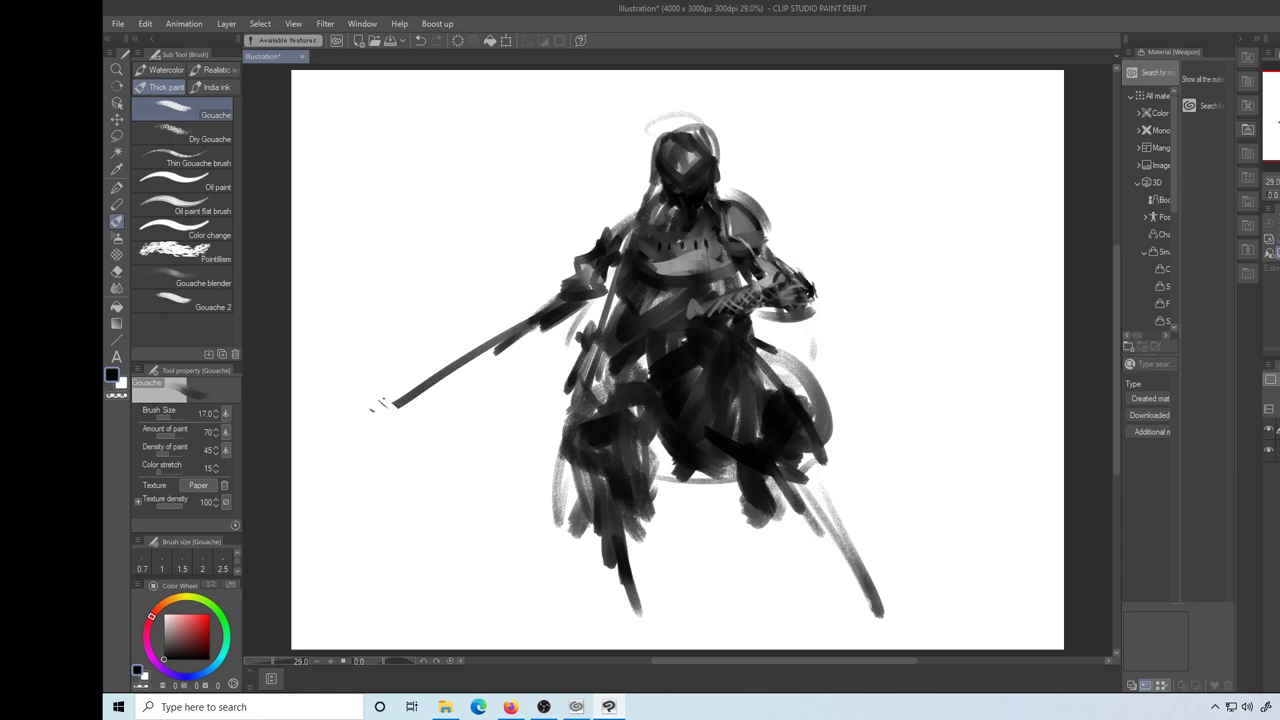
{"action": "key", "text": "x"}
{"action": "mouse_move", "coordinate": [626, 237]}
{"action": "left_mouse_down"}
{"action": "mouse_move", "coordinate": [684, 234]}
{"action": "mouse_move", "coordinate": [739, 290]}
{"action": "left_mouse_up"}
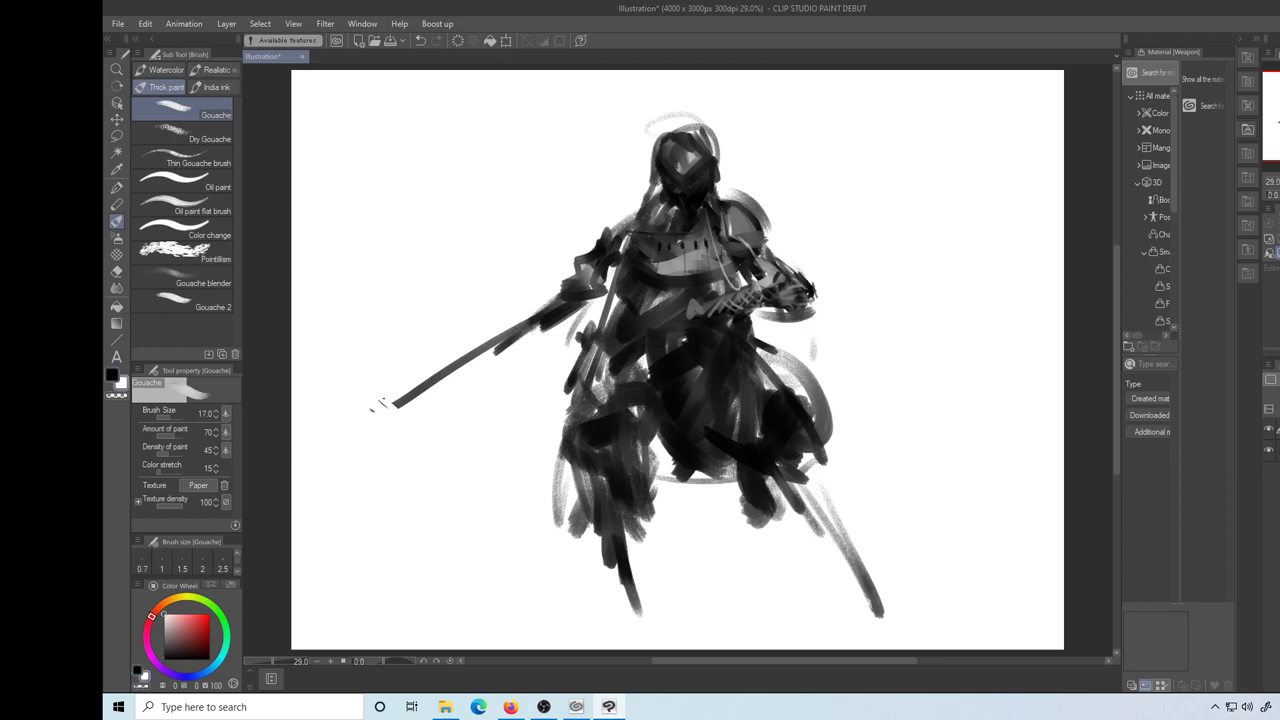
{"action": "key", "text": "x"}
{"action": "left_click_drag", "start_coordinate": [707, 228], "coordinate": [738, 293]}
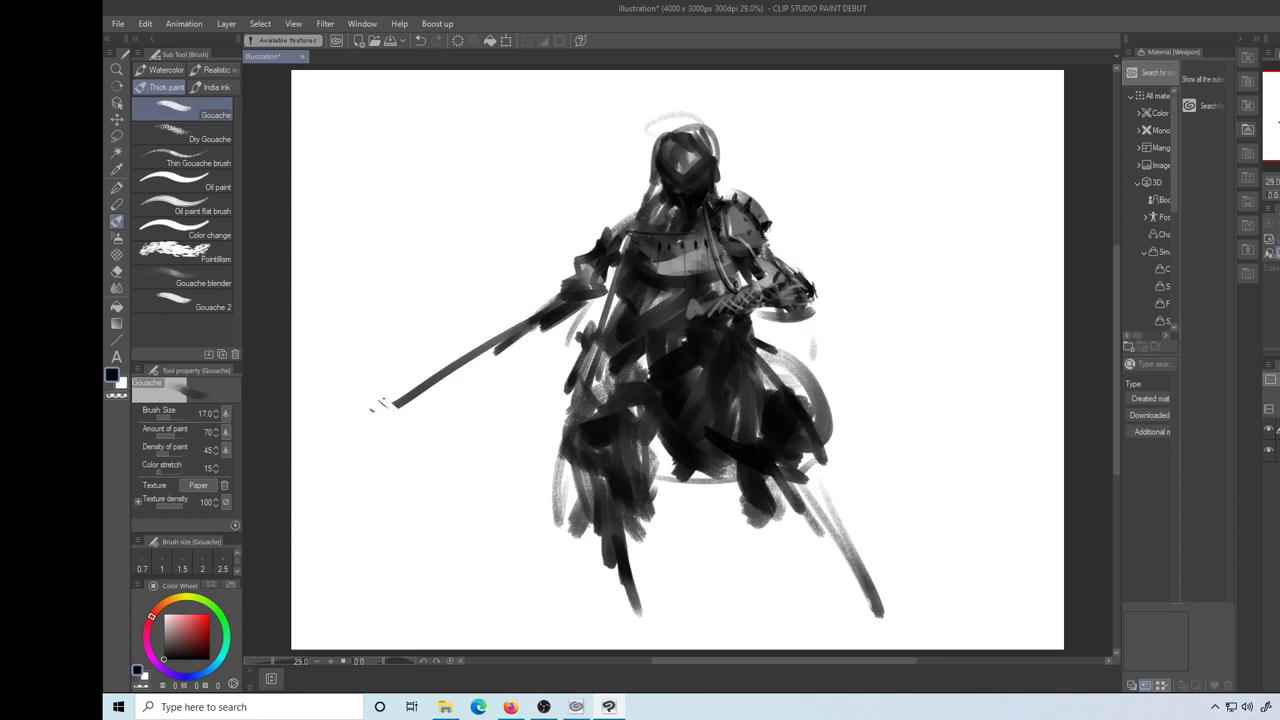
Paint the left shoulder armour at brush size 50, sloping down over the sword arm with light highlights and dark studs
{"action": "mouse_move", "coordinate": [645, 195]}
{"action": "left_mouse_down"}
{"action": "mouse_move", "coordinate": [530, 270]}
{"action": "mouse_move", "coordinate": [630, 205]}
{"action": "mouse_move", "coordinate": [565, 262]}
{"action": "mouse_move", "coordinate": [635, 200]}
{"action": "mouse_move", "coordinate": [540, 266]}
{"action": "left_mouse_up"}
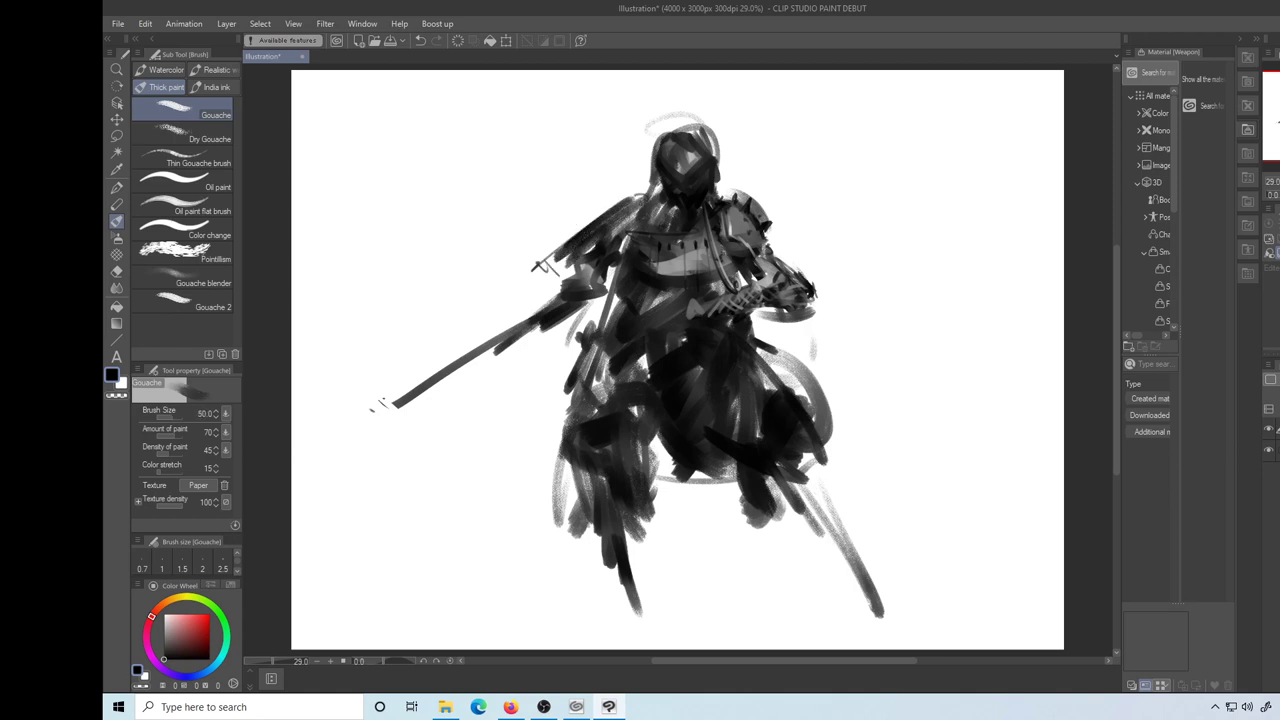
{"action": "key", "text": "x"}
{"action": "left_click_drag", "start_coordinate": [618, 211], "coordinate": [565, 253]}
{"action": "key", "text": "x"}
{"action": "key", "text": "x"}
{"action": "mouse_move", "coordinate": [637, 200]}
{"action": "left_mouse_down"}
{"action": "mouse_move", "coordinate": [547, 266]}
{"action": "mouse_move", "coordinate": [578, 239]}
{"action": "left_mouse_up"}
{"action": "key", "text": "x"}
{"action": "key", "text": "x"}
{"action": "key", "text": "ctrl+z"}
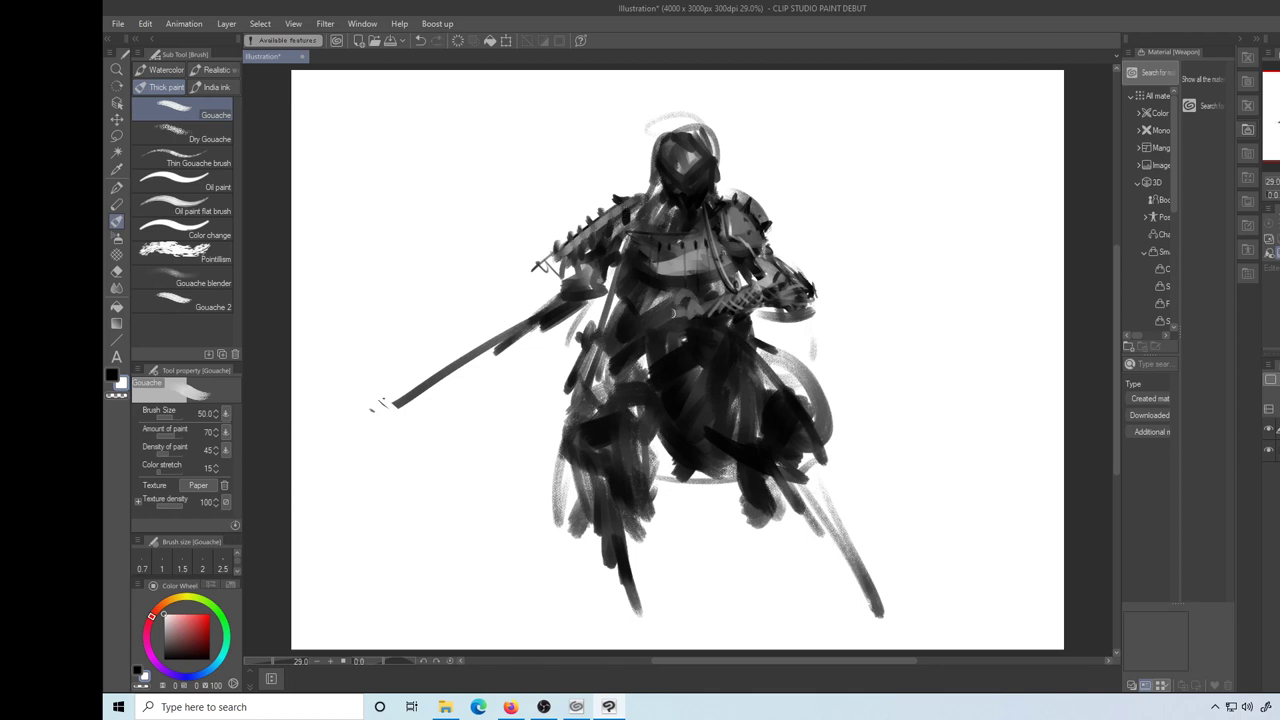
Paint light chevron-shaped armour bands across the waist and hips with alternating white and black strokes
{"action": "left_click_drag", "start_coordinate": [732, 325], "coordinate": [672, 368]}
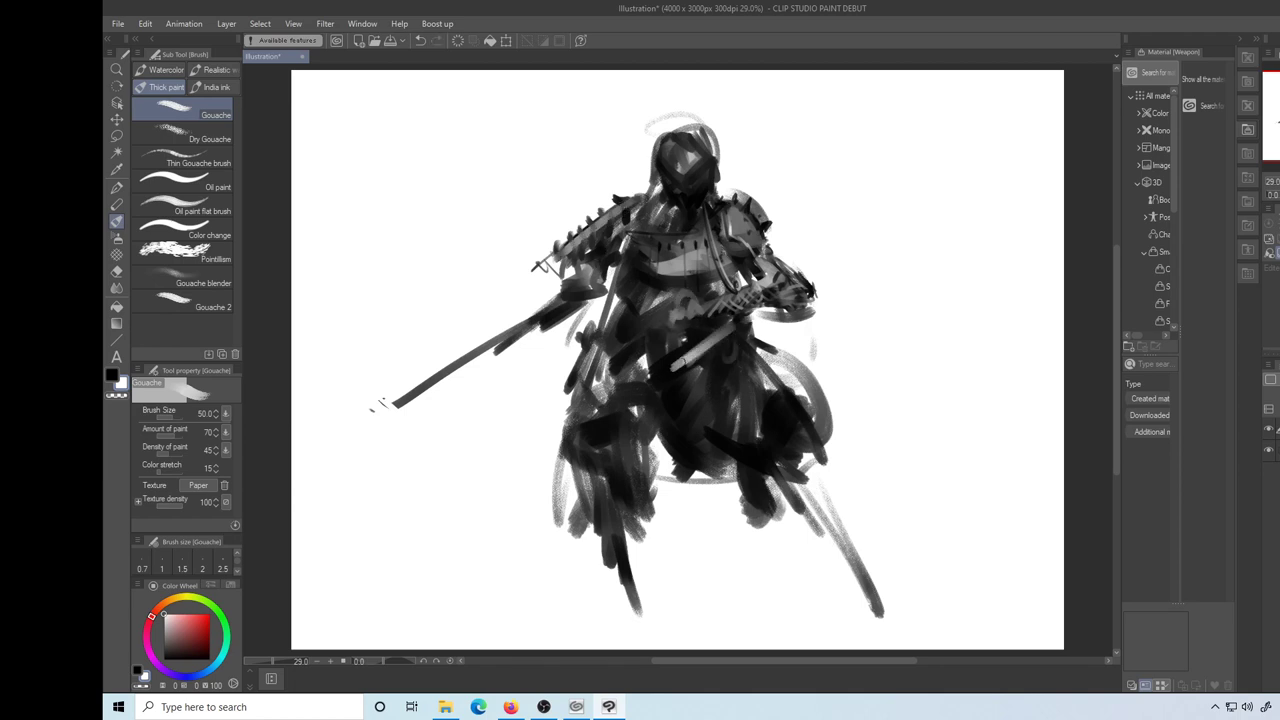
{"action": "mouse_move", "coordinate": [616, 336]}
{"action": "left_mouse_down"}
{"action": "mouse_move", "coordinate": [735, 350]}
{"action": "mouse_move", "coordinate": [676, 381]}
{"action": "mouse_move", "coordinate": [694, 388]}
{"action": "mouse_move", "coordinate": [670, 424]}
{"action": "mouse_move", "coordinate": [690, 438]}
{"action": "left_mouse_up"}
{"action": "key", "text": "x"}
{"action": "key", "text": "x"}
{"action": "key", "text": "x"}
Extend the coat's ragged hem over the right leg with dark strokes at brush size 120
{"action": "mouse_move", "coordinate": [724, 400]}
{"action": "left_mouse_down"}
{"action": "mouse_move", "coordinate": [711, 446]}
{"action": "mouse_move", "coordinate": [742, 508]}
{"action": "mouse_move", "coordinate": [828, 544]}
{"action": "left_mouse_up"}
{"action": "mouse_move", "coordinate": [784, 468]}
{"action": "left_mouse_down"}
{"action": "mouse_move", "coordinate": [820, 530]}
{"action": "mouse_move", "coordinate": [733, 497]}
{"action": "mouse_move", "coordinate": [836, 553]}
{"action": "left_mouse_up"}
{"action": "left_click_drag", "start_coordinate": [766, 518], "coordinate": [820, 540]}
{"action": "left_click_drag", "start_coordinate": [776, 494], "coordinate": [834, 548]}
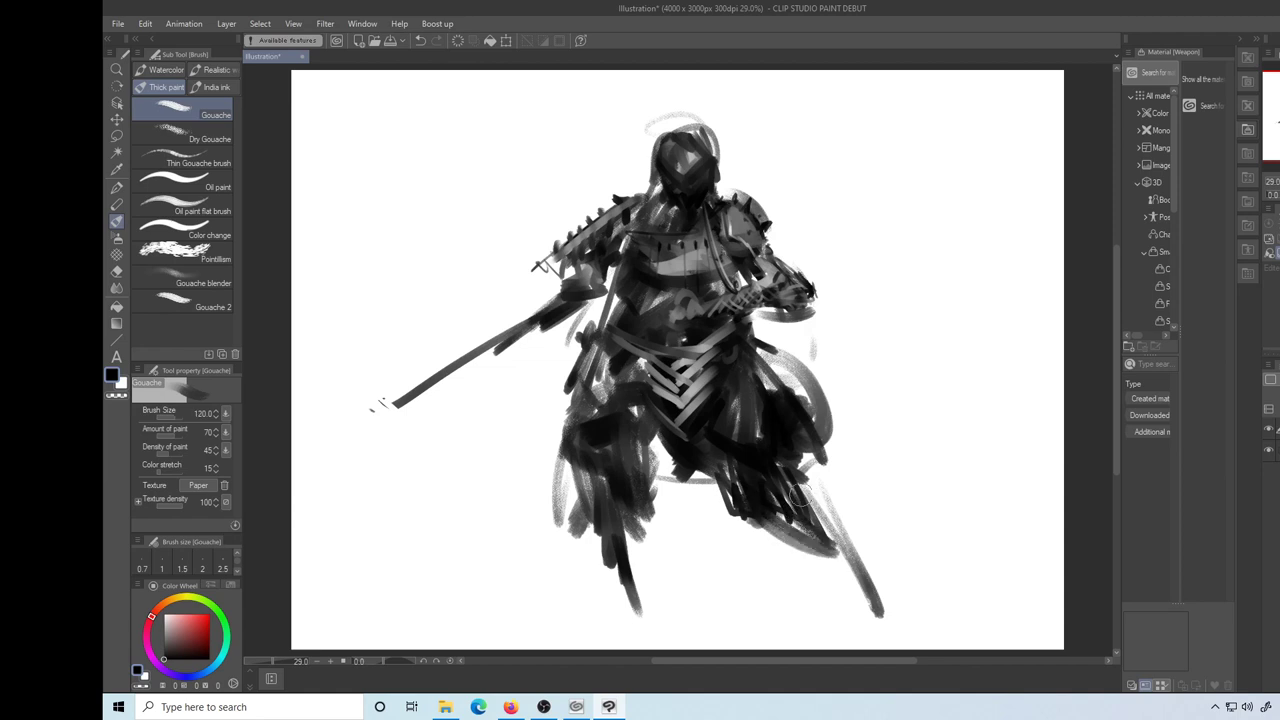
Paint the right leg in dark strokes down through the knee to a pointed foot, undoing the last stroke
{"action": "key", "text": "x"}
{"action": "key", "text": "bracketright"}
{"action": "left_click_drag", "start_coordinate": [750, 468], "coordinate": [804, 520]}
{"action": "left_click_drag", "start_coordinate": [728, 470], "coordinate": [790, 516]}
{"action": "mouse_move", "coordinate": [804, 530]}
{"action": "left_mouse_down"}
{"action": "mouse_move", "coordinate": [782, 506]}
{"action": "mouse_move", "coordinate": [812, 498]}
{"action": "mouse_move", "coordinate": [863, 568]}
{"action": "mouse_move", "coordinate": [861, 550]}
{"action": "mouse_move", "coordinate": [898, 615]}
{"action": "left_mouse_up"}
{"action": "mouse_move", "coordinate": [601, 486]}
{"action": "left_mouse_down"}
{"action": "mouse_move", "coordinate": [610, 440]}
{"action": "mouse_move", "coordinate": [540, 420]}
{"action": "mouse_move", "coordinate": [560, 490]}
{"action": "mouse_move", "coordinate": [603, 491]}
{"action": "mouse_move", "coordinate": [585, 385]}
{"action": "mouse_move", "coordinate": [650, 370]}
{"action": "mouse_move", "coordinate": [629, 393]}
{"action": "mouse_move", "coordinate": [682, 484]}
{"action": "left_mouse_up"}
{"action": "key", "text": "ctrl+z"}
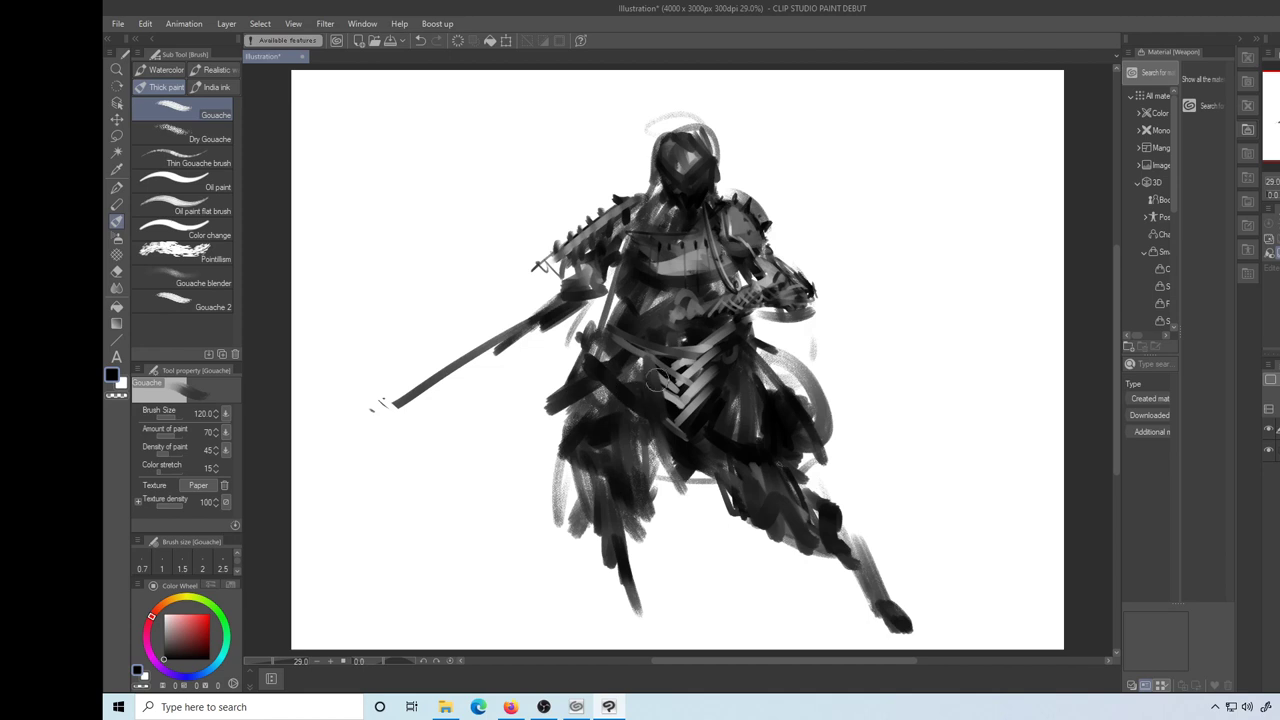
Rework the chevron waist bands and the left hip cloth with alternating light and dark strokes at brush size 120
{"action": "key", "text": "x"}
{"action": "mouse_move", "coordinate": [636, 355]}
{"action": "left_mouse_down"}
{"action": "mouse_move", "coordinate": [680, 395]}
{"action": "mouse_move", "coordinate": [674, 418]}
{"action": "mouse_move", "coordinate": [741, 390]}
{"action": "left_mouse_up"}
{"action": "key", "text": "x"}
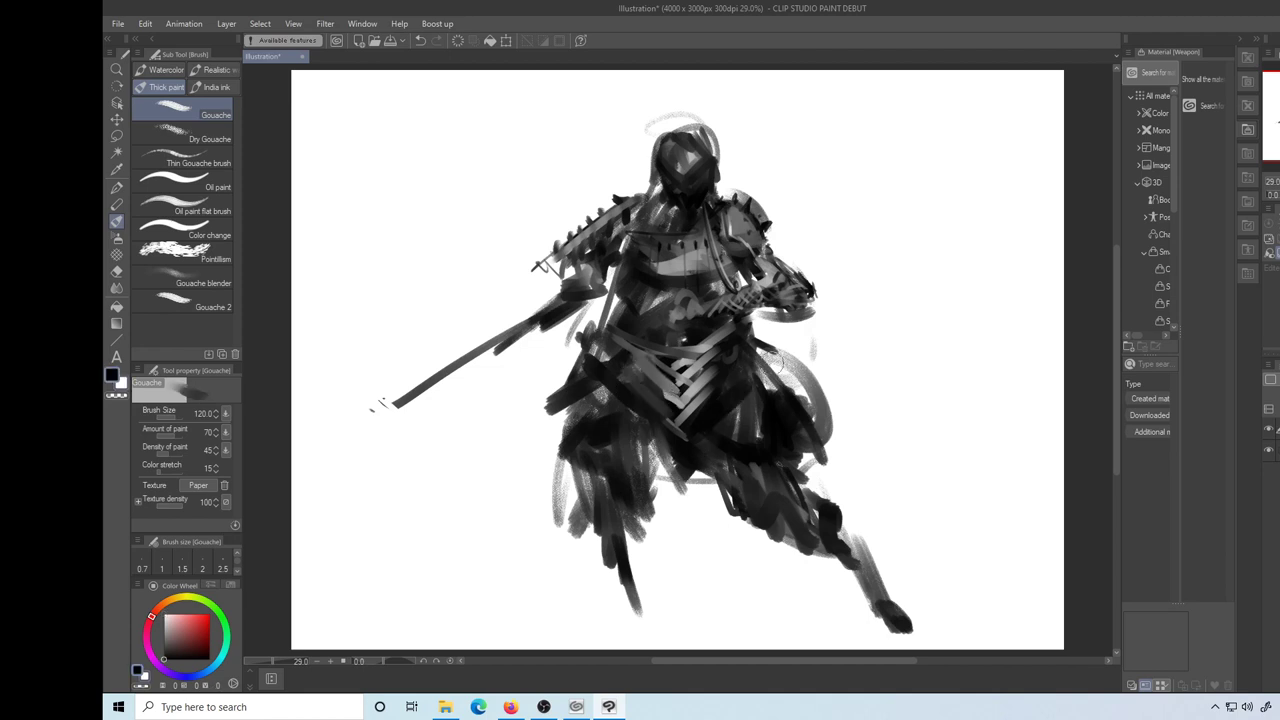
{"action": "key", "text": "x"}
{"action": "left_click_drag", "start_coordinate": [695, 427], "coordinate": [726, 401]}
{"action": "left_click_drag", "start_coordinate": [588, 357], "coordinate": [573, 384]}
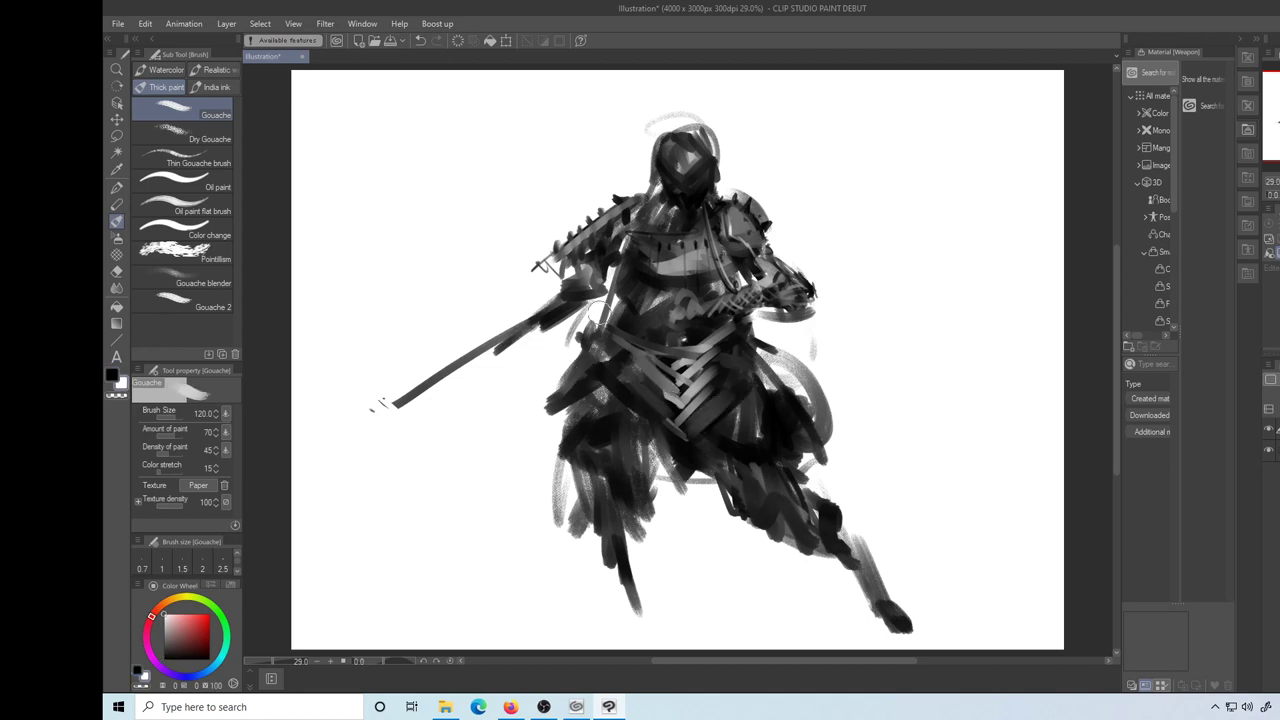
Paint light V-shaped armour bands across the right thigh at brush size 50
{"action": "key", "text": "bracketleft"}
{"action": "key", "text": "bracketleft"}
{"action": "key", "text": "bracketleft"}
{"action": "key", "text": "bracketleft"}
{"action": "key", "text": "bracketleft"}
{"action": "mouse_move", "coordinate": [750, 410]}
{"action": "left_mouse_down"}
{"action": "mouse_move", "coordinate": [785, 479]}
{"action": "mouse_move", "coordinate": [814, 455]}
{"action": "mouse_move", "coordinate": [808, 470]}
{"action": "mouse_move", "coordinate": [824, 409]}
{"action": "left_mouse_up"}
{"action": "key", "text": "x"}
{"action": "key", "text": "x"}
{"action": "mouse_move", "coordinate": [838, 468]}
{"action": "left_mouse_down"}
{"action": "mouse_move", "coordinate": [826, 424]}
{"action": "mouse_move", "coordinate": [841, 457]}
{"action": "left_mouse_up"}
Extend the right thigh armour up to the hip with angled light and dark edge strokes
{"action": "key", "text": "x"}
{"action": "key", "text": "x"}
{"action": "mouse_move", "coordinate": [812, 461]}
{"action": "left_mouse_down"}
{"action": "mouse_move", "coordinate": [838, 465]}
{"action": "mouse_move", "coordinate": [819, 407]}
{"action": "mouse_move", "coordinate": [786, 459]}
{"action": "mouse_move", "coordinate": [765, 438]}
{"action": "mouse_move", "coordinate": [793, 404]}
{"action": "mouse_move", "coordinate": [807, 407]}
{"action": "mouse_move", "coordinate": [776, 389]}
{"action": "left_mouse_up"}
{"action": "key", "text": "x"}
{"action": "key", "text": "x"}
{"action": "mouse_move", "coordinate": [776, 386]}
{"action": "left_mouse_down"}
{"action": "mouse_move", "coordinate": [815, 392]}
{"action": "mouse_move", "coordinate": [816, 348]}
{"action": "mouse_move", "coordinate": [784, 356]}
{"action": "mouse_move", "coordinate": [770, 383]}
{"action": "mouse_move", "coordinate": [780, 378]}
{"action": "left_mouse_up"}
{"action": "key", "text": "x"}
{"action": "left_click_drag", "start_coordinate": [770, 349], "coordinate": [816, 385]}
{"action": "mouse_move", "coordinate": [770, 352]}
{"action": "left_mouse_down"}
{"action": "mouse_move", "coordinate": [804, 376]}
{"action": "mouse_move", "coordinate": [830, 434]}
{"action": "left_mouse_up"}
Trim the loose coat edge outside the right hip with the Hard eraser and the Kneaded eraser, undoing unwanted strokes
{"action": "key", "text": "e"}
{"action": "left_click_drag", "start_coordinate": [820, 390], "coordinate": [842, 460]}
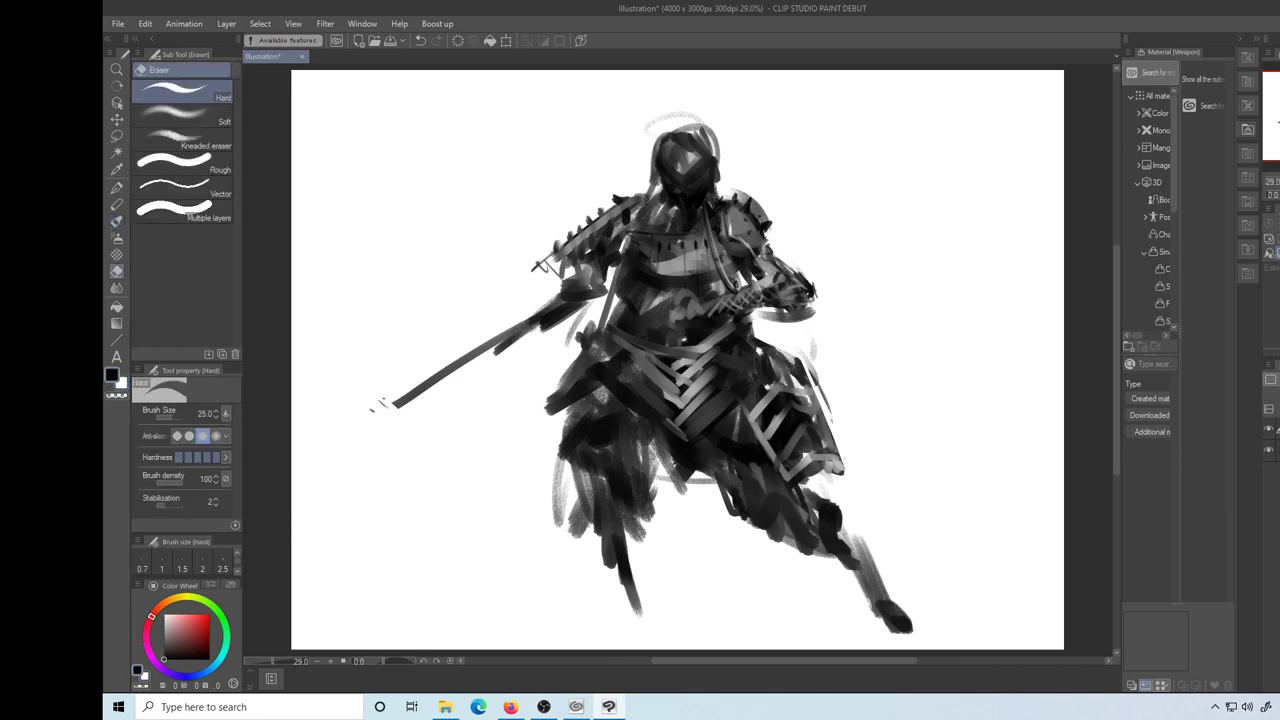
{"action": "key", "text": "ctrl+z"}
{"action": "key", "text": "ctrl+z"}
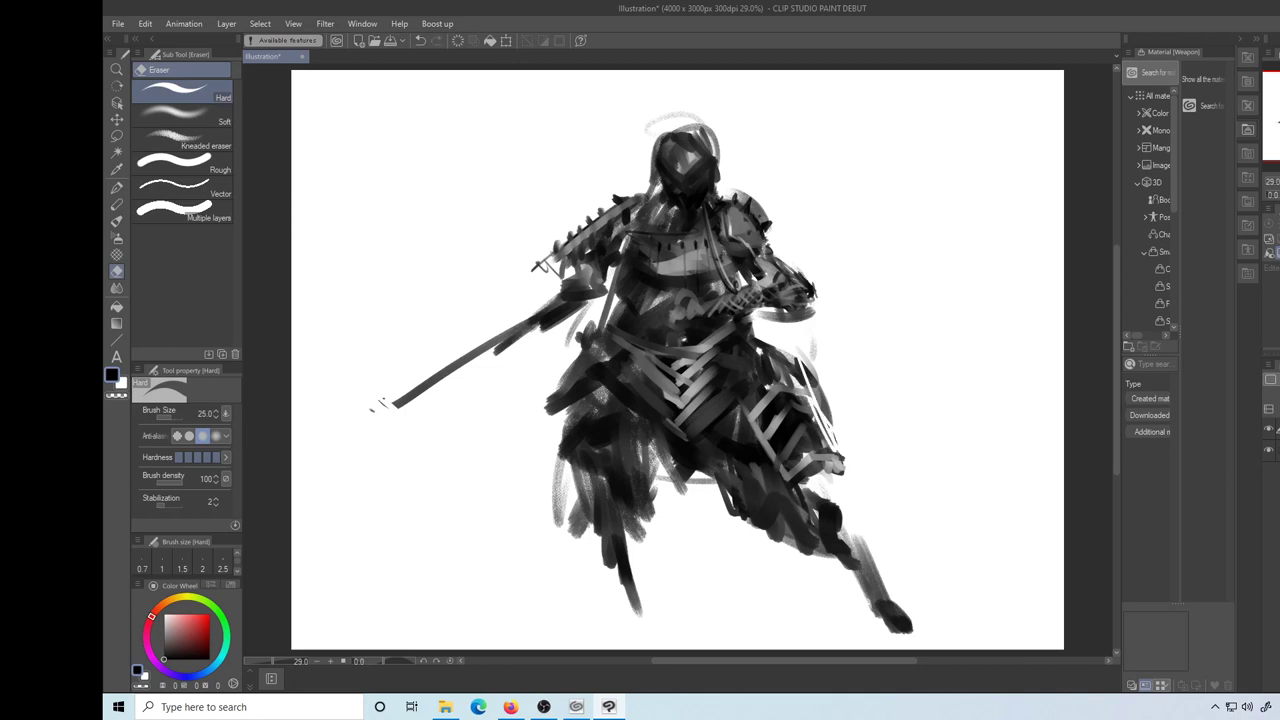
{"action": "left_click", "coordinate": [190, 140]}
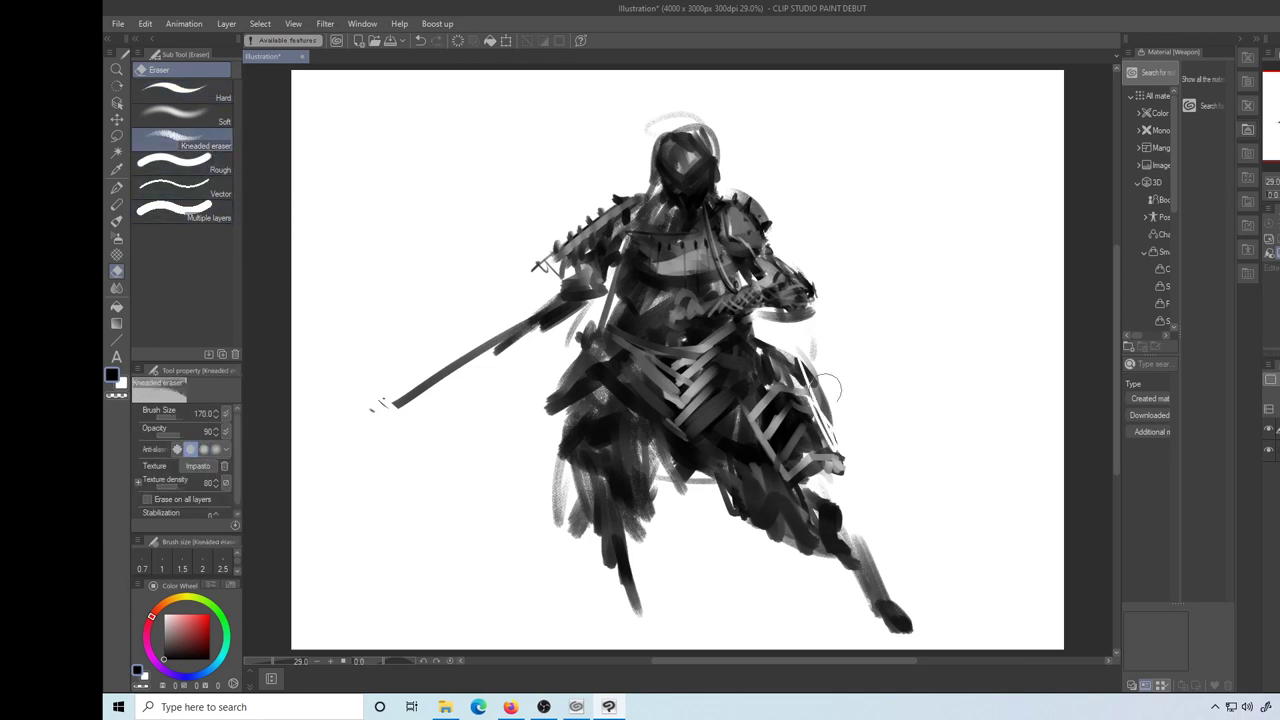
{"action": "mouse_move", "coordinate": [834, 452]}
{"action": "left_mouse_down"}
{"action": "mouse_move", "coordinate": [814, 373]}
{"action": "mouse_move", "coordinate": [834, 432]}
{"action": "left_mouse_up"}
{"action": "key", "text": "ctrl+z"}
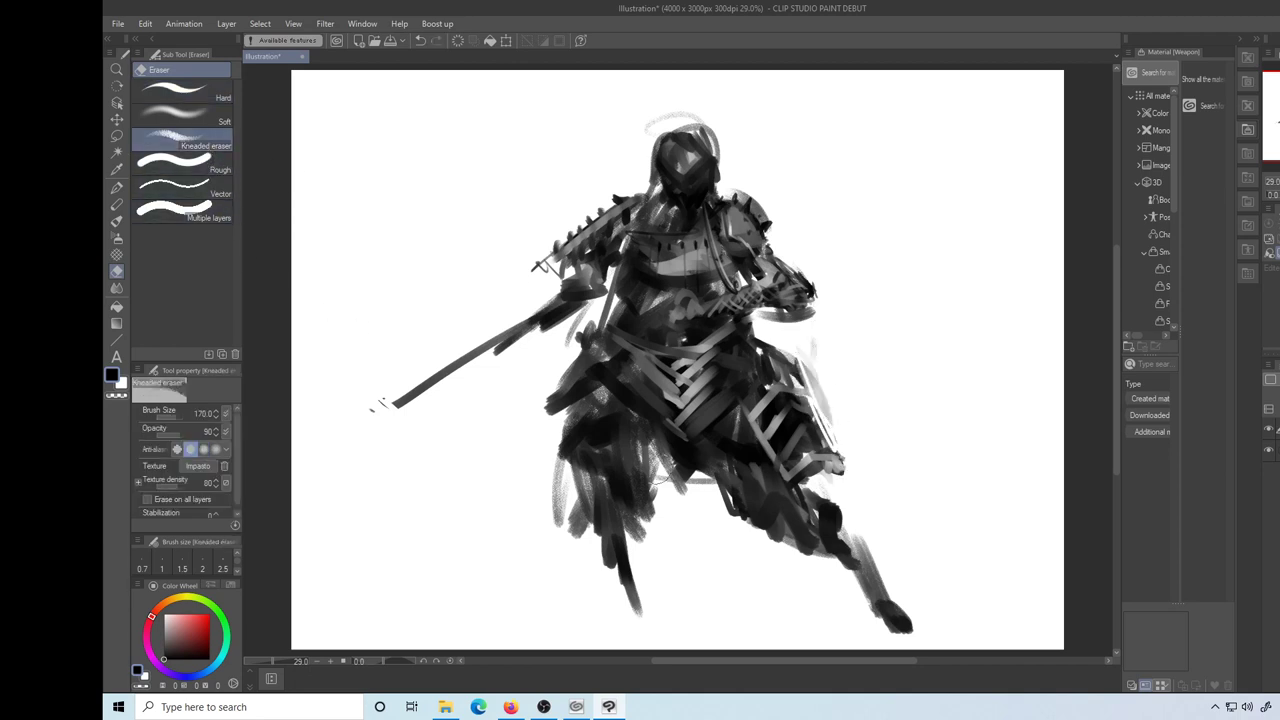
{"action": "key", "text": "b"}
{"action": "mouse_move", "coordinate": [550, 377]}
{"action": "left_mouse_down"}
{"action": "mouse_move", "coordinate": [537, 447]}
{"action": "mouse_move", "coordinate": [572, 480]}
{"action": "left_mouse_up"}
{"action": "key", "text": "ctrl+z"}
{"action": "key", "text": "ctrl+z"}
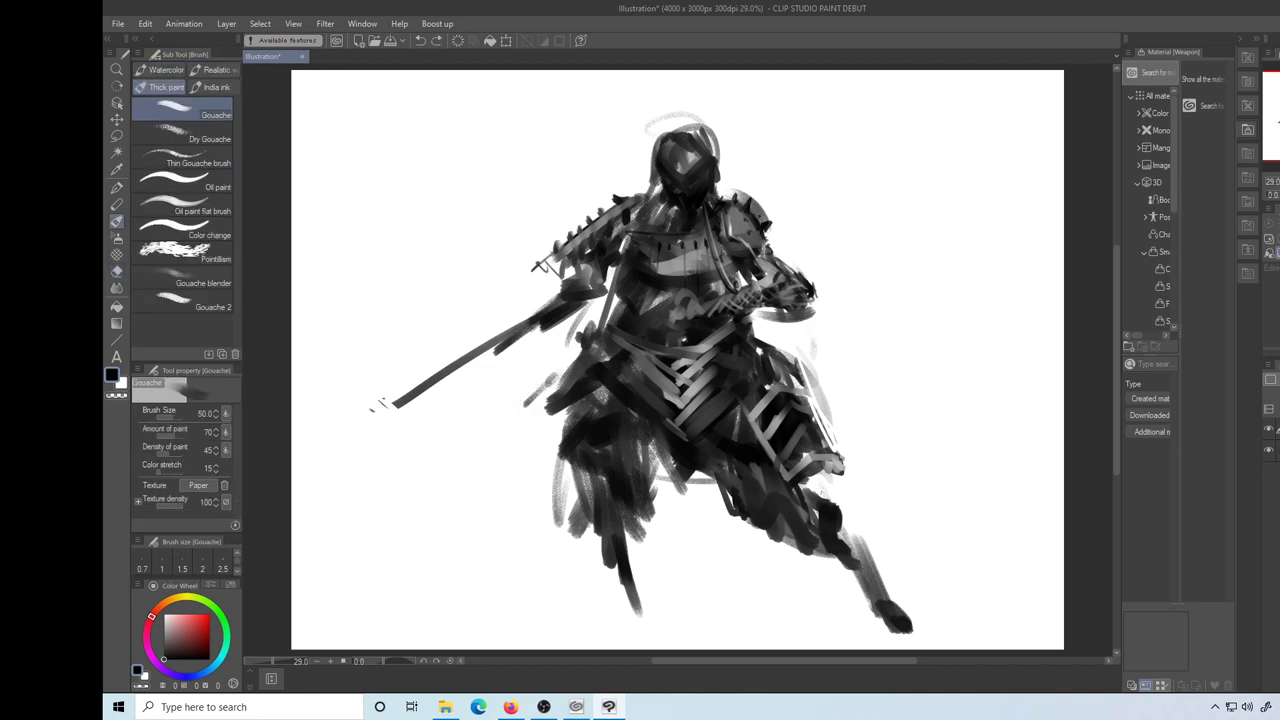
{"action": "left_click_drag", "start_coordinate": [824, 469], "coordinate": [838, 547]}
{"action": "key", "text": "ctrl+z"}
{"action": "mouse_move", "coordinate": [562, 370]}
{"action": "left_mouse_down"}
{"action": "mouse_move", "coordinate": [526, 462]}
{"action": "mouse_move", "coordinate": [598, 490]}
{"action": "mouse_move", "coordinate": [610, 518]}
{"action": "left_mouse_up"}
{"action": "key", "text": "ctrl+z"}
{"action": "mouse_move", "coordinate": [528, 402]}
{"action": "left_mouse_down"}
{"action": "mouse_move", "coordinate": [566, 464]}
{"action": "mouse_move", "coordinate": [502, 586]}
{"action": "left_mouse_up"}
{"action": "key", "text": "ctrl+z"}
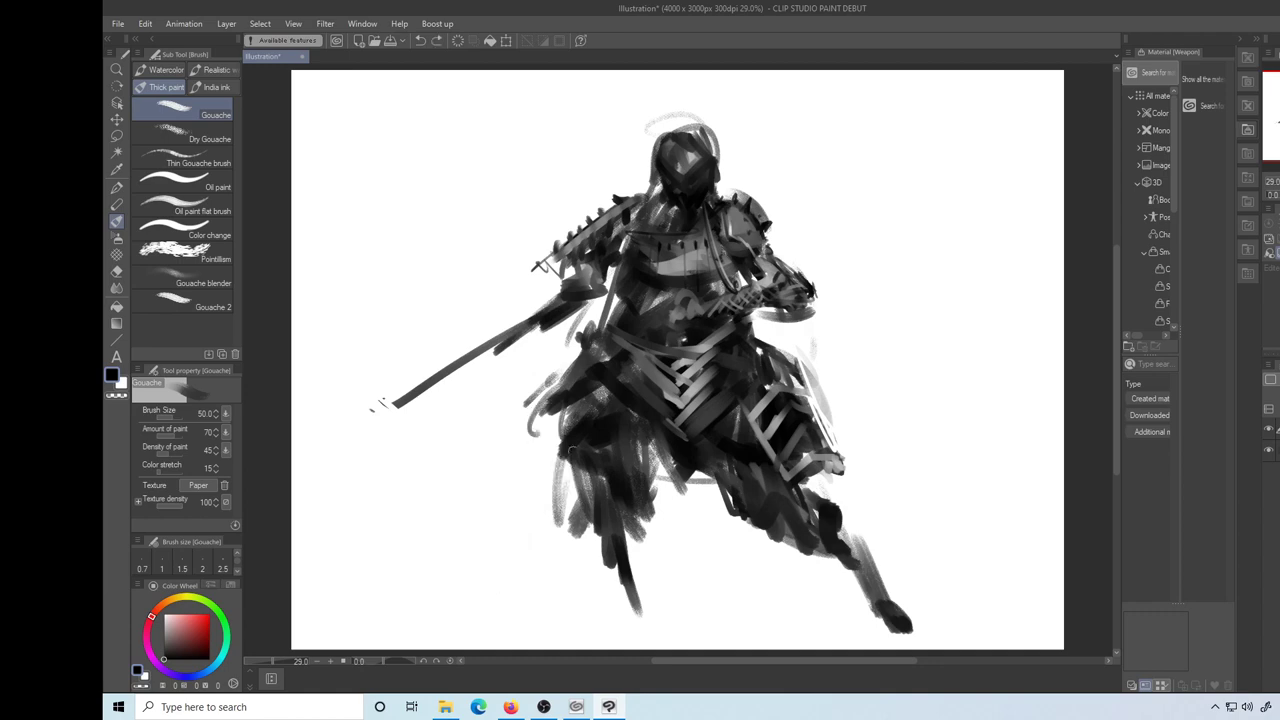
Fade out the old left leg and ragged hem below the coat with the Kneaded eraser, returning to the Gouache brush
{"action": "key", "text": "e"}
{"action": "mouse_move", "coordinate": [630, 490]}
{"action": "left_mouse_down"}
{"action": "mouse_move", "coordinate": [600, 586]}
{"action": "mouse_move", "coordinate": [590, 500]}
{"action": "mouse_move", "coordinate": [652, 492]}
{"action": "left_mouse_up"}
{"action": "key", "text": "b"}
Paint a new bent left thigh sweeping outward from the hip with broad dark strokes at brush size 120
{"action": "left_click_drag", "start_coordinate": [552, 398], "coordinate": [515, 450]}
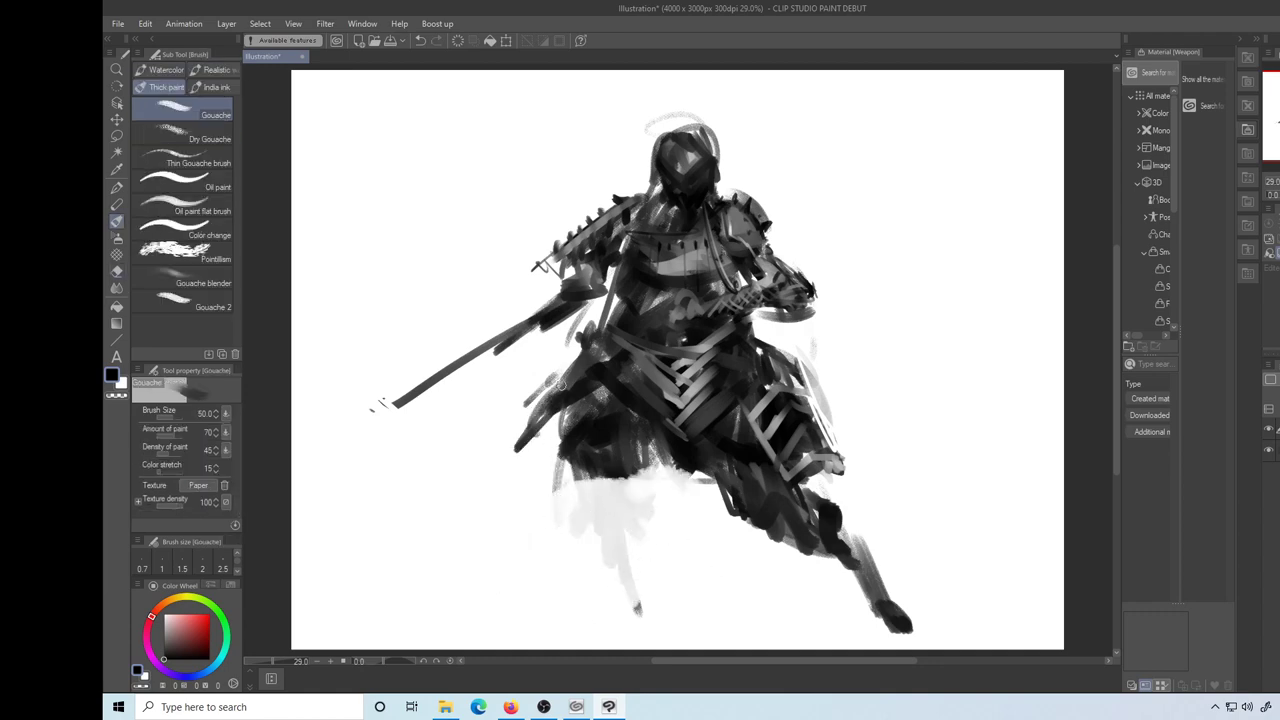
{"action": "key", "text": "bracketright"}
{"action": "key", "text": "bracketright"}
{"action": "key", "text": "bracketright"}
{"action": "key", "text": "bracketright"}
{"action": "left_click_drag", "start_coordinate": [590, 402], "coordinate": [504, 484]}
{"action": "left_click_drag", "start_coordinate": [574, 410], "coordinate": [528, 480]}
{"action": "left_click_drag", "start_coordinate": [550, 388], "coordinate": [479, 500]}
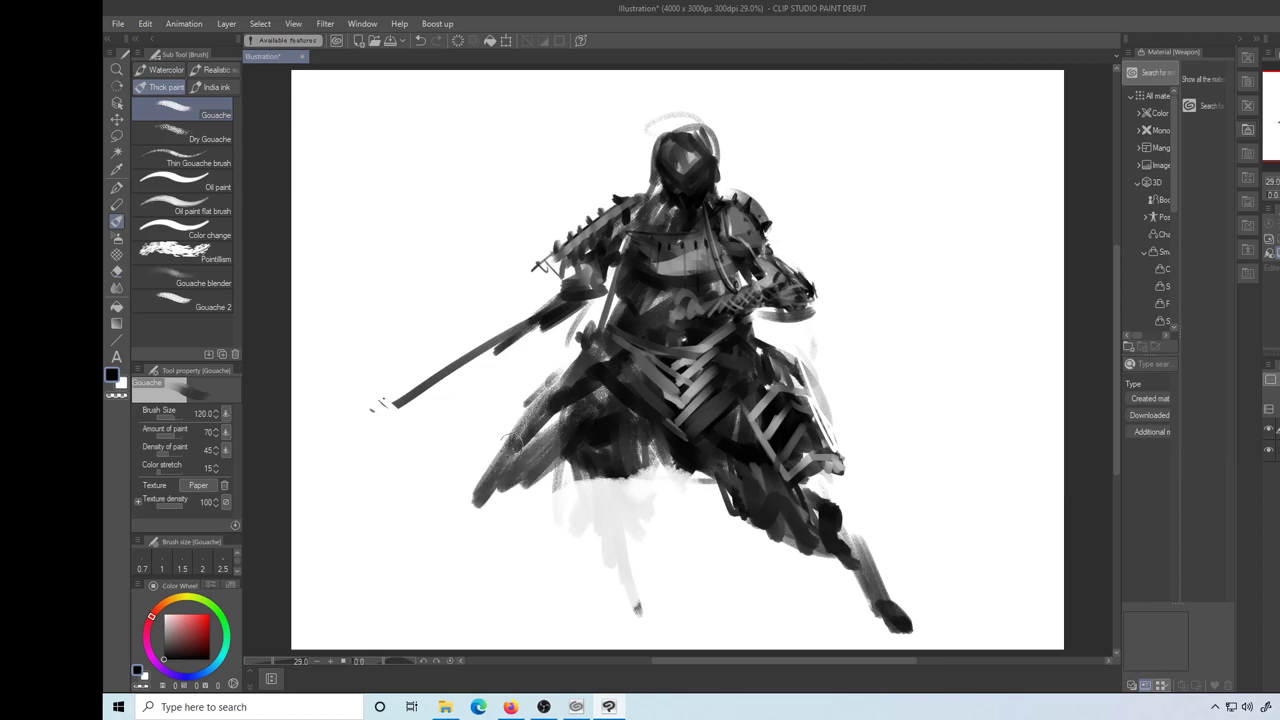
Block in the left knee, shin and foot in dark strokes, and extend the toe of the right foot
{"action": "left_click_drag", "start_coordinate": [498, 438], "coordinate": [548, 478]}
{"action": "mouse_move", "coordinate": [575, 380]}
{"action": "left_mouse_down"}
{"action": "mouse_move", "coordinate": [482, 478]}
{"action": "mouse_move", "coordinate": [554, 494]}
{"action": "mouse_move", "coordinate": [606, 558]}
{"action": "mouse_move", "coordinate": [581, 523]}
{"action": "mouse_move", "coordinate": [593, 571]}
{"action": "mouse_move", "coordinate": [538, 592]}
{"action": "mouse_move", "coordinate": [632, 580]}
{"action": "left_mouse_up"}
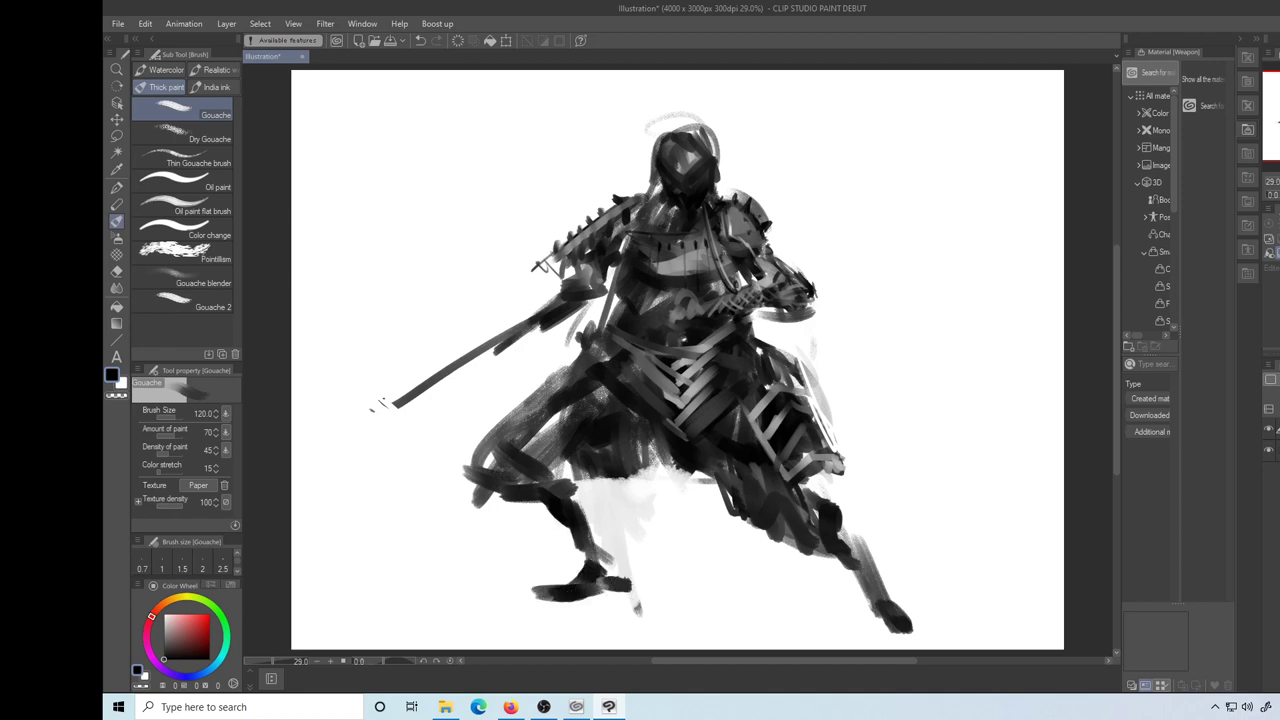
{"action": "mouse_move", "coordinate": [928, 623]}
{"action": "left_mouse_down"}
{"action": "mouse_move", "coordinate": [889, 618]}
{"action": "mouse_move", "coordinate": [899, 609]}
{"action": "mouse_move", "coordinate": [920, 633]}
{"action": "left_mouse_up"}
{"action": "mouse_move", "coordinate": [578, 571]}
{"action": "left_mouse_down"}
{"action": "mouse_move", "coordinate": [604, 585]}
{"action": "mouse_move", "coordinate": [564, 593]}
{"action": "left_mouse_up"}
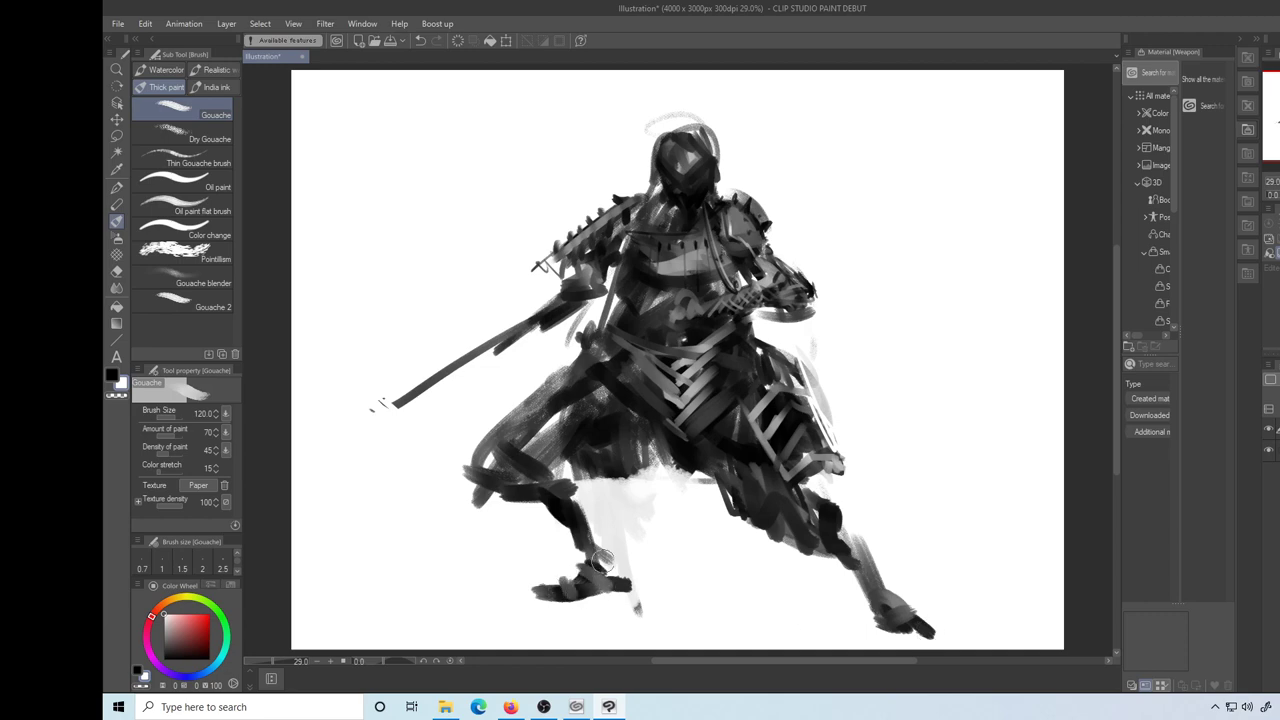
Model the left shin, ankle and thigh with light strokes and a dark accent on the upper thigh
{"action": "key", "text": "x"}
{"action": "left_click_drag", "start_coordinate": [588, 538], "coordinate": [620, 568]}
{"action": "left_click_drag", "start_coordinate": [572, 491], "coordinate": [582, 530]}
{"action": "mouse_move", "coordinate": [588, 436]}
{"action": "left_mouse_down"}
{"action": "mouse_move", "coordinate": [534, 484]}
{"action": "mouse_move", "coordinate": [562, 414]}
{"action": "left_mouse_up"}
{"action": "key", "text": "x"}
{"action": "mouse_move", "coordinate": [566, 384]}
{"action": "left_mouse_down"}
{"action": "mouse_move", "coordinate": [514, 446]}
{"action": "mouse_move", "coordinate": [534, 410]}
{"action": "left_mouse_up"}
Paint light and dark armour strips along the left thigh, reducing the brush size to 60 and 30
{"action": "key", "text": "bracketleft"}
{"action": "key", "text": "bracketleft"}
{"action": "key", "text": "bracketleft"}
{"action": "left_click_drag", "start_coordinate": [618, 366], "coordinate": [540, 434]}
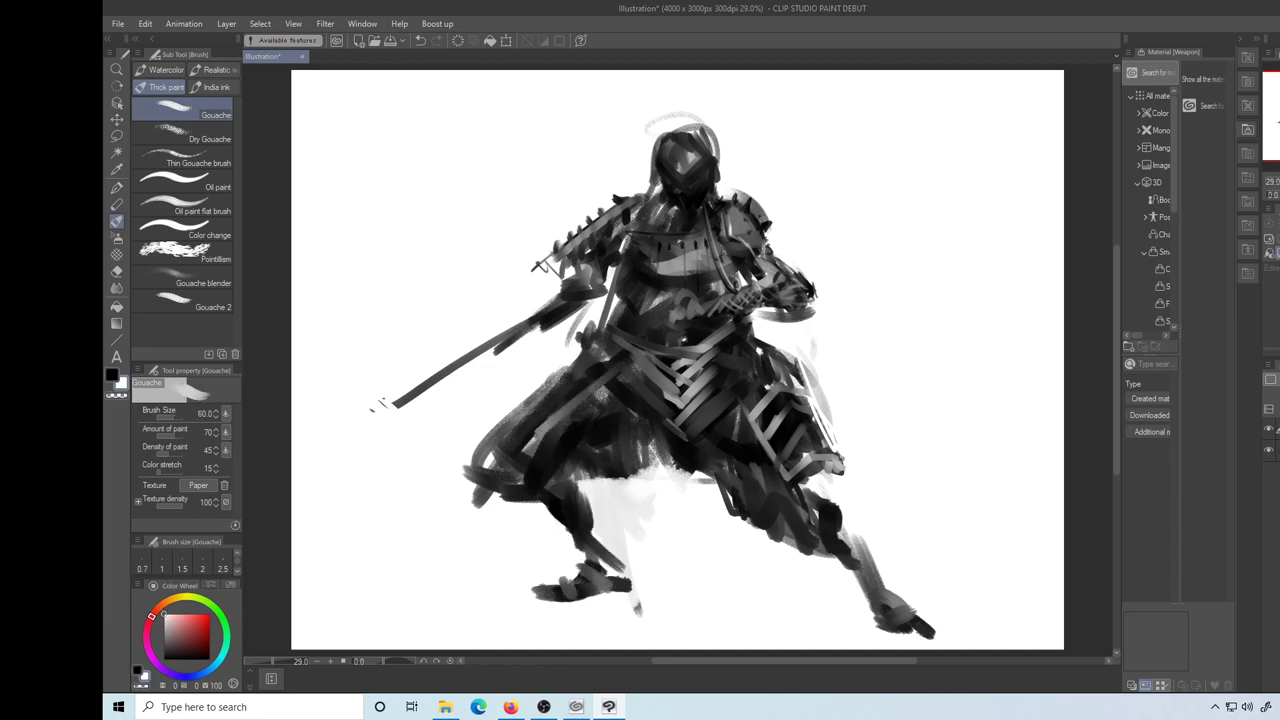
{"action": "left_click_drag", "start_coordinate": [590, 393], "coordinate": [530, 460]}
{"action": "left_click_drag", "start_coordinate": [522, 436], "coordinate": [526, 456]}
{"action": "mouse_move", "coordinate": [604, 361]}
{"action": "left_mouse_down"}
{"action": "mouse_move", "coordinate": [617, 386]}
{"action": "mouse_move", "coordinate": [532, 431]}
{"action": "left_mouse_up"}
{"action": "key", "text": "x"}
{"action": "mouse_move", "coordinate": [602, 388]}
{"action": "left_mouse_down"}
{"action": "mouse_move", "coordinate": [525, 450]}
{"action": "mouse_move", "coordinate": [534, 458]}
{"action": "left_mouse_up"}
{"action": "key", "text": "x"}
{"action": "key", "text": "bracketleft"}
{"action": "left_click_drag", "start_coordinate": [608, 368], "coordinate": [540, 424]}
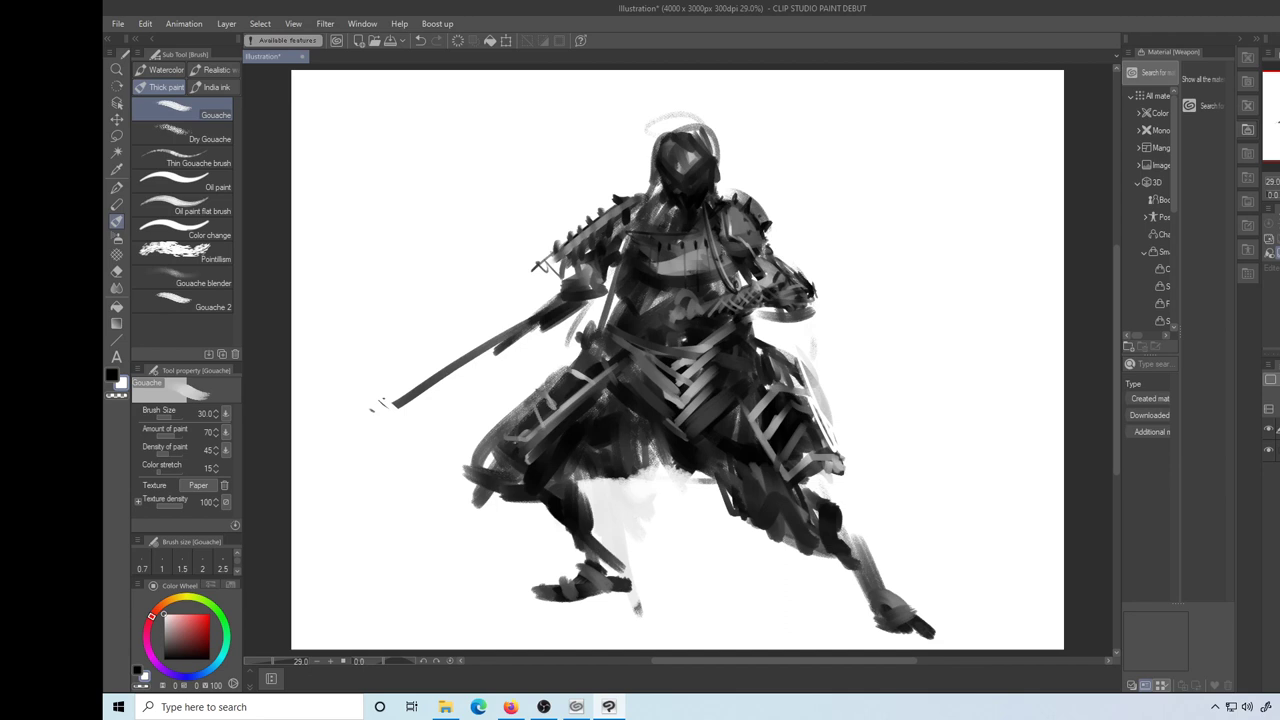
{"action": "left_click_drag", "start_coordinate": [494, 431], "coordinate": [479, 460]}
Sharpen the waist and hip bands with thin light and dark strokes at brush size 30, adding a light strap down the left thigh
{"action": "key", "text": "x"}
{"action": "left_click_drag", "start_coordinate": [633, 383], "coordinate": [664, 406]}
{"action": "key", "text": "x"}
{"action": "left_click_drag", "start_coordinate": [613, 381], "coordinate": [662, 429]}
{"action": "left_click_drag", "start_coordinate": [747, 351], "coordinate": [713, 409]}
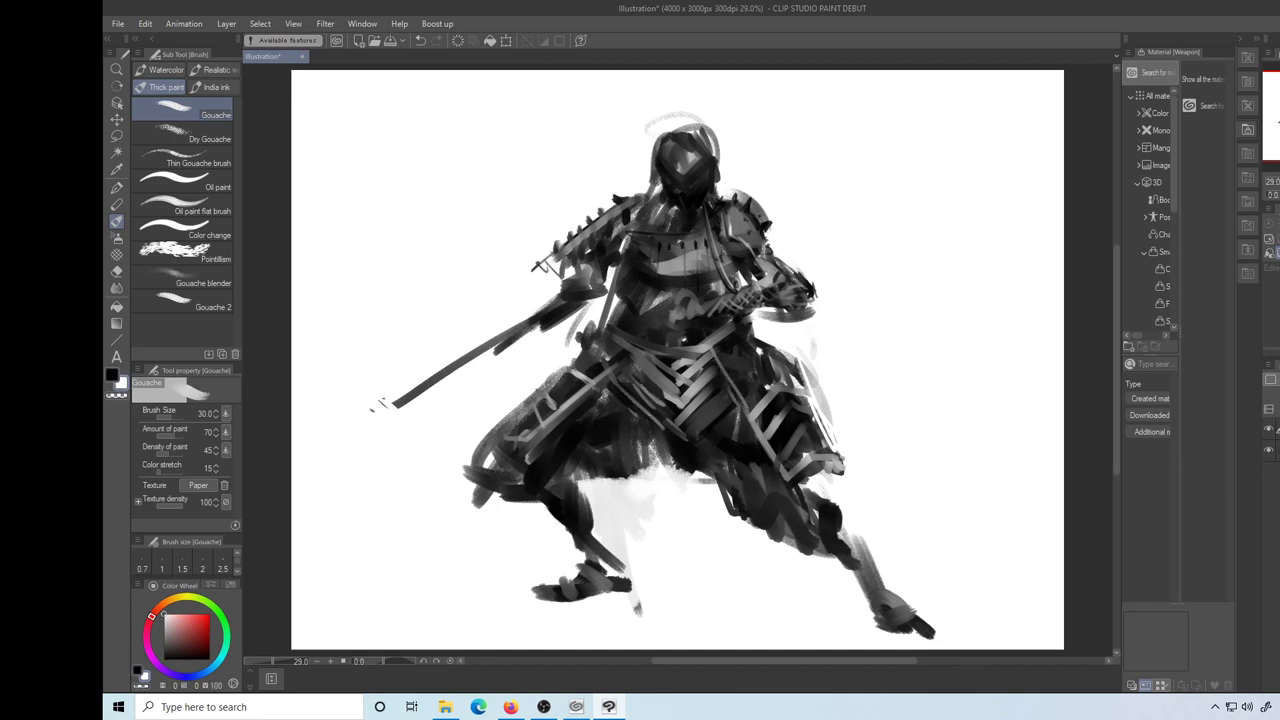
{"action": "key", "text": "ctrl+z"}
{"action": "left_click_drag", "start_coordinate": [742, 345], "coordinate": [728, 370]}
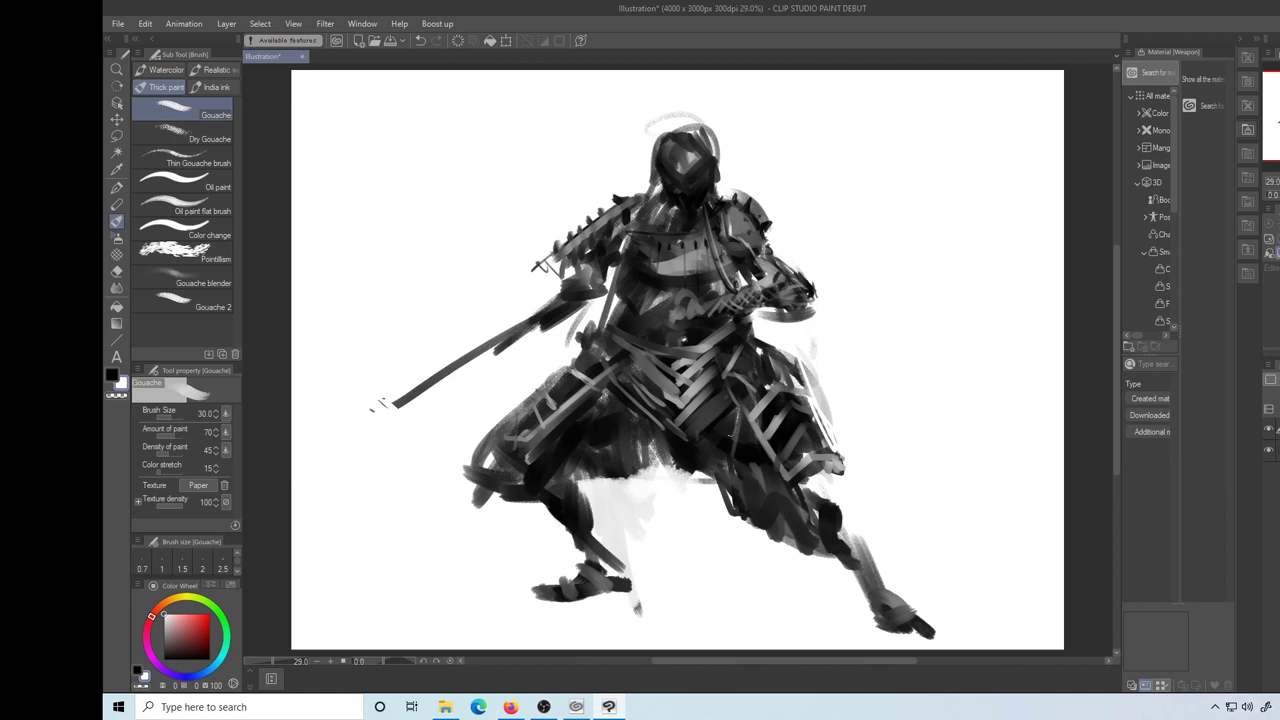
{"action": "left_click", "coordinate": [731, 381], "text": "alt"}
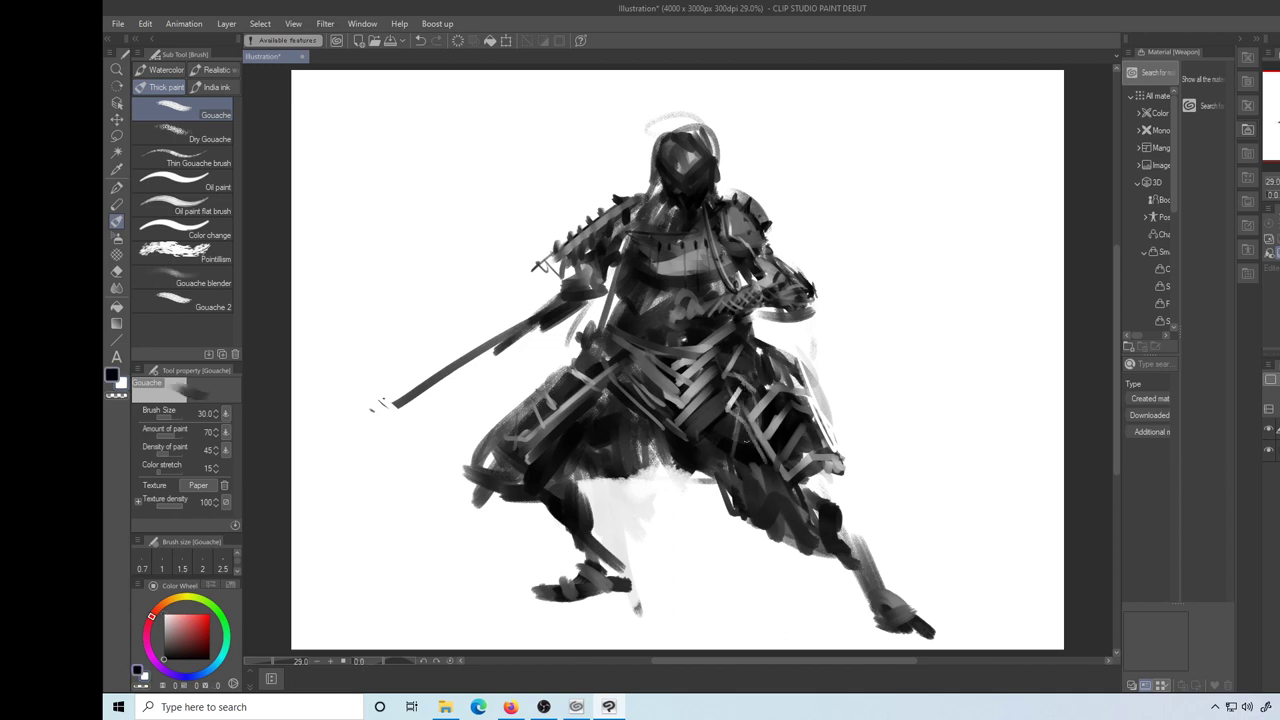
{"action": "key", "text": "x"}
{"action": "left_click_drag", "start_coordinate": [599, 371], "coordinate": [581, 444]}
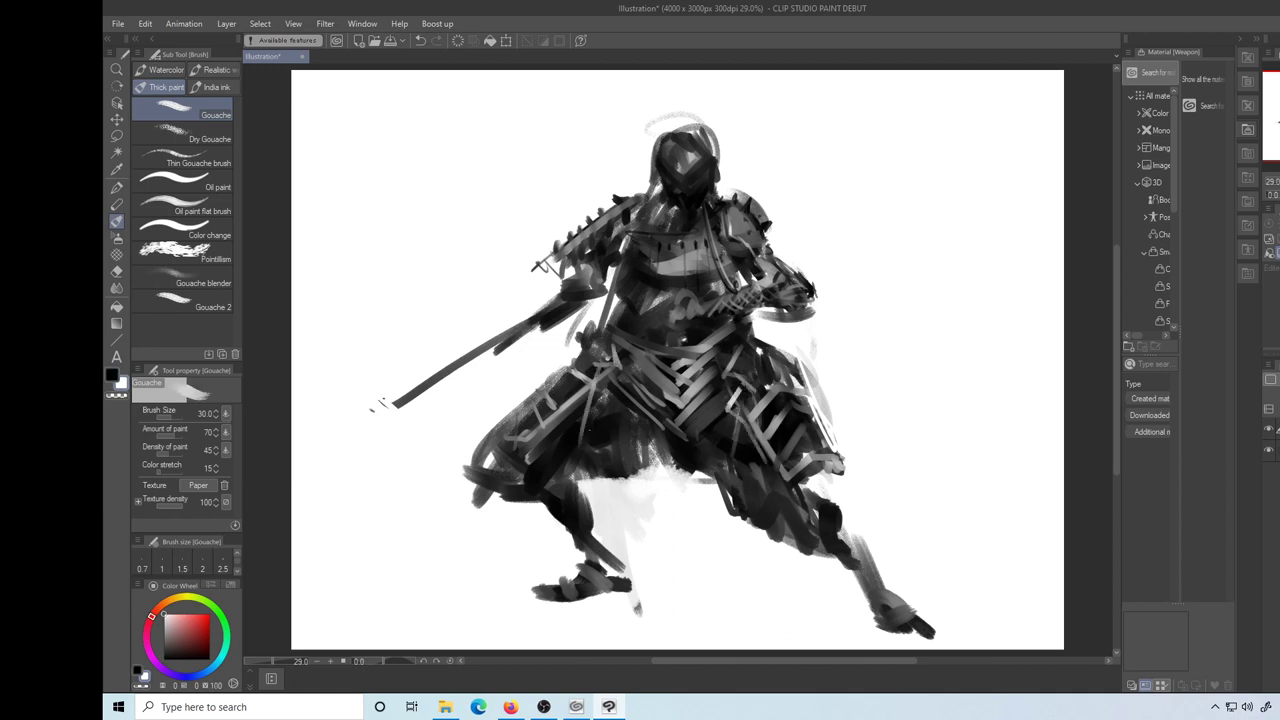
Add thin light edge lines and dark accents to the chest plate and abdomen armour
{"action": "key", "text": "x"}
{"action": "key", "text": "x"}
{"action": "left_click_drag", "start_coordinate": [631, 251], "coordinate": [717, 272]}
{"action": "key", "text": "x"}
{"action": "mouse_move", "coordinate": [628, 267]}
{"action": "left_mouse_down"}
{"action": "mouse_move", "coordinate": [666, 353]}
{"action": "mouse_move", "coordinate": [697, 340]}
{"action": "left_mouse_up"}
{"action": "key", "text": "x"}
{"action": "key", "text": "x"}
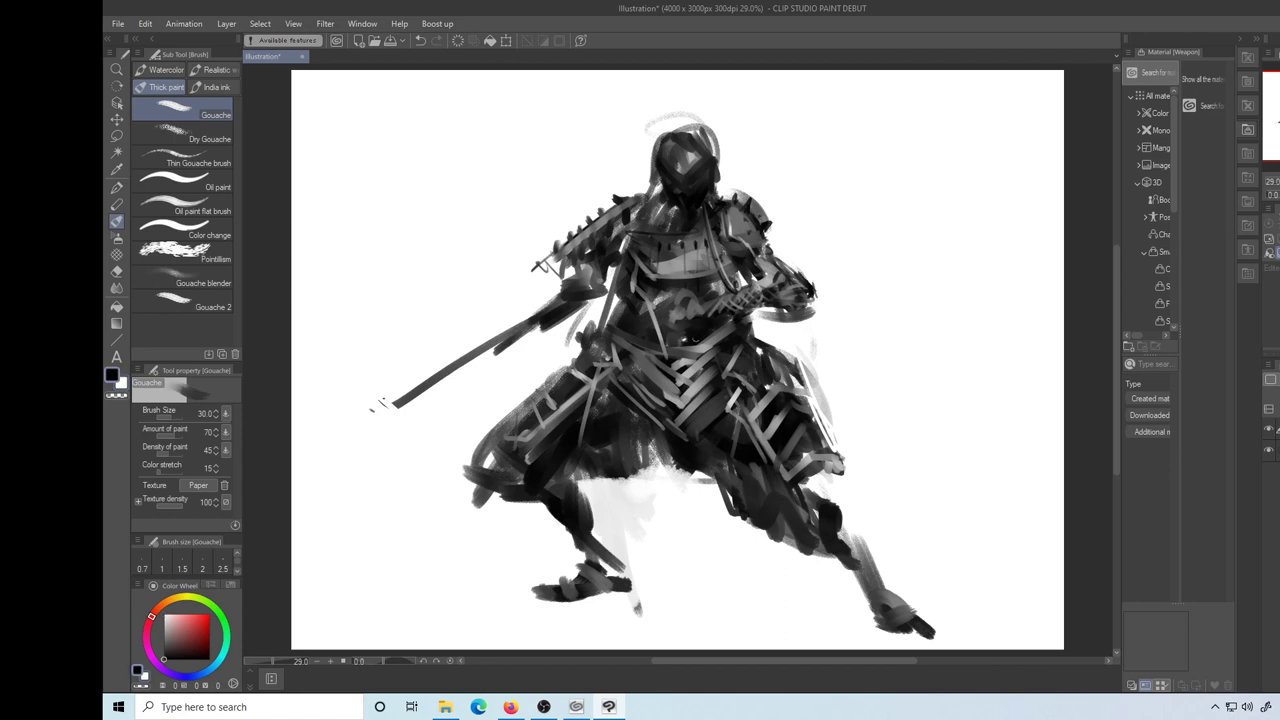
{"action": "key", "text": "x"}
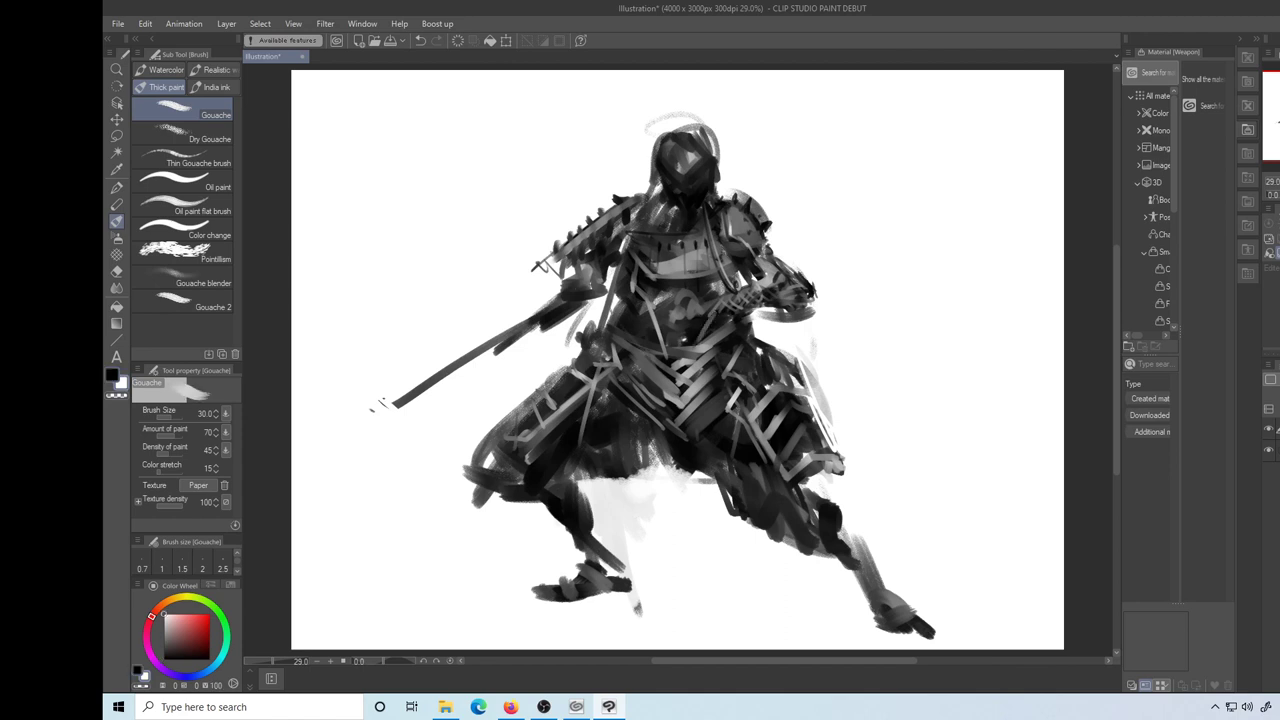
Paint the sword arm's forearm guard with long dark strokes and light cross-bands
{"action": "left_click_drag", "start_coordinate": [558, 308], "coordinate": [528, 327]}
{"action": "key", "text": "x"}
{"action": "left_click_drag", "start_coordinate": [579, 278], "coordinate": [499, 340]}
{"action": "left_click_drag", "start_coordinate": [541, 294], "coordinate": [484, 360]}
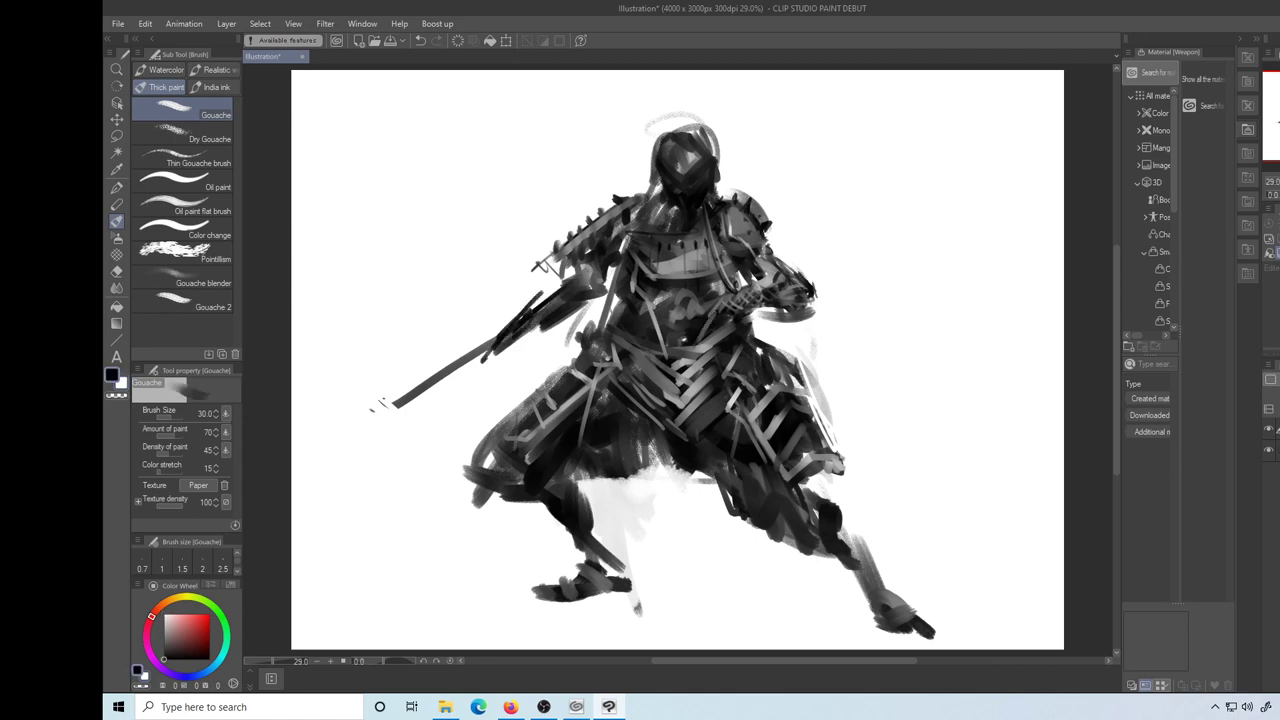
{"action": "left_click_drag", "start_coordinate": [528, 324], "coordinate": [500, 354]}
{"action": "key", "text": "x"}
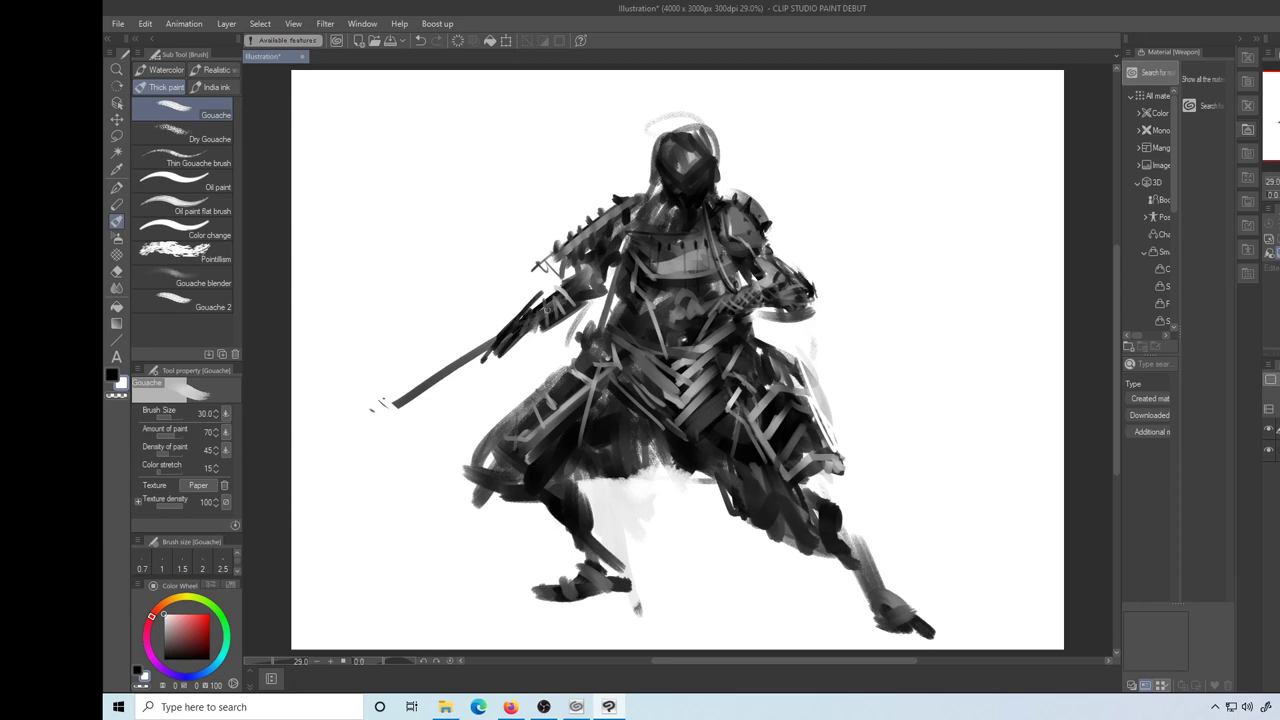
{"action": "left_click_drag", "start_coordinate": [587, 286], "coordinate": [558, 303]}
Fade out the old sword blade beyond the forearm with the Kneaded eraser at size 170
{"action": "mouse_move", "coordinate": [579, 292]}
{"action": "left_mouse_down"}
{"action": "mouse_move", "coordinate": [485, 370]}
{"action": "mouse_move", "coordinate": [422, 392]}
{"action": "left_mouse_up"}
{"action": "key", "text": "x"}
{"action": "key", "text": "x"}
{"action": "left_click_drag", "start_coordinate": [484, 345], "coordinate": [386, 408]}
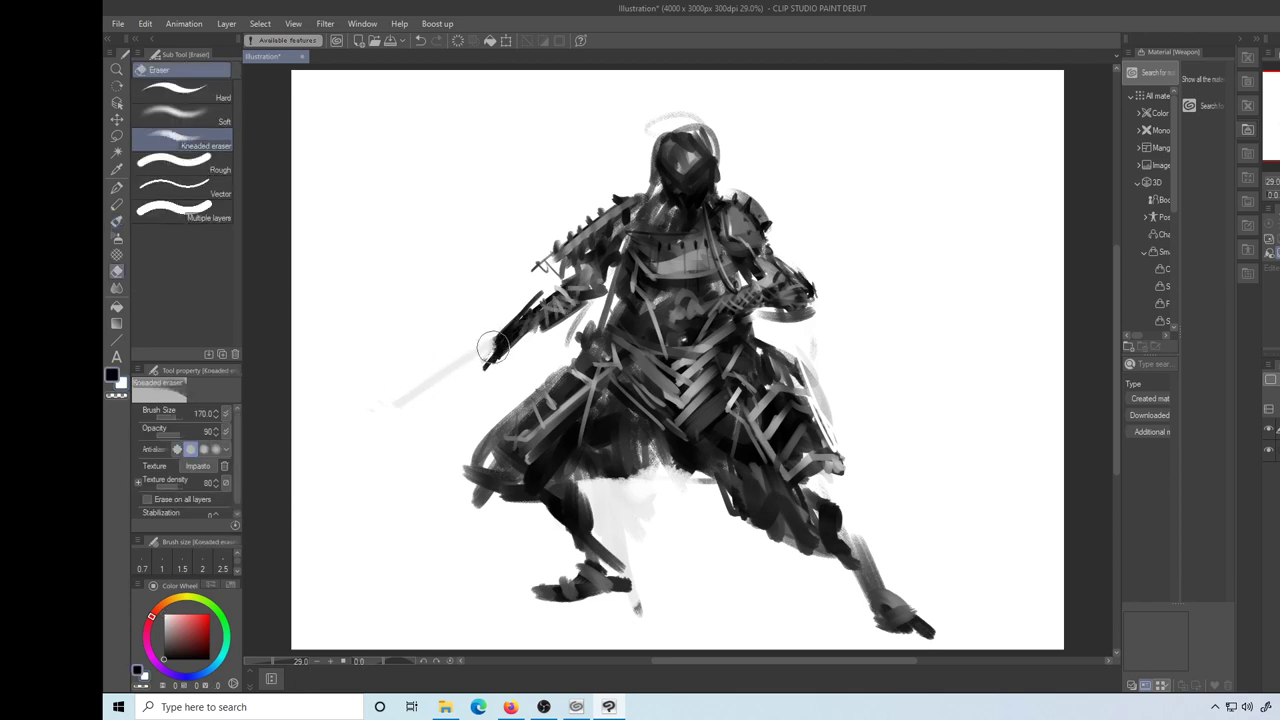
Paint the gripping hand and a longer, thin black sword blade pointing down and left, adding a dark stroke under the forearm
{"action": "key", "text": "x"}
{"action": "left_click_drag", "start_coordinate": [505, 324], "coordinate": [476, 372]}
{"action": "left_click_drag", "start_coordinate": [494, 346], "coordinate": [484, 362]}
{"action": "key", "text": "x"}
{"action": "mouse_move", "coordinate": [512, 336]}
{"action": "left_mouse_down"}
{"action": "mouse_move", "coordinate": [504, 356]}
{"action": "mouse_move", "coordinate": [296, 472]}
{"action": "mouse_move", "coordinate": [322, 457]}
{"action": "left_mouse_up"}
{"action": "key", "text": "x"}
{"action": "key", "text": "e"}
{"action": "key", "text": "b"}
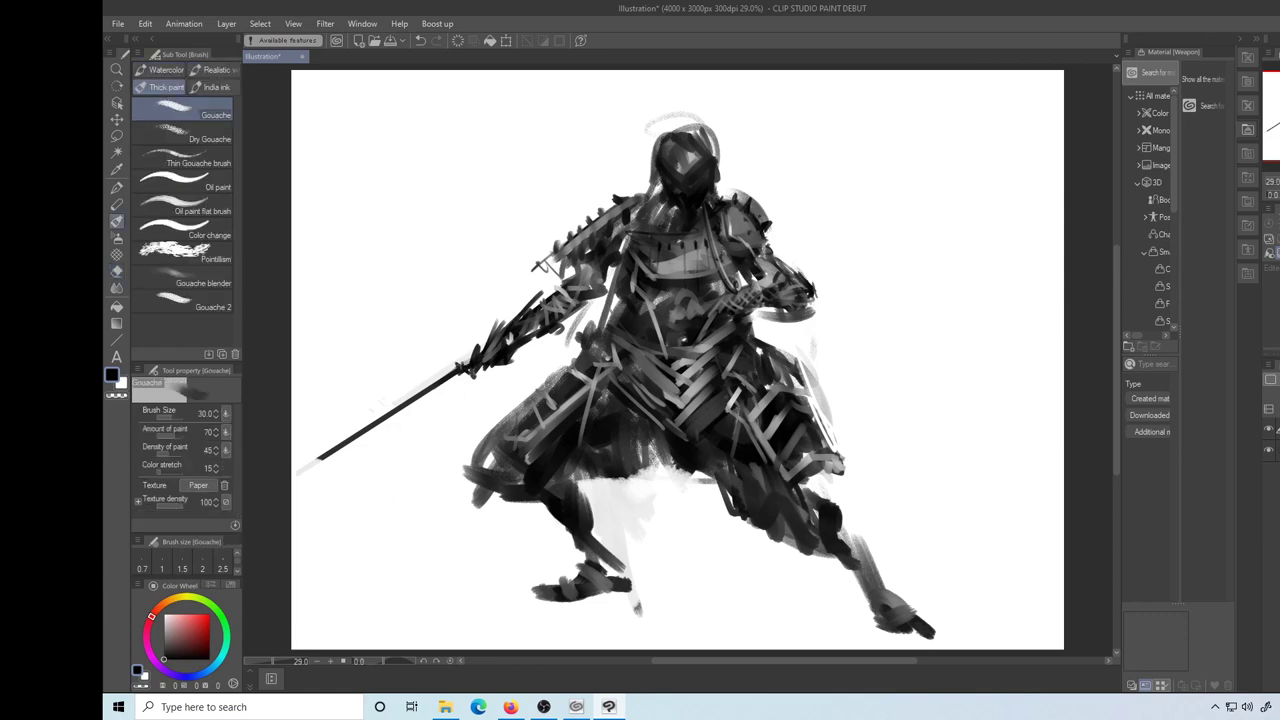
{"action": "left_click_drag", "start_coordinate": [570, 315], "coordinate": [527, 336]}
Refine the face mask inside the hood with sampled grey tones and dark angular strokes
{"action": "left_click", "coordinate": [686, 158], "text": "alt"}
{"action": "left_click_drag", "start_coordinate": [684, 156], "coordinate": [692, 171]}
{"action": "mouse_move", "coordinate": [702, 146]}
{"action": "left_mouse_down"}
{"action": "mouse_move", "coordinate": [689, 178]}
{"action": "mouse_move", "coordinate": [693, 167]}
{"action": "left_mouse_up"}
{"action": "left_click", "coordinate": [690, 184], "text": "alt"}
{"action": "mouse_move", "coordinate": [712, 144]}
{"action": "left_mouse_down"}
{"action": "mouse_move", "coordinate": [692, 178]}
{"action": "mouse_move", "coordinate": [690, 164]}
{"action": "left_mouse_up"}
{"action": "left_click_drag", "start_coordinate": [693, 130], "coordinate": [712, 142]}
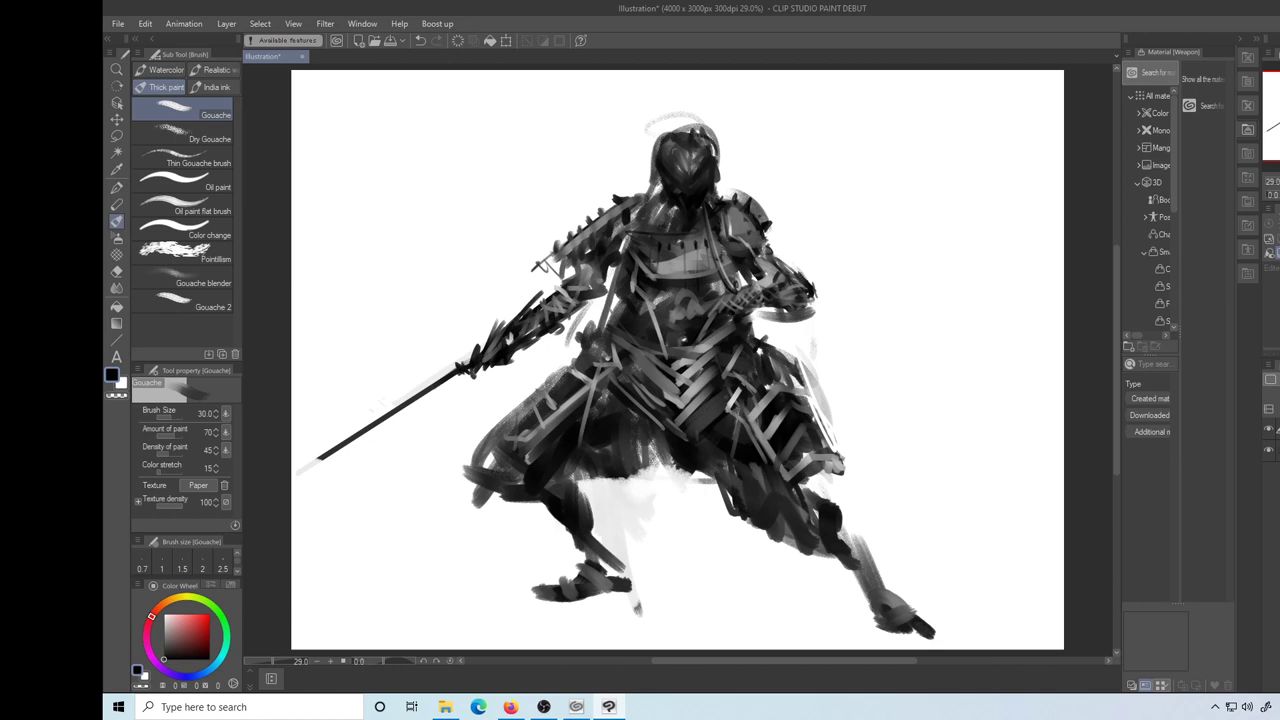
Sketch loose horizontal ground lines around both feet
{"action": "mouse_move", "coordinate": [636, 590]}
{"action": "left_mouse_down"}
{"action": "mouse_move", "coordinate": [584, 612]}
{"action": "mouse_move", "coordinate": [706, 584]}
{"action": "left_mouse_up"}
{"action": "left_click_drag", "start_coordinate": [521, 604], "coordinate": [380, 589]}
{"action": "left_click_drag", "start_coordinate": [791, 607], "coordinate": [857, 612]}
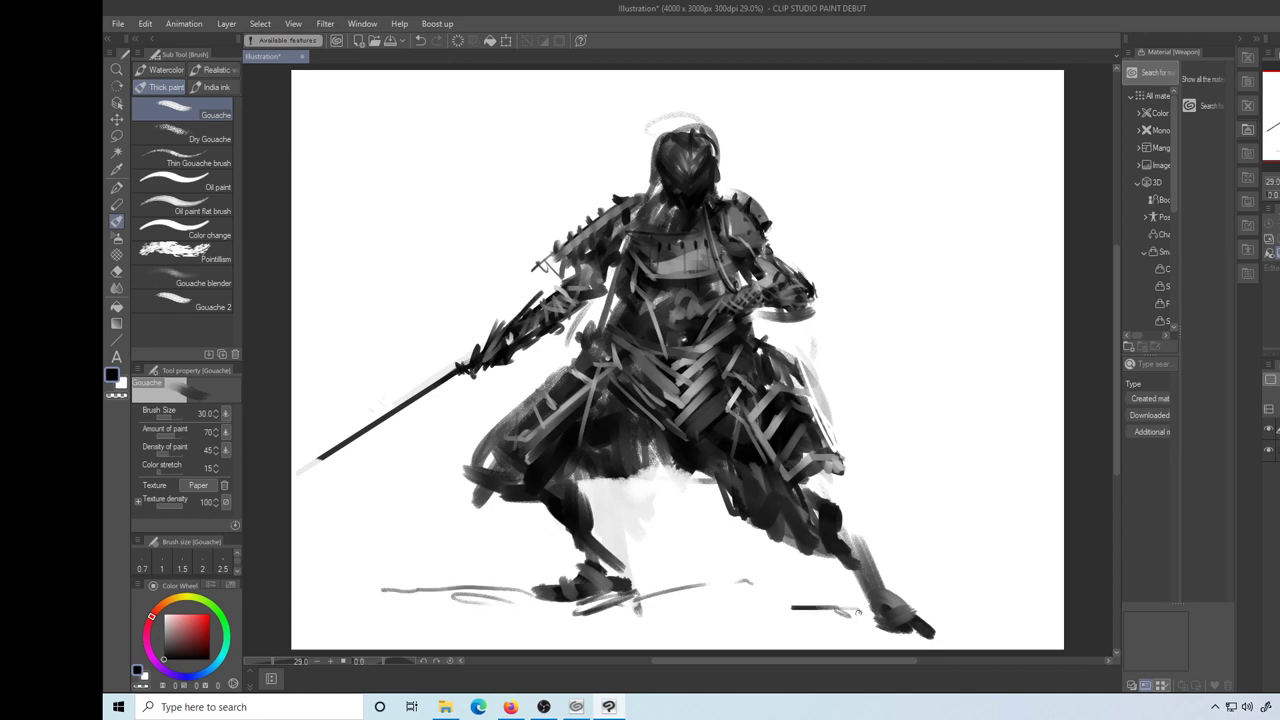
{"action": "mouse_move", "coordinate": [934, 610]}
{"action": "left_mouse_down"}
{"action": "mouse_move", "coordinate": [984, 592]}
{"action": "mouse_move", "coordinate": [982, 614]}
{"action": "left_mouse_up"}
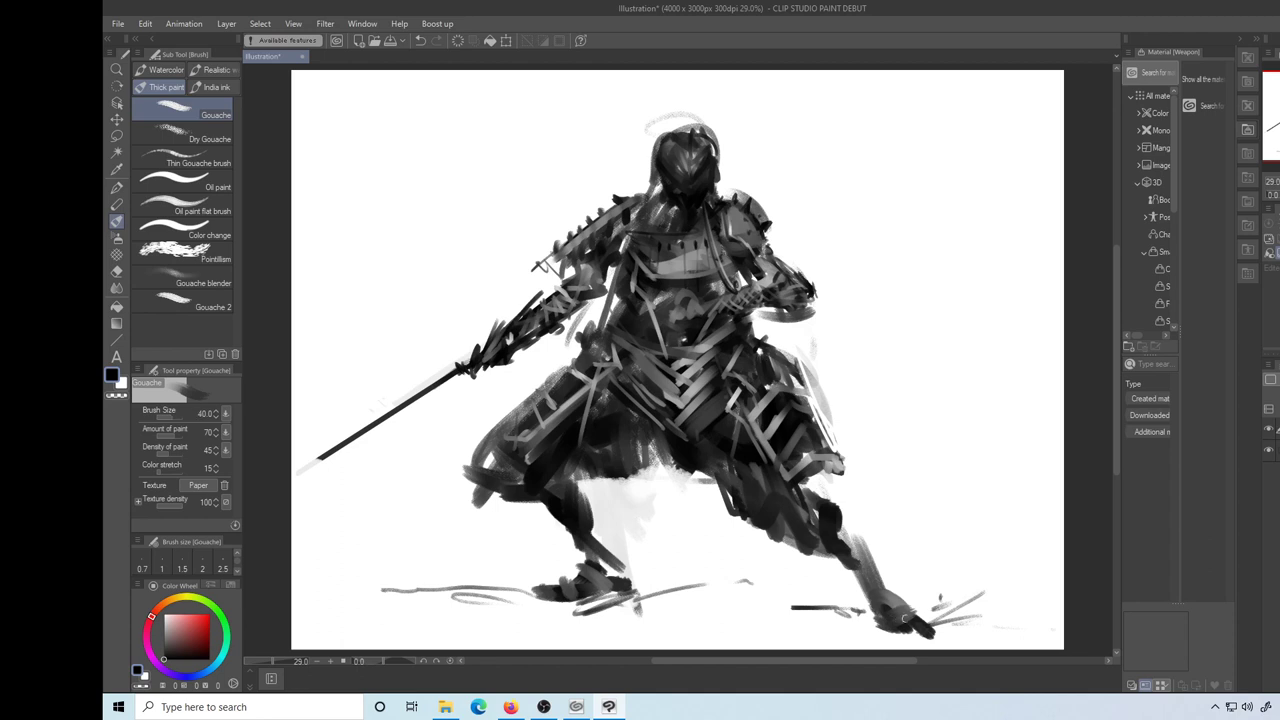
Brush broad grey ground shadows and tufts around both feet at brush size 200, undoing unwanted strokes
{"action": "key", "text": "bracketright"}
{"action": "key", "text": "bracketright"}
{"action": "key", "text": "bracketright"}
{"action": "key", "text": "bracketright"}
{"action": "key", "text": "bracketright"}
{"action": "key", "text": "bracketright"}
{"action": "key", "text": "bracketright"}
{"action": "key", "text": "bracketright"}
{"action": "key", "text": "bracketright"}
{"action": "left_click_drag", "start_coordinate": [930, 608], "coordinate": [952, 626]}
{"action": "mouse_move", "coordinate": [893, 592]}
{"action": "left_mouse_down"}
{"action": "mouse_move", "coordinate": [950, 622]}
{"action": "mouse_move", "coordinate": [1010, 558]}
{"action": "mouse_move", "coordinate": [965, 630]}
{"action": "mouse_move", "coordinate": [968, 603]}
{"action": "mouse_move", "coordinate": [992, 594]}
{"action": "left_mouse_up"}
{"action": "key", "text": "ctrl+z"}
{"action": "key", "text": "ctrl+z"}
{"action": "left_click_drag", "start_coordinate": [765, 590], "coordinate": [783, 611]}
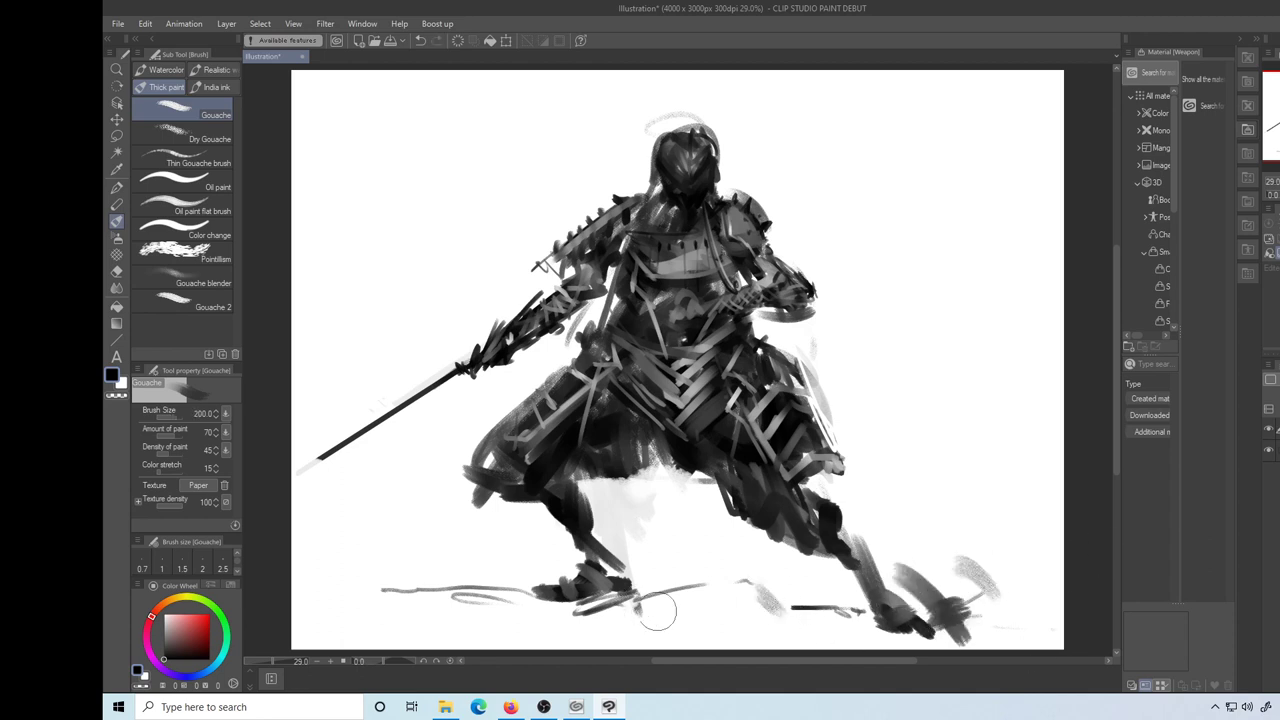
{"action": "left_click_drag", "start_coordinate": [568, 608], "coordinate": [683, 612]}
{"action": "left_click_drag", "start_coordinate": [462, 602], "coordinate": [518, 620]}
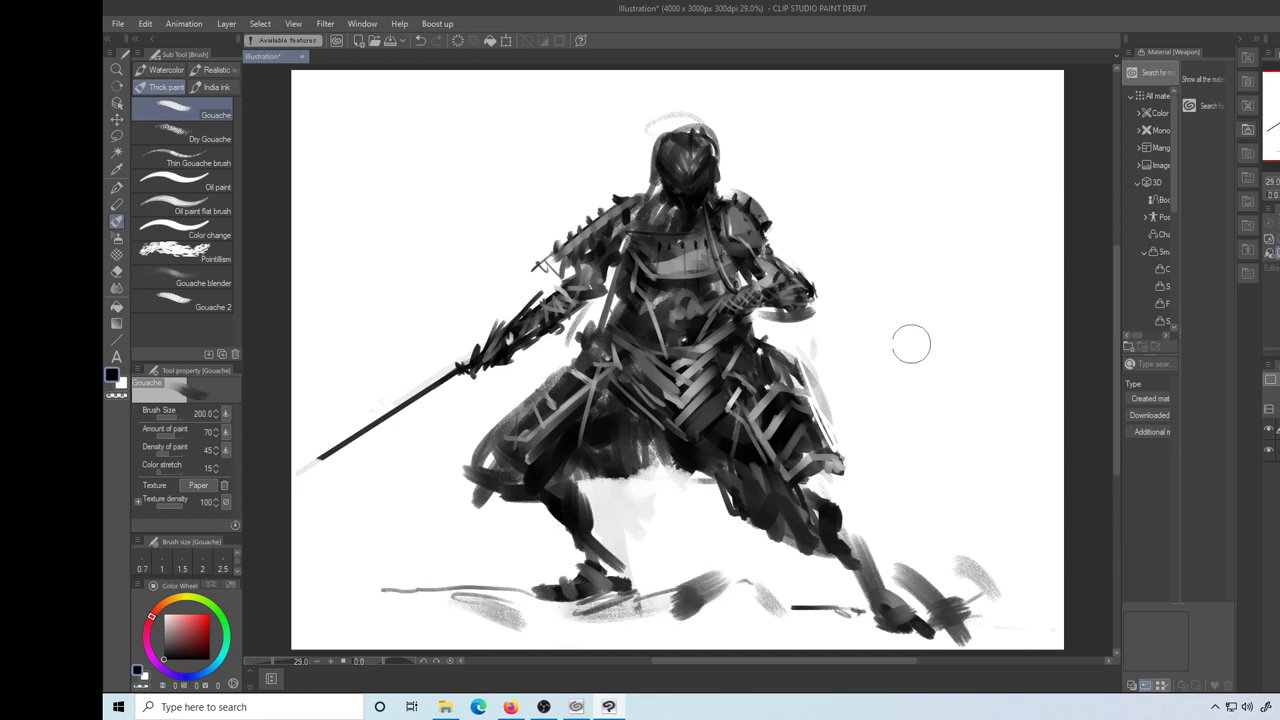
Brush lighter grey highlights onto the centre of the face mask at brush size 50
{"action": "left_click_drag", "start_coordinate": [768, 213], "coordinate": [765, 225]}
{"action": "key", "text": "bracketleft"}
{"action": "key", "text": "bracketleft"}
{"action": "key", "text": "bracketleft"}
{"action": "key", "text": "bracketleft"}
{"action": "key", "text": "bracketleft"}
{"action": "key", "text": "bracketleft"}
{"action": "key", "text": "bracketleft"}
{"action": "key", "text": "bracketleft"}
{"action": "scroll", "coordinate": [699, 173], "scroll_direction": "up", "scroll_amount": 1}
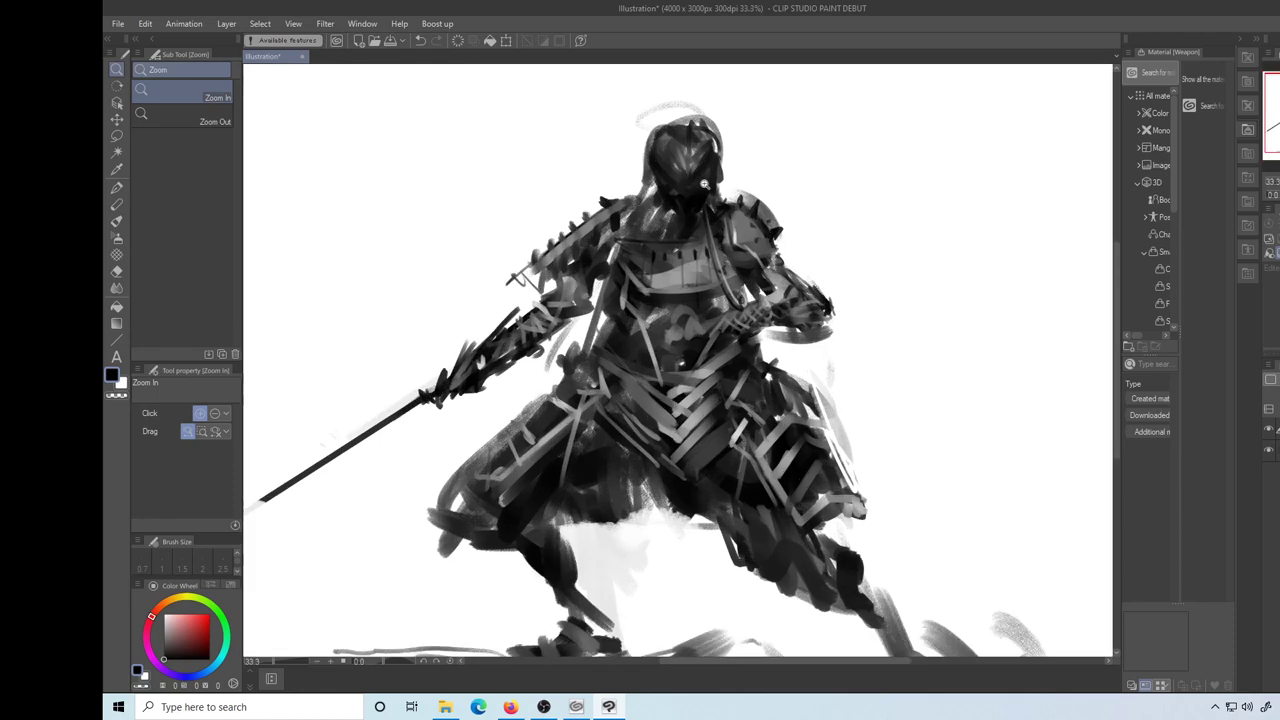
{"action": "key", "text": "x"}
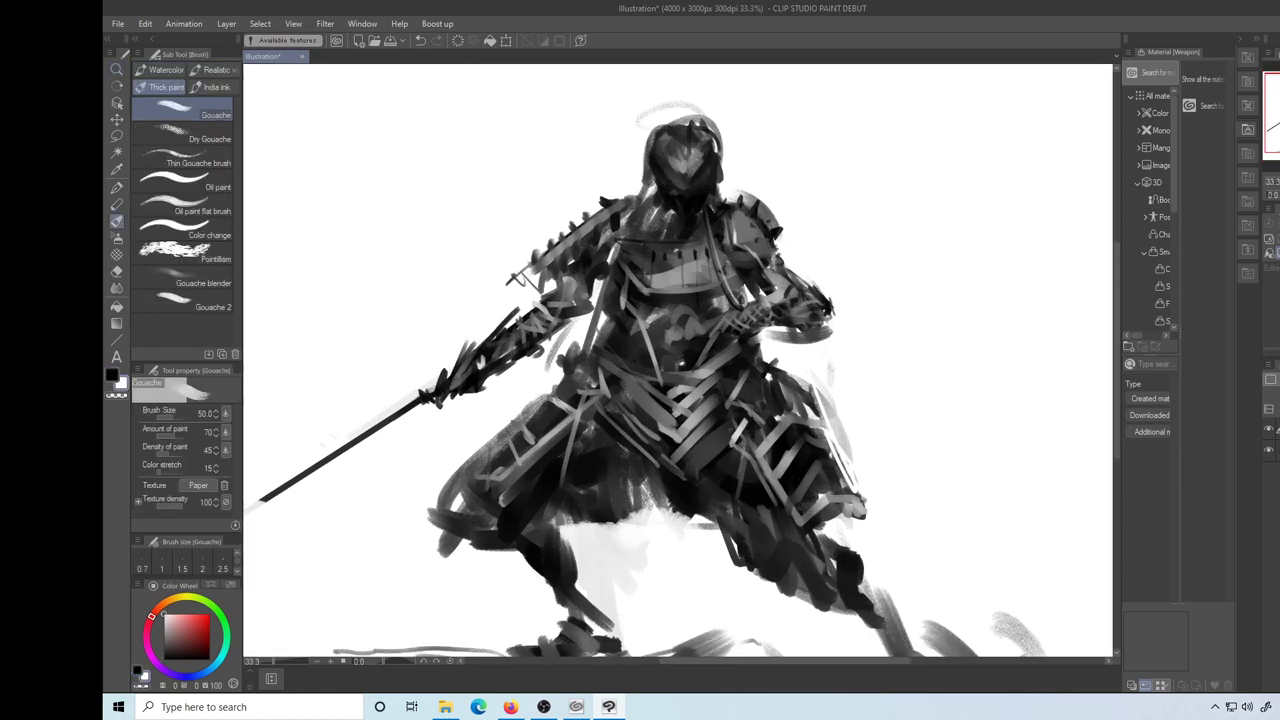
{"action": "key", "text": "x"}
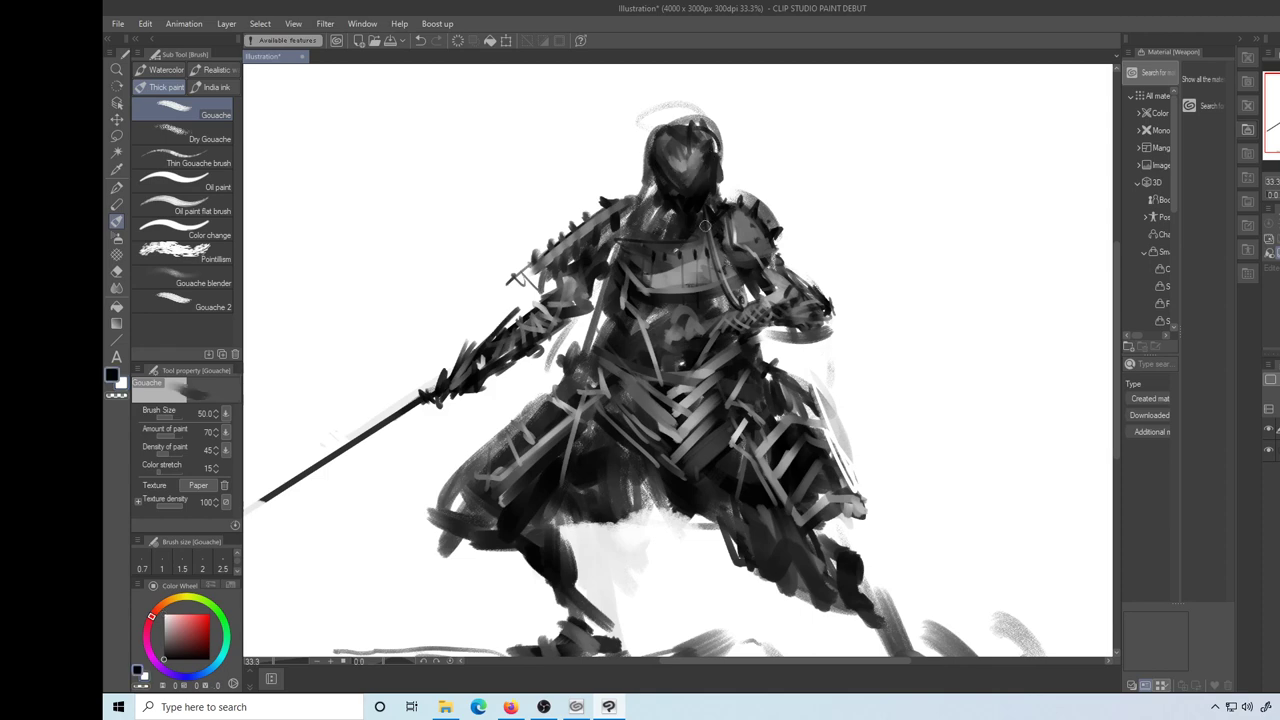
Paint a small light ornament with a dark centre in the middle of the mask at brush size 17, undoing misplaced strokes
{"action": "key", "text": "ctrl+space"}
{"action": "double_click", "coordinate": [695, 184]}
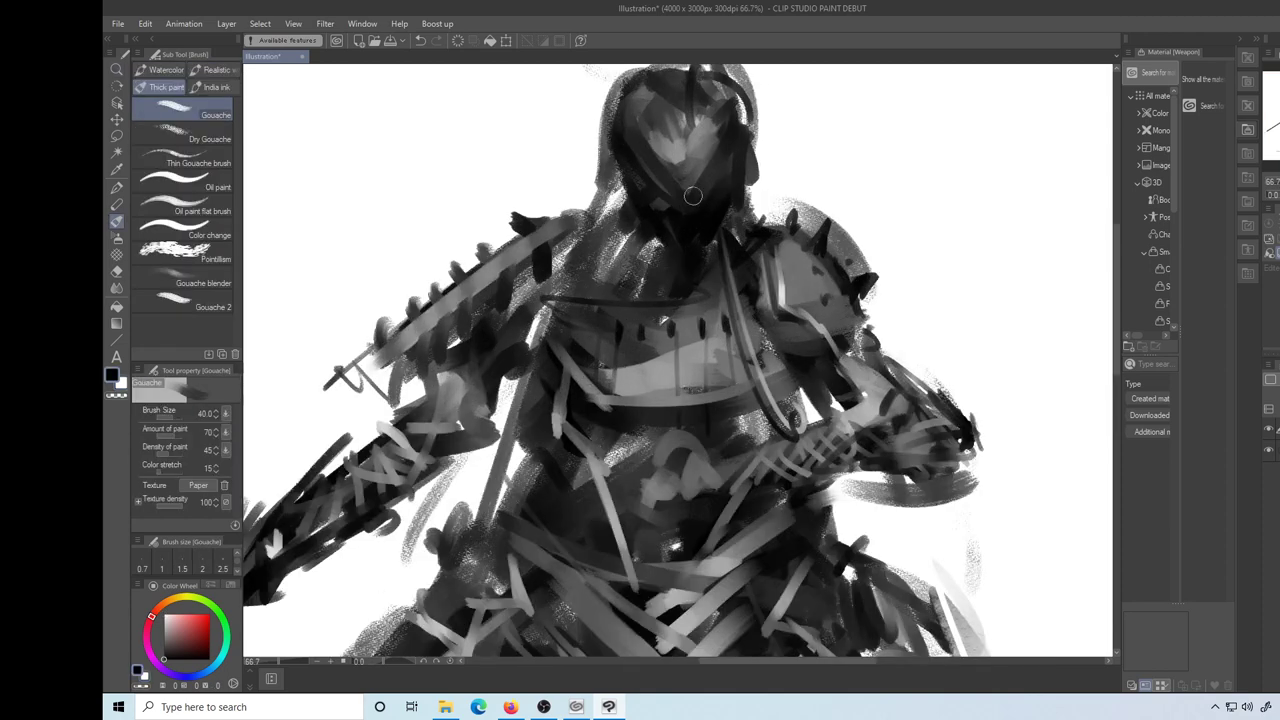
{"action": "key", "text": "bracketleft"}
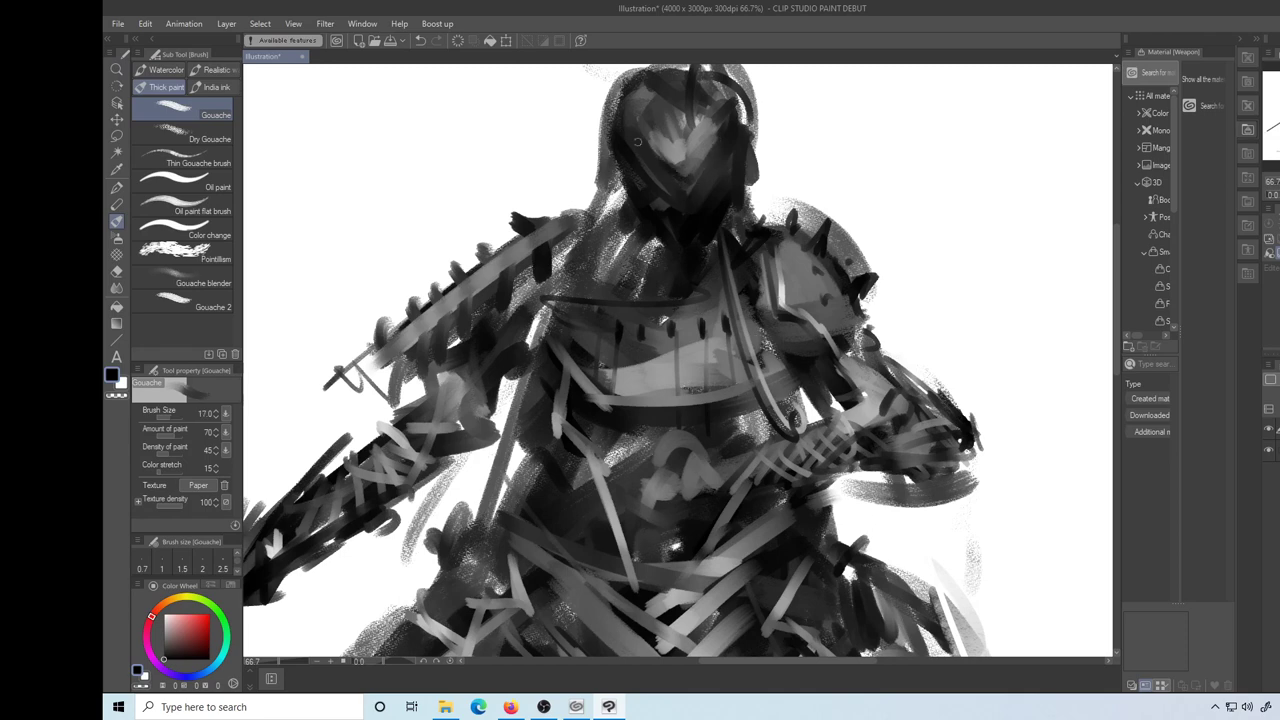
{"action": "key", "text": "x"}
{"action": "left_click_drag", "start_coordinate": [721, 153], "coordinate": [716, 214]}
{"action": "key", "text": "ctrl+z"}
{"action": "key", "text": "ctrl+z"}
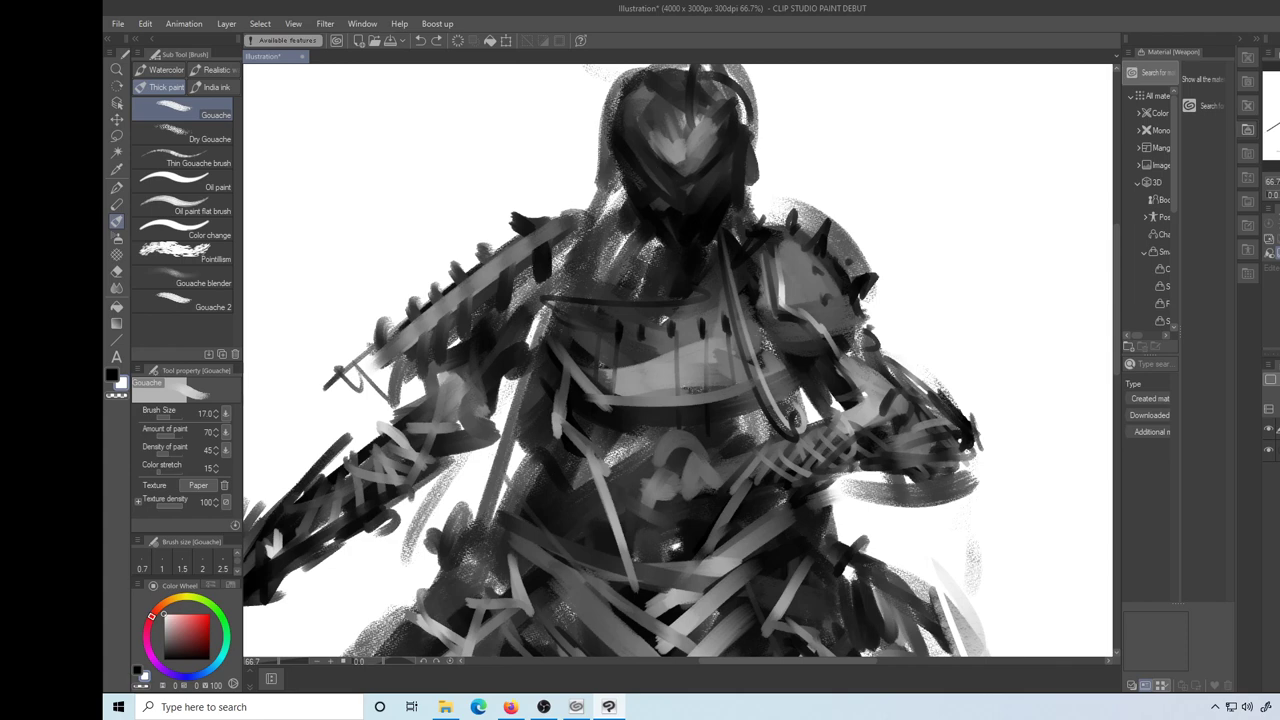
{"action": "left_click_drag", "start_coordinate": [669, 176], "coordinate": [672, 163]}
{"action": "key", "text": "x"}
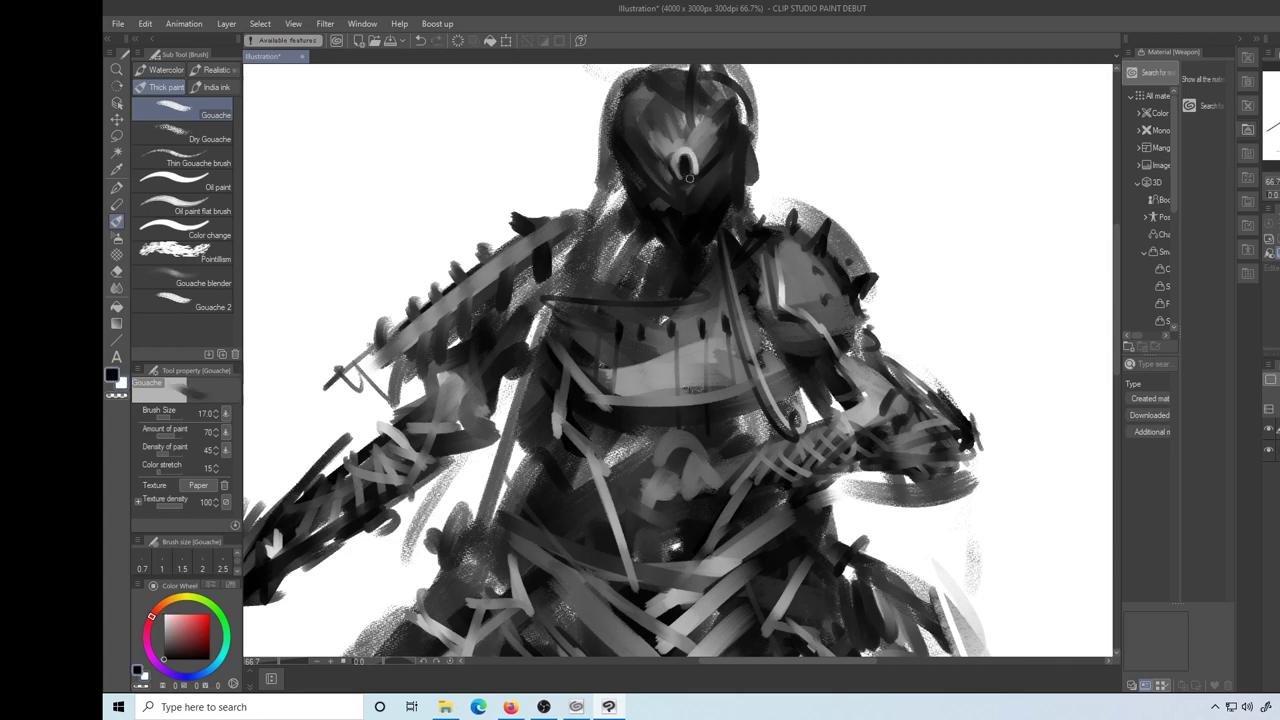
{"action": "key", "text": "x"}
{"action": "mouse_move", "coordinate": [675, 151]}
{"action": "left_mouse_down"}
{"action": "mouse_move", "coordinate": [685, 178]}
{"action": "mouse_move", "coordinate": [710, 133]}
{"action": "left_mouse_up"}
{"action": "key", "text": "x"}
{"action": "left_click", "coordinate": [724, 167], "text": "alt"}
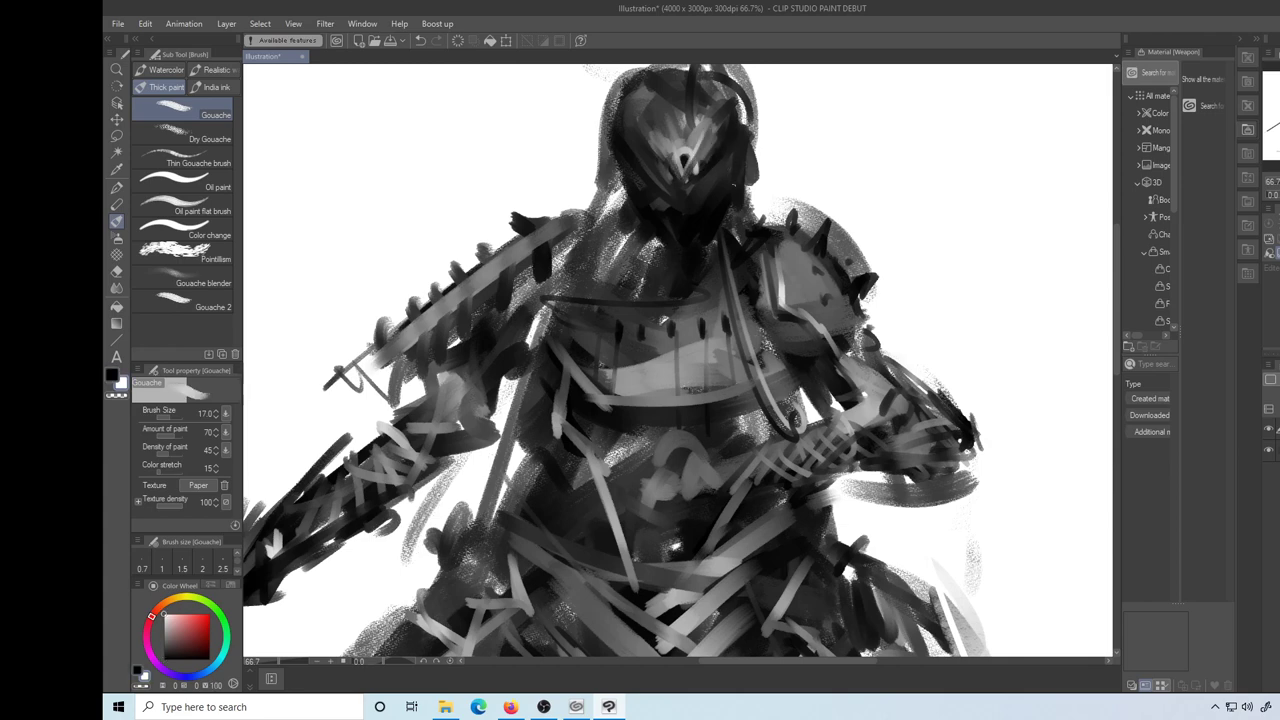
Paint dark strands hanging down both sides of the warrior's head
{"action": "left_click_drag", "start_coordinate": [734, 186], "coordinate": [751, 179]}
{"action": "left_click_drag", "start_coordinate": [738, 100], "coordinate": [777, 204]}
{"action": "left_click_drag", "start_coordinate": [750, 142], "coordinate": [750, 206]}
{"action": "left_click_drag", "start_coordinate": [776, 162], "coordinate": [752, 220]}
{"action": "mouse_move", "coordinate": [626, 112]}
{"action": "left_mouse_down"}
{"action": "mouse_move", "coordinate": [604, 209]}
{"action": "mouse_move", "coordinate": [615, 172]}
{"action": "mouse_move", "coordinate": [614, 196]}
{"action": "left_mouse_up"}
Paint curved light bands across the mask as a helmet brim and edge them with small ticks at brush size 10
{"action": "key", "text": "x"}
{"action": "mouse_move", "coordinate": [628, 147]}
{"action": "left_mouse_down"}
{"action": "mouse_move", "coordinate": [684, 177]}
{"action": "mouse_move", "coordinate": [711, 163]}
{"action": "mouse_move", "coordinate": [726, 126]}
{"action": "left_mouse_up"}
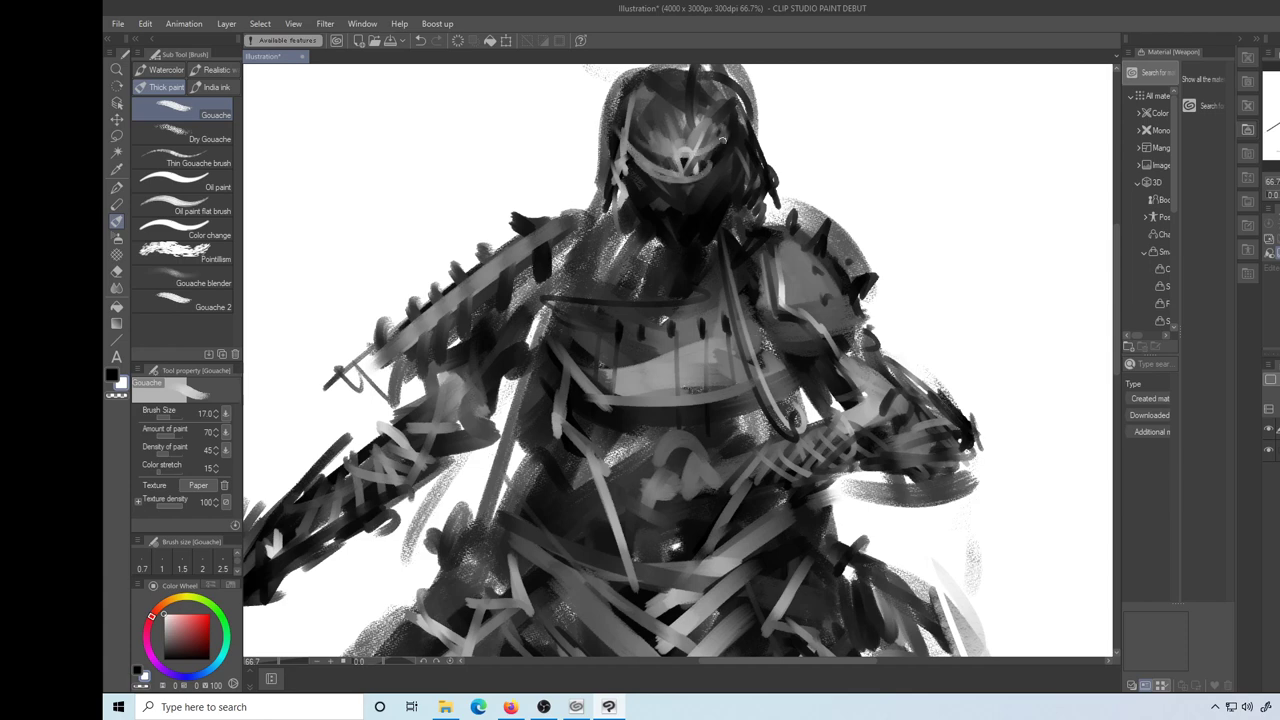
{"action": "key", "text": "x"}
{"action": "key", "text": "x"}
{"action": "mouse_move", "coordinate": [656, 176]}
{"action": "left_mouse_down"}
{"action": "mouse_move", "coordinate": [709, 177]}
{"action": "mouse_move", "coordinate": [734, 150]}
{"action": "left_mouse_up"}
{"action": "key", "text": "x"}
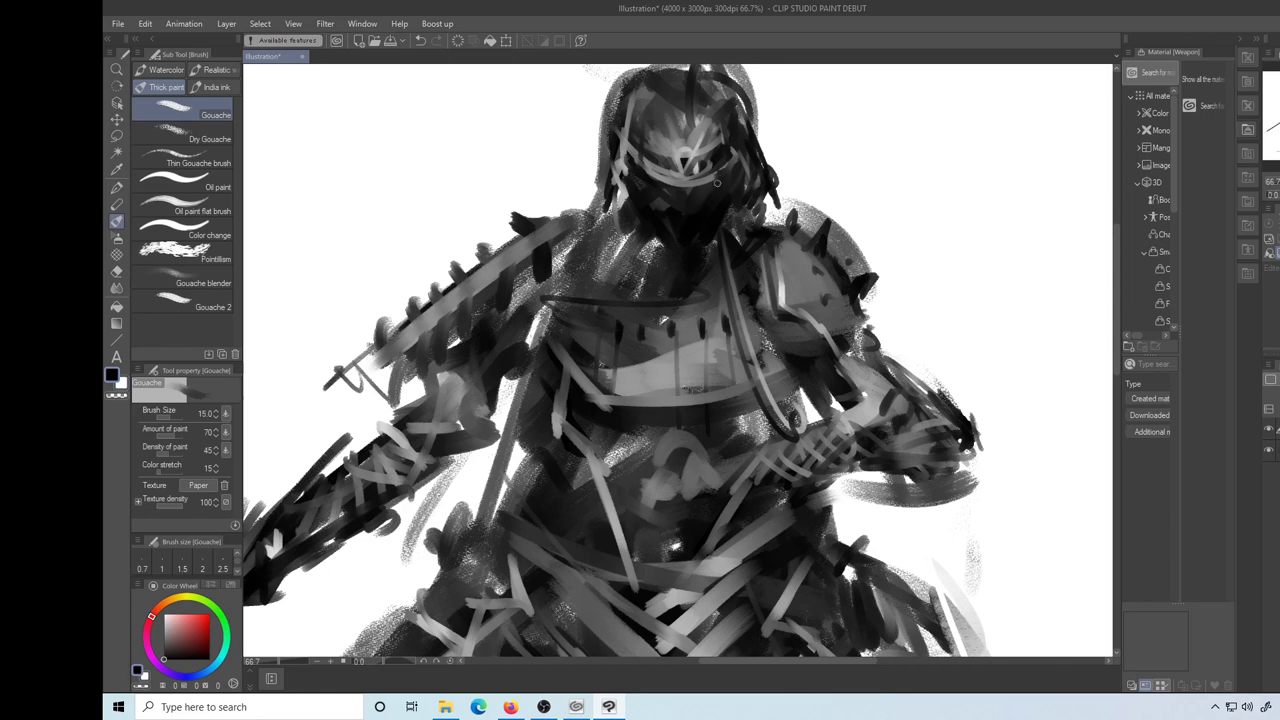
{"action": "left_click", "coordinate": [728, 170], "text": "alt"}
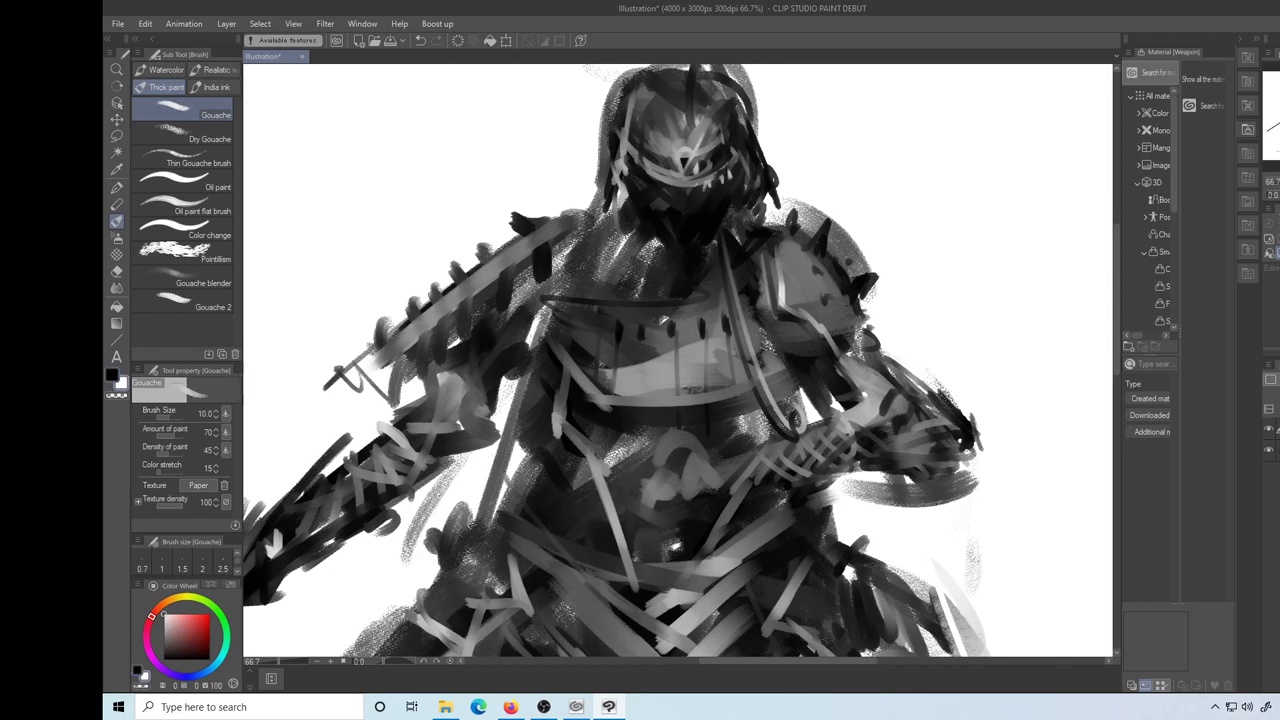
{"action": "left_click", "coordinate": [664, 204], "text": "alt"}
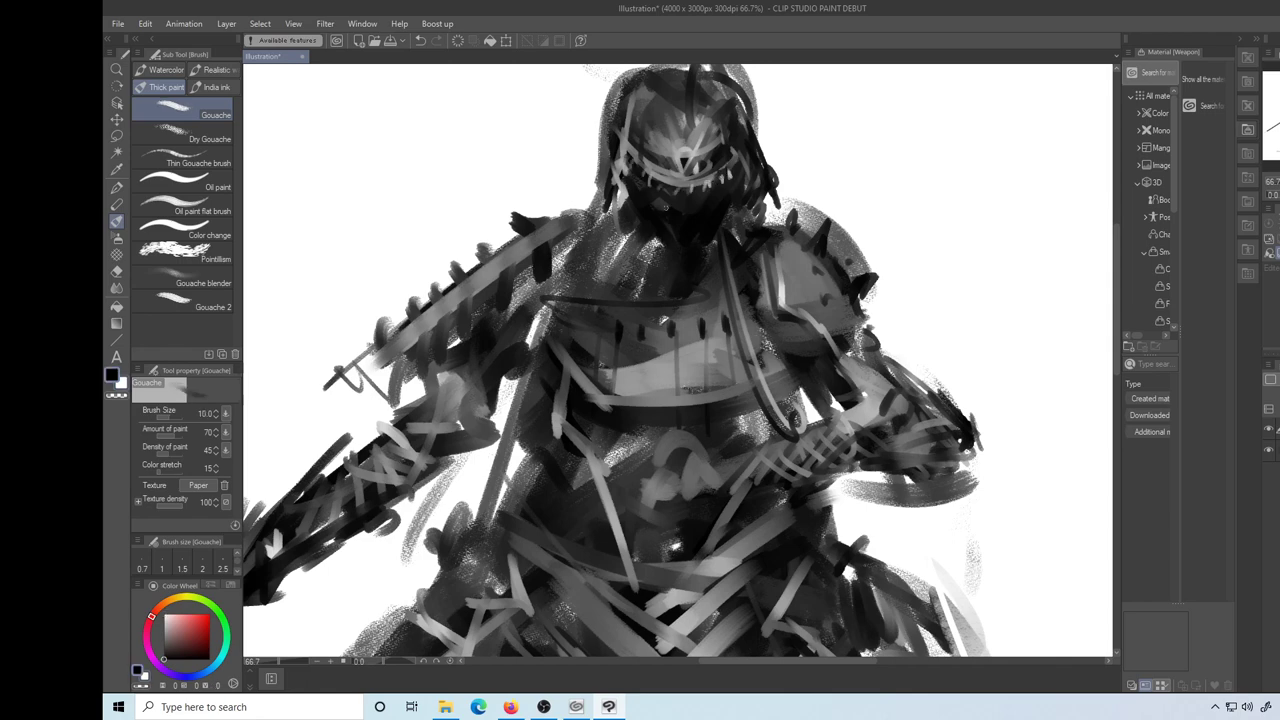
Build up the pointed lower half of the mask with light and dark angular strokes at brush size 20
{"action": "key", "text": "bracketright"}
{"action": "key", "text": "bracketright"}
{"action": "key", "text": "bracketright"}
{"action": "left_click", "coordinate": [648, 210], "text": "alt"}
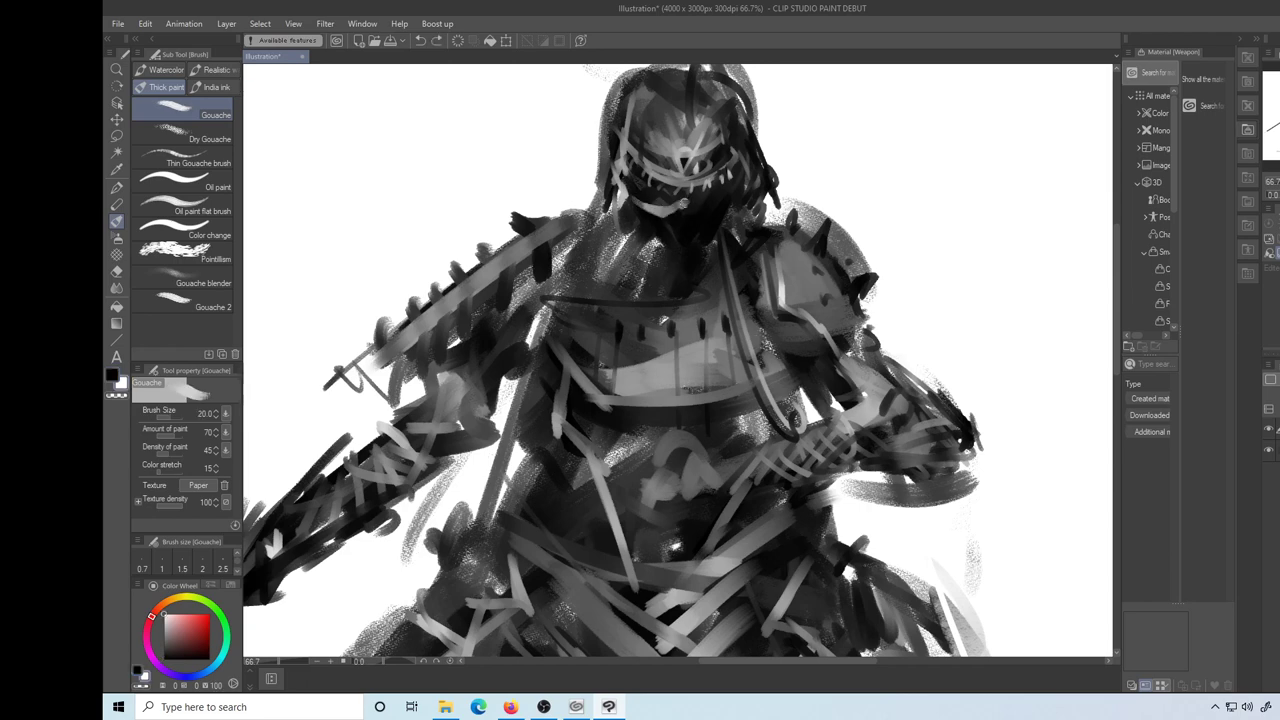
{"action": "mouse_move", "coordinate": [684, 204]}
{"action": "left_mouse_down"}
{"action": "mouse_move", "coordinate": [718, 208]}
{"action": "mouse_move", "coordinate": [737, 189]}
{"action": "mouse_move", "coordinate": [688, 232]}
{"action": "mouse_move", "coordinate": [692, 246]}
{"action": "left_mouse_up"}
{"action": "key", "text": "x"}
{"action": "mouse_move", "coordinate": [713, 213]}
{"action": "left_mouse_down"}
{"action": "mouse_move", "coordinate": [699, 241]}
{"action": "mouse_move", "coordinate": [680, 245]}
{"action": "mouse_move", "coordinate": [692, 257]}
{"action": "left_mouse_up"}
{"action": "left_click", "coordinate": [688, 240], "text": "alt"}
{"action": "left_click_drag", "start_coordinate": [670, 220], "coordinate": [684, 247]}
{"action": "mouse_move", "coordinate": [710, 218]}
{"action": "left_mouse_down"}
{"action": "mouse_move", "coordinate": [693, 263]}
{"action": "mouse_move", "coordinate": [724, 231]}
{"action": "left_mouse_up"}
Outline the cheek guards on both sides of the mask with light and dark strokes, undoing misplaced ones
{"action": "key", "text": "x"}
{"action": "key", "text": "x"}
{"action": "left_click_drag", "start_coordinate": [735, 150], "coordinate": [752, 225]}
{"action": "key", "text": "ctrl+z"}
{"action": "key", "text": "ctrl+z"}
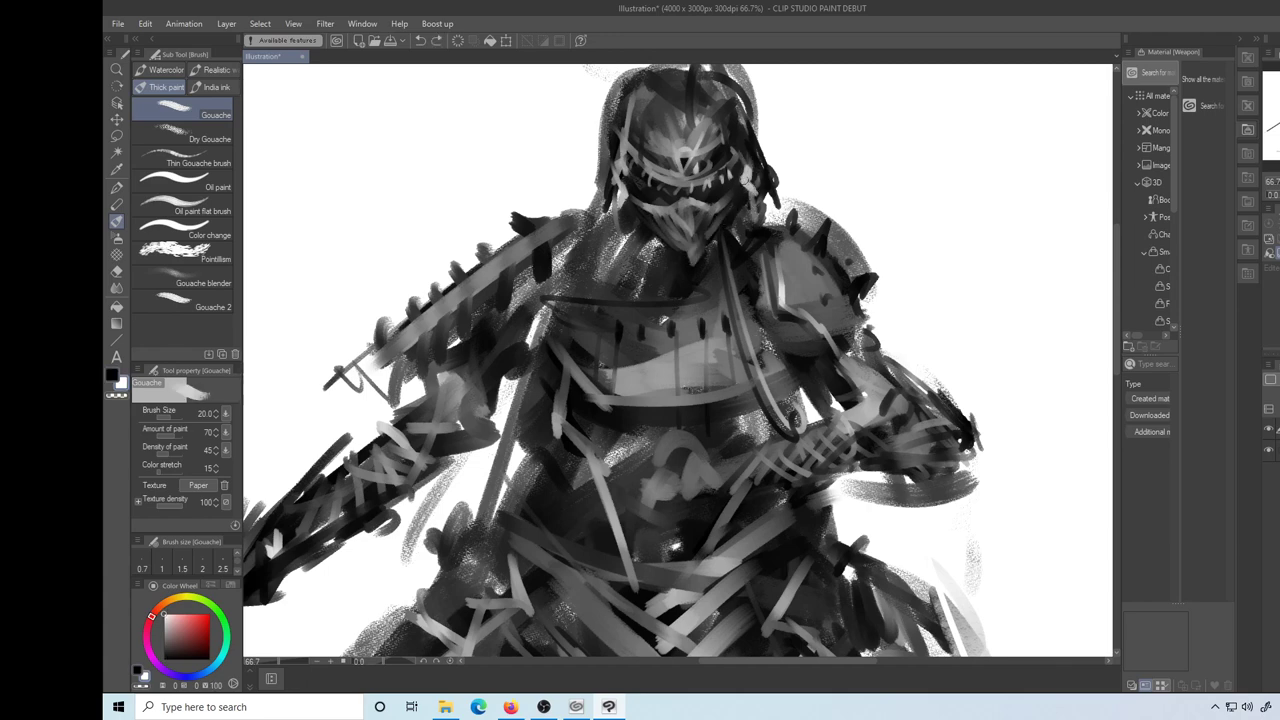
{"action": "key", "text": "x"}
{"action": "left_click_drag", "start_coordinate": [743, 163], "coordinate": [746, 190]}
{"action": "key", "text": "x"}
{"action": "mouse_move", "coordinate": [630, 190]}
{"action": "left_mouse_down"}
{"action": "mouse_move", "coordinate": [627, 221]}
{"action": "mouse_move", "coordinate": [677, 282]}
{"action": "left_mouse_up"}
{"action": "key", "text": "x"}
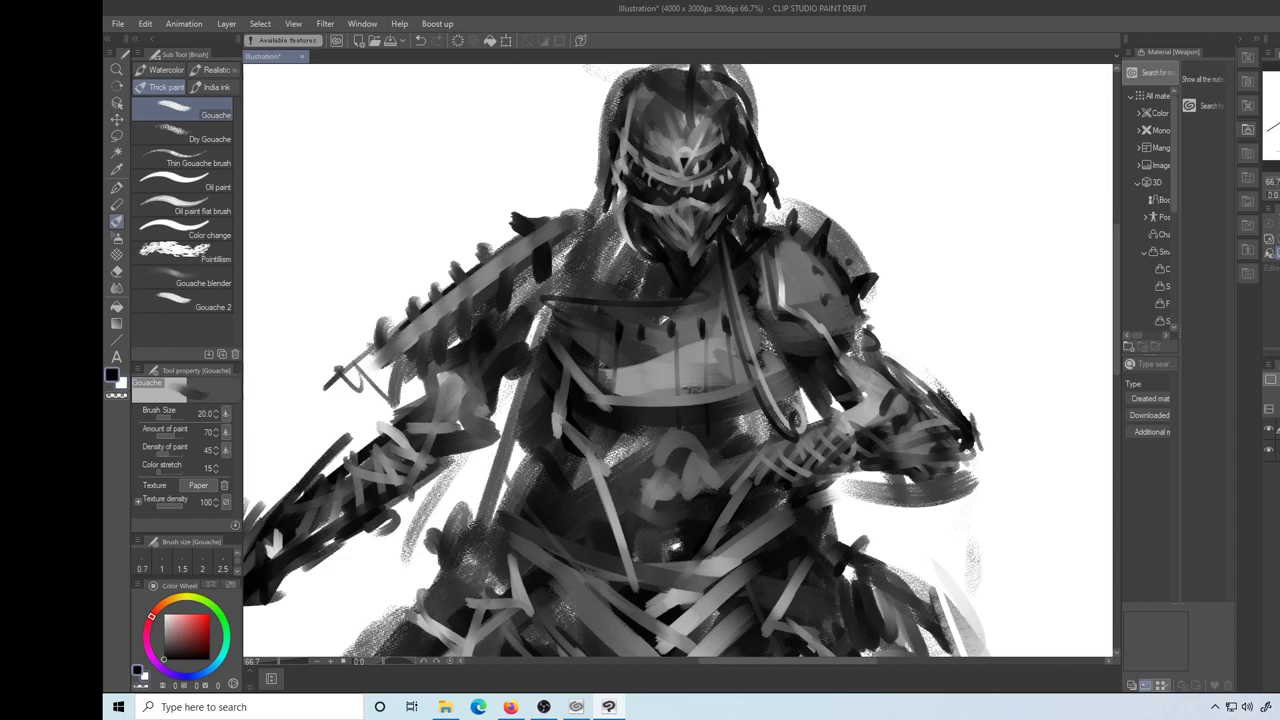
{"action": "left_click_drag", "start_coordinate": [741, 211], "coordinate": [729, 236]}
{"action": "key", "text": "x"}
{"action": "left_click_drag", "start_coordinate": [752, 195], "coordinate": [737, 238]}
Extend the helmet's side flaps outward toward both shoulders with alternating grey and dark strokes
{"action": "left_click_drag", "start_coordinate": [605, 163], "coordinate": [578, 194]}
{"action": "left_click_drag", "start_coordinate": [777, 194], "coordinate": [788, 222]}
{"action": "mouse_move", "coordinate": [768, 186]}
{"action": "left_mouse_down"}
{"action": "mouse_move", "coordinate": [780, 214]}
{"action": "mouse_move", "coordinate": [765, 228]}
{"action": "left_mouse_up"}
{"action": "key", "text": "x"}
{"action": "mouse_move", "coordinate": [768, 190]}
{"action": "left_mouse_down"}
{"action": "mouse_move", "coordinate": [776, 230]}
{"action": "mouse_move", "coordinate": [785, 224]}
{"action": "left_mouse_up"}
{"action": "left_click_drag", "start_coordinate": [762, 176], "coordinate": [790, 208]}
{"action": "left_click_drag", "start_coordinate": [760, 156], "coordinate": [776, 178]}
{"action": "key", "text": "x"}
{"action": "left_click_drag", "start_coordinate": [754, 132], "coordinate": [787, 185]}
{"action": "key", "text": "x"}
{"action": "key", "text": "ctrl+z"}
{"action": "left_click_drag", "start_coordinate": [755, 136], "coordinate": [788, 196]}
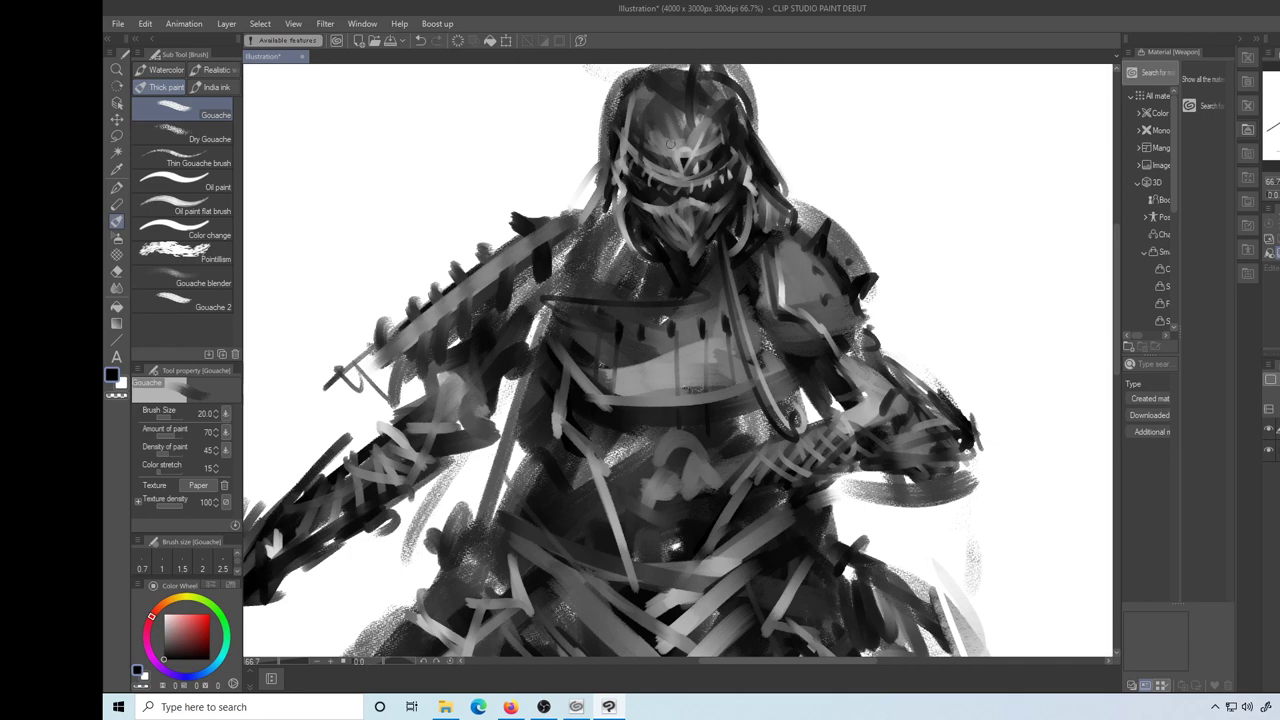
Draw thin light lines curving up the helmet's forehead at brush size 12, undoing a stray stroke
{"action": "key", "text": "bracketleft"}
{"action": "key", "text": "bracketleft"}
{"action": "key", "text": "bracketleft"}
{"action": "key", "text": "x"}
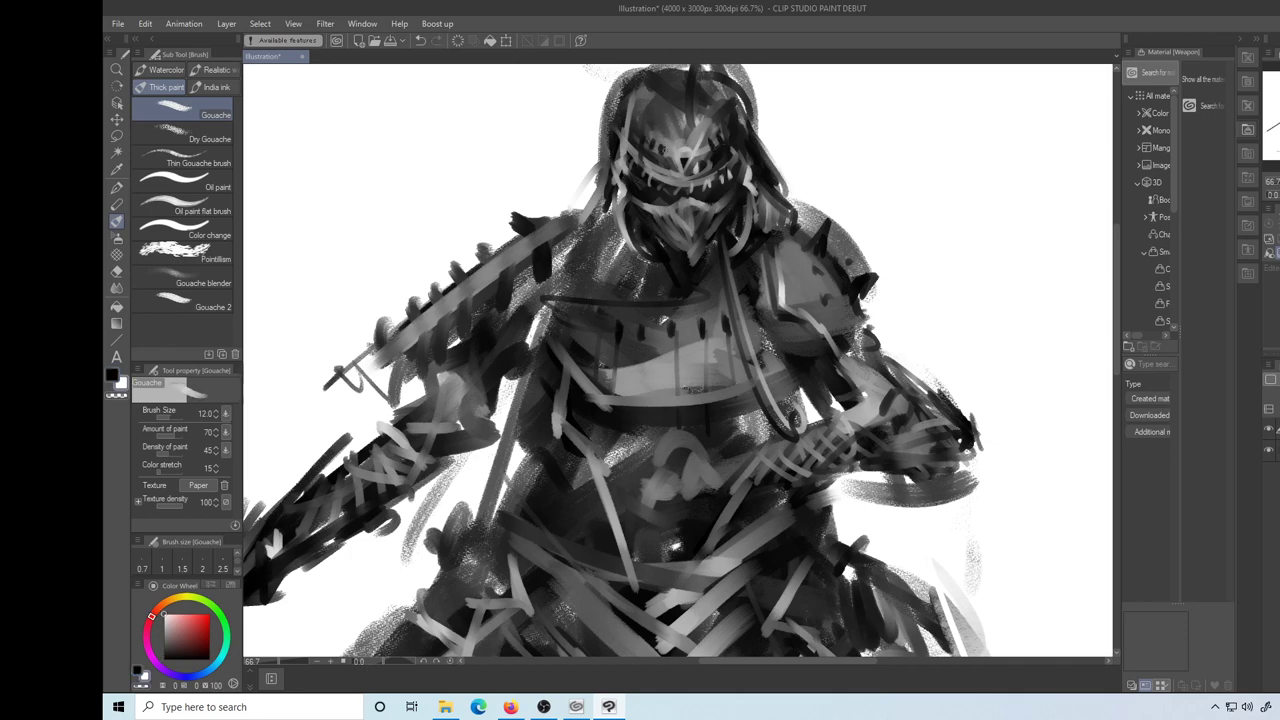
{"action": "left_click_drag", "start_coordinate": [704, 146], "coordinate": [714, 68]}
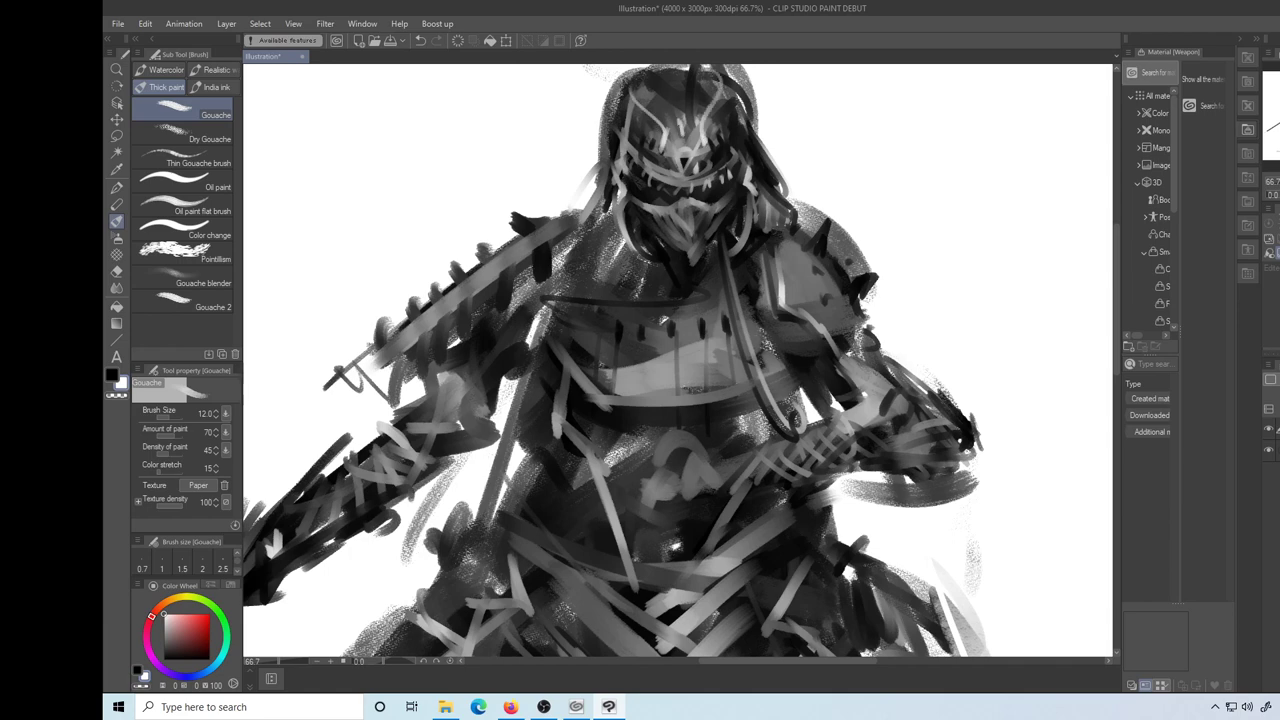
{"action": "mouse_move", "coordinate": [682, 136]}
{"action": "left_mouse_down"}
{"action": "mouse_move", "coordinate": [676, 67]}
{"action": "mouse_move", "coordinate": [756, 155]}
{"action": "left_mouse_up"}
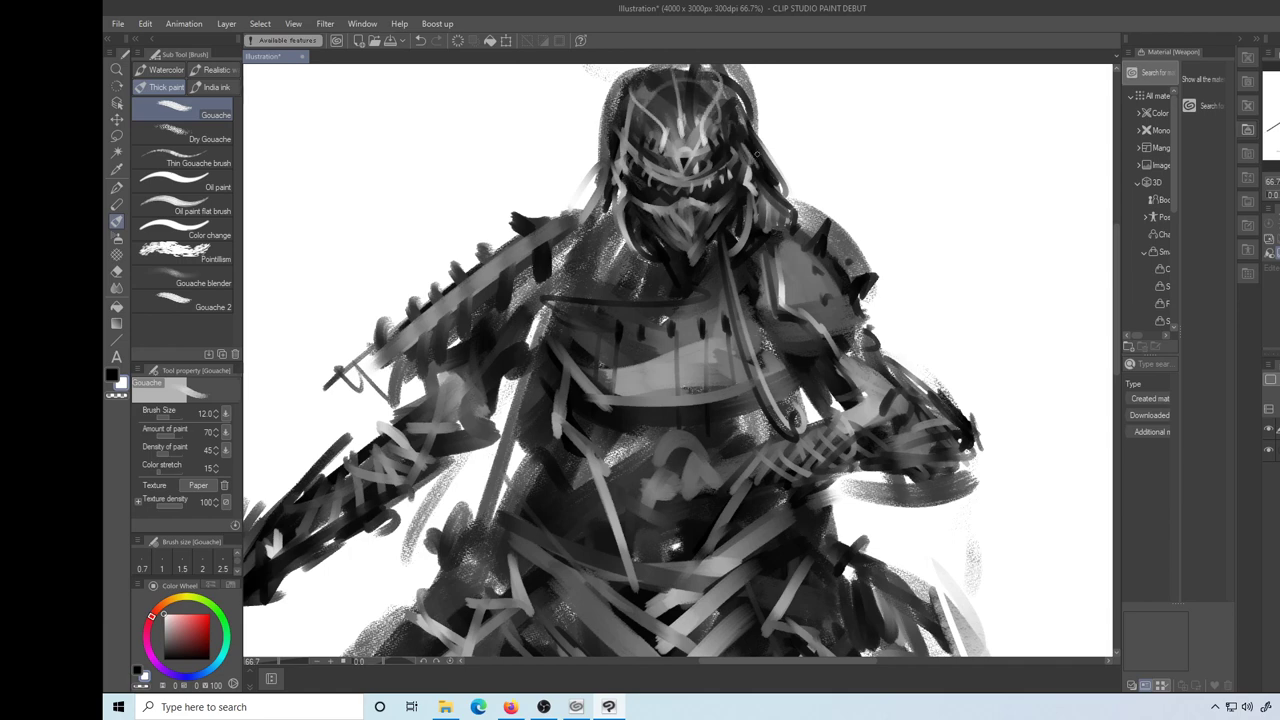
{"action": "key", "text": "ctrl+z"}
Shape the mask's nose and mouth with small light and dark strokes, undoing a misplaced stroke
{"action": "left_click_drag", "start_coordinate": [667, 202], "coordinate": [636, 178]}
{"action": "key", "text": "ctrl+z"}
{"action": "key", "text": "x"}
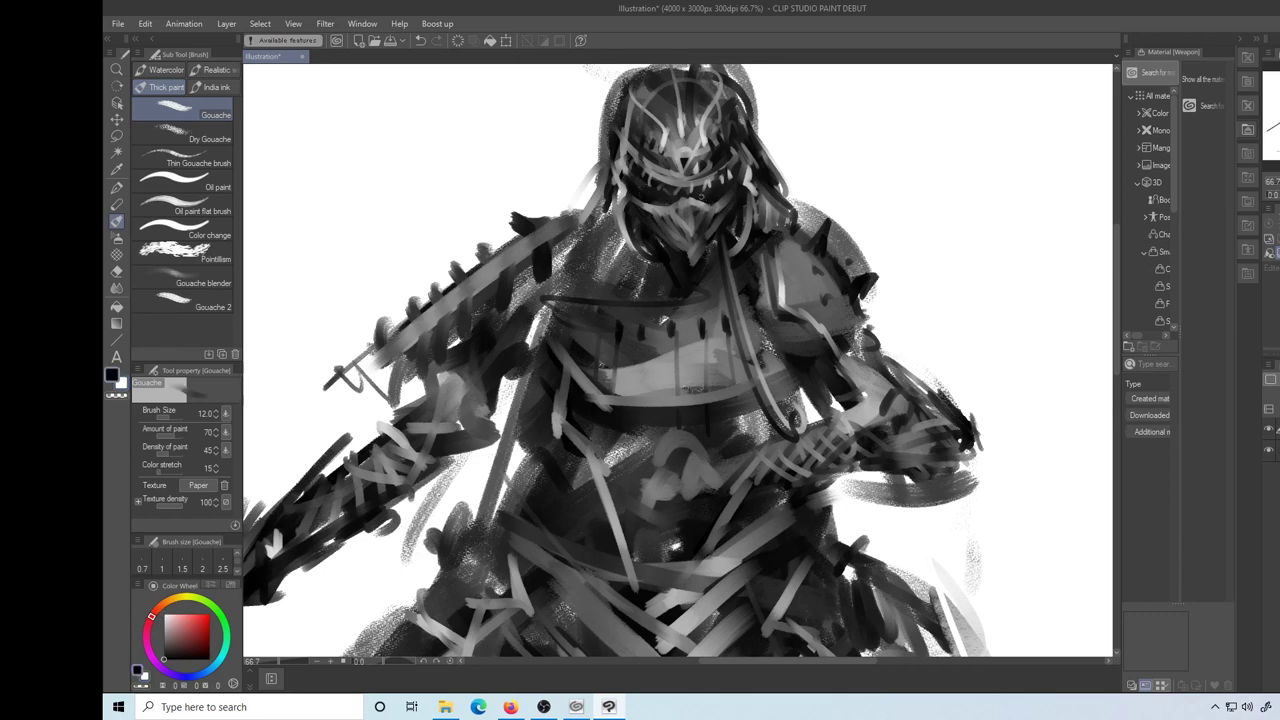
{"action": "key", "text": "x"}
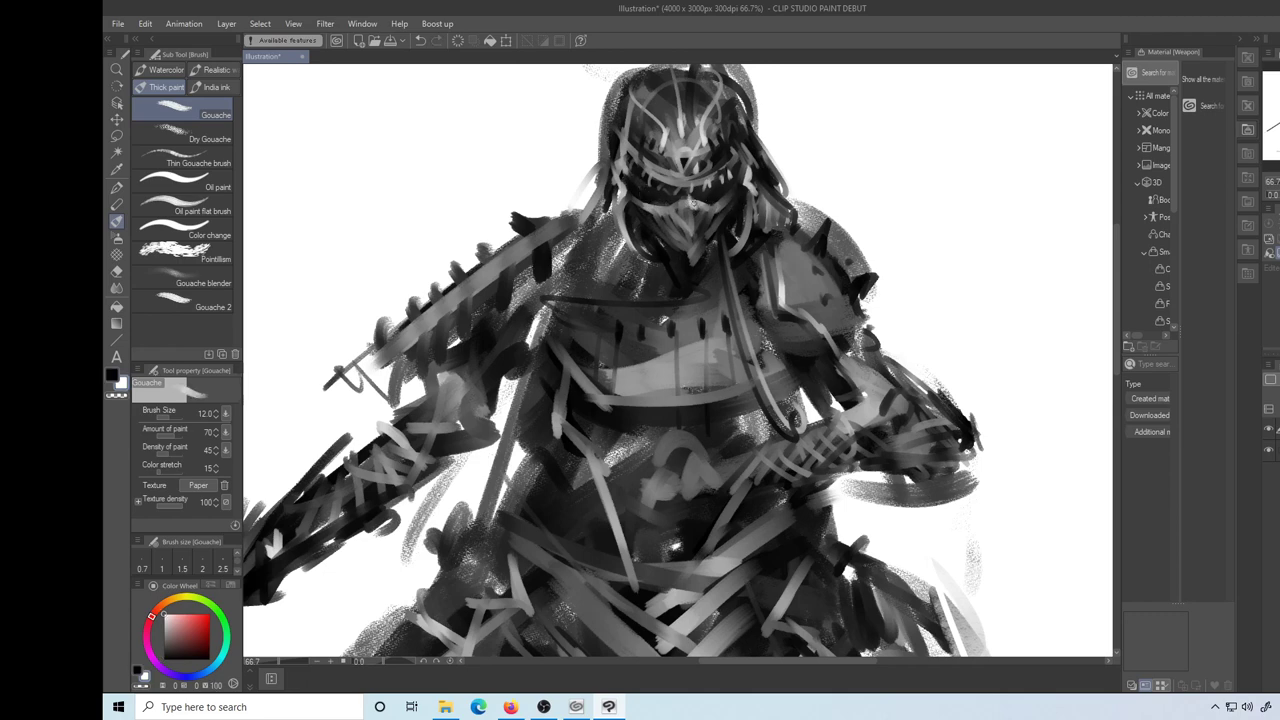
{"action": "key", "text": "x"}
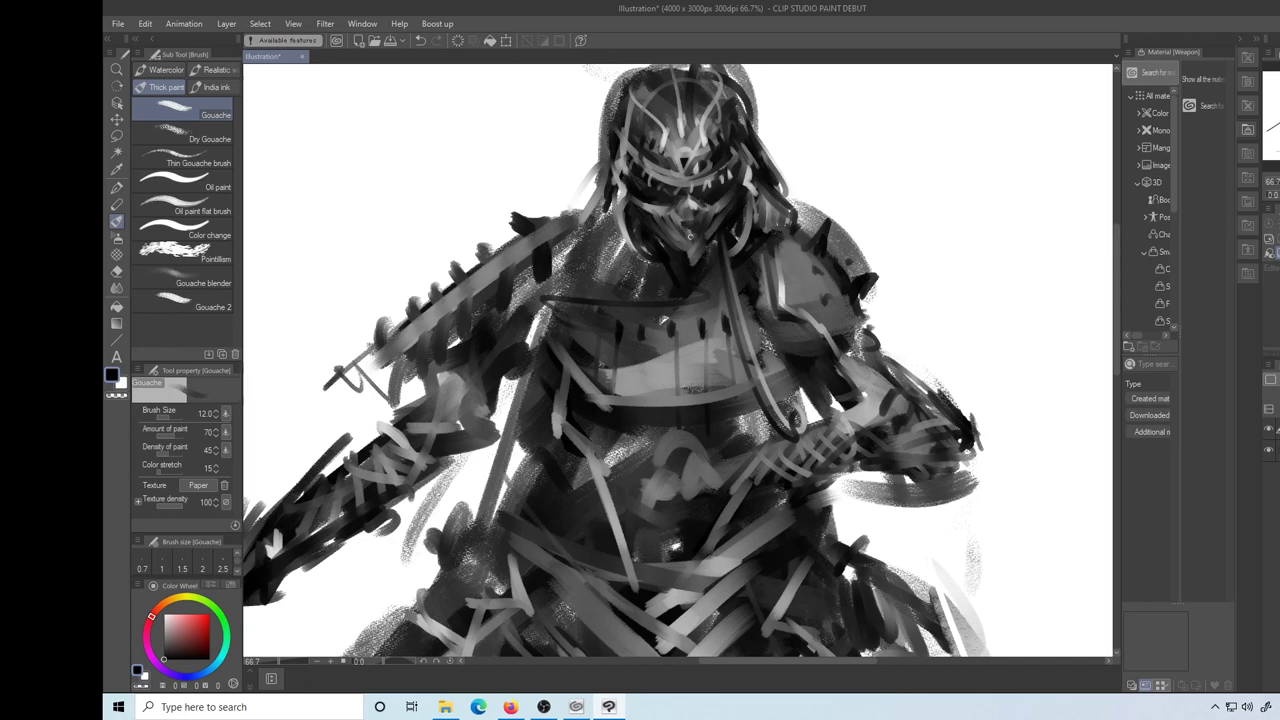
{"action": "mouse_move", "coordinate": [668, 239]}
{"action": "left_mouse_down"}
{"action": "mouse_move", "coordinate": [720, 244]}
{"action": "mouse_move", "coordinate": [709, 241]}
{"action": "left_mouse_up"}
{"action": "key", "text": "x"}
{"action": "key", "text": "x"}
{"action": "key", "text": "x"}
{"action": "key", "text": "x"}
{"action": "key", "text": "x"}
Round off the mask's chin and jaw with thin light and dark outlines, undoing misplaced strokes
{"action": "left_click_drag", "start_coordinate": [683, 251], "coordinate": [730, 250]}
{"action": "key", "text": "x"}
{"action": "key", "text": "x"}
{"action": "key", "text": "ctrl+z"}
{"action": "left_click_drag", "start_coordinate": [646, 242], "coordinate": [672, 266]}
{"action": "mouse_move", "coordinate": [668, 262]}
{"action": "left_mouse_down"}
{"action": "mouse_move", "coordinate": [684, 272]}
{"action": "mouse_move", "coordinate": [725, 232]}
{"action": "mouse_move", "coordinate": [700, 277]}
{"action": "left_mouse_up"}
{"action": "key", "text": "ctrl+z"}
{"action": "left_click_drag", "start_coordinate": [678, 270], "coordinate": [709, 268]}
{"action": "key", "text": "x"}
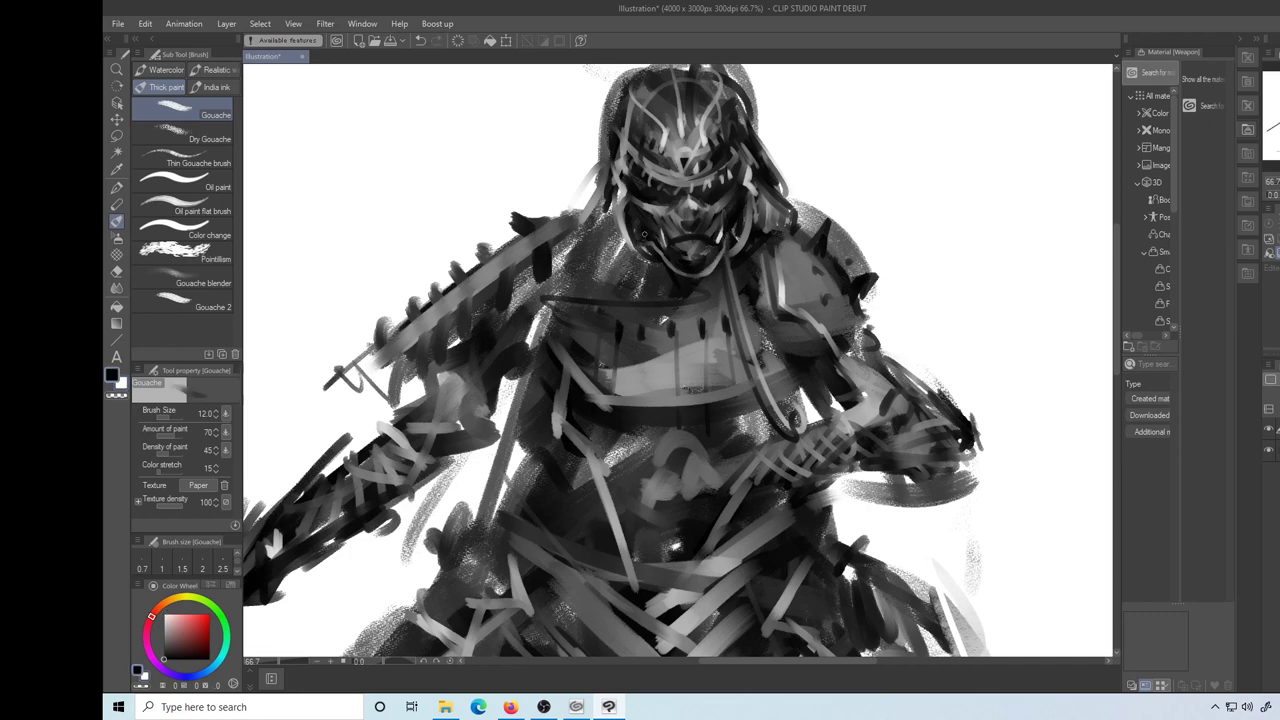
{"action": "key", "text": "x"}
{"action": "left_click_drag", "start_coordinate": [740, 178], "coordinate": [734, 242]}
{"action": "key", "text": "x"}
Add short dark spikes along both side flaps of the helmet and a dark arc over its crown
{"action": "left_click_drag", "start_coordinate": [804, 194], "coordinate": [804, 216]}
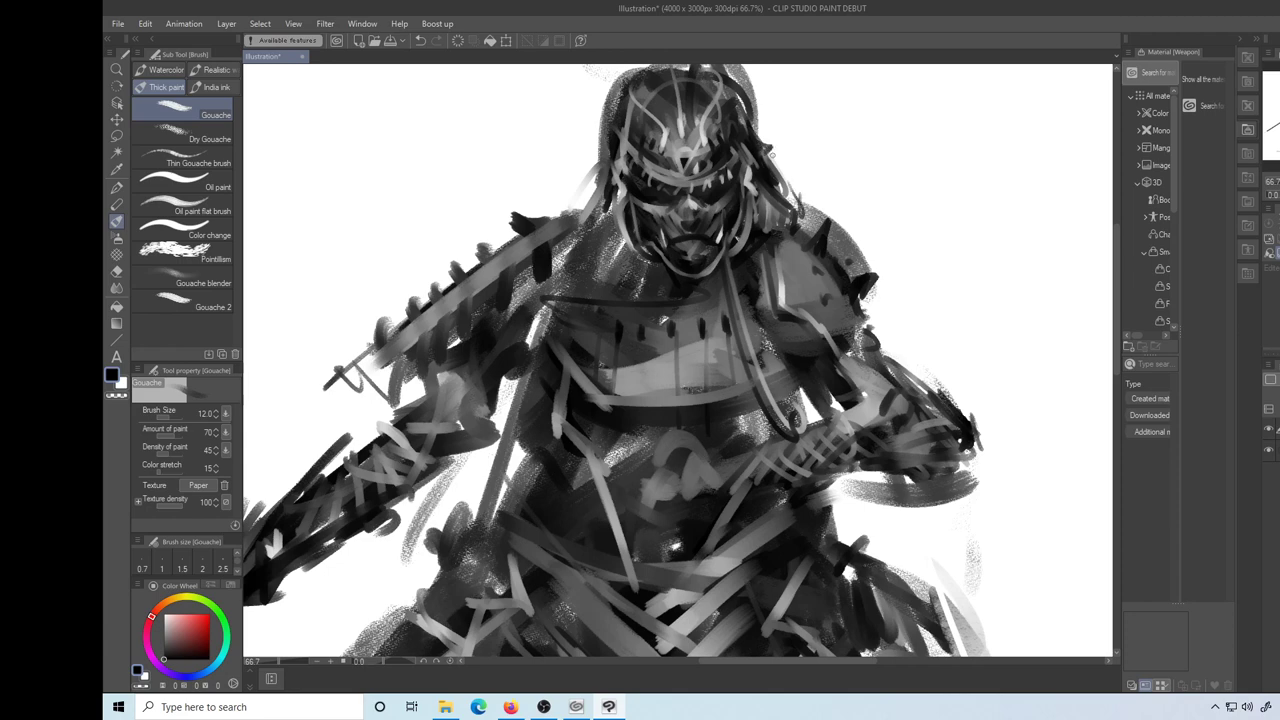
{"action": "left_click_drag", "start_coordinate": [776, 170], "coordinate": [790, 188]}
{"action": "key", "text": "x"}
{"action": "mouse_move", "coordinate": [604, 168]}
{"action": "left_mouse_down"}
{"action": "mouse_move", "coordinate": [594, 194]}
{"action": "mouse_move", "coordinate": [606, 222]}
{"action": "left_mouse_up"}
{"action": "key", "text": "x"}
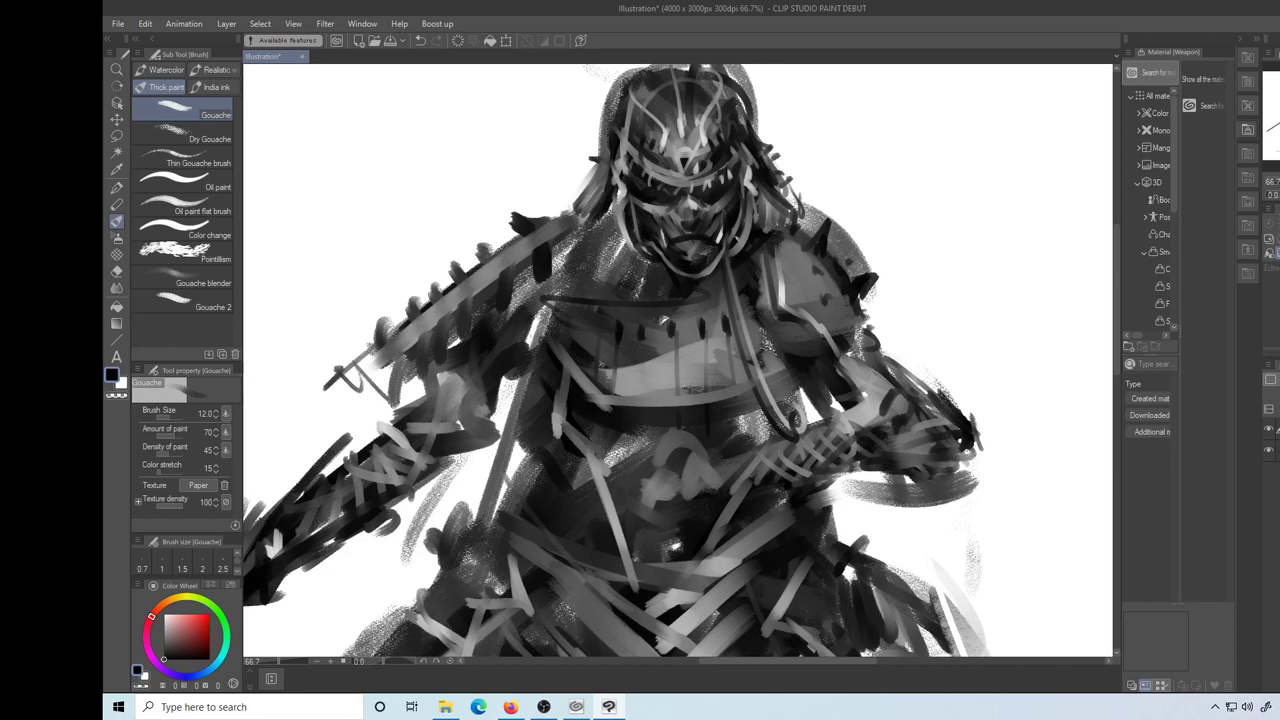
{"action": "left_click_drag", "start_coordinate": [774, 184], "coordinate": [790, 194]}
{"action": "left_click_drag", "start_coordinate": [702, 193], "coordinate": [707, 253]}
{"action": "left_click_drag", "start_coordinate": [610, 170], "coordinate": [736, 128]}
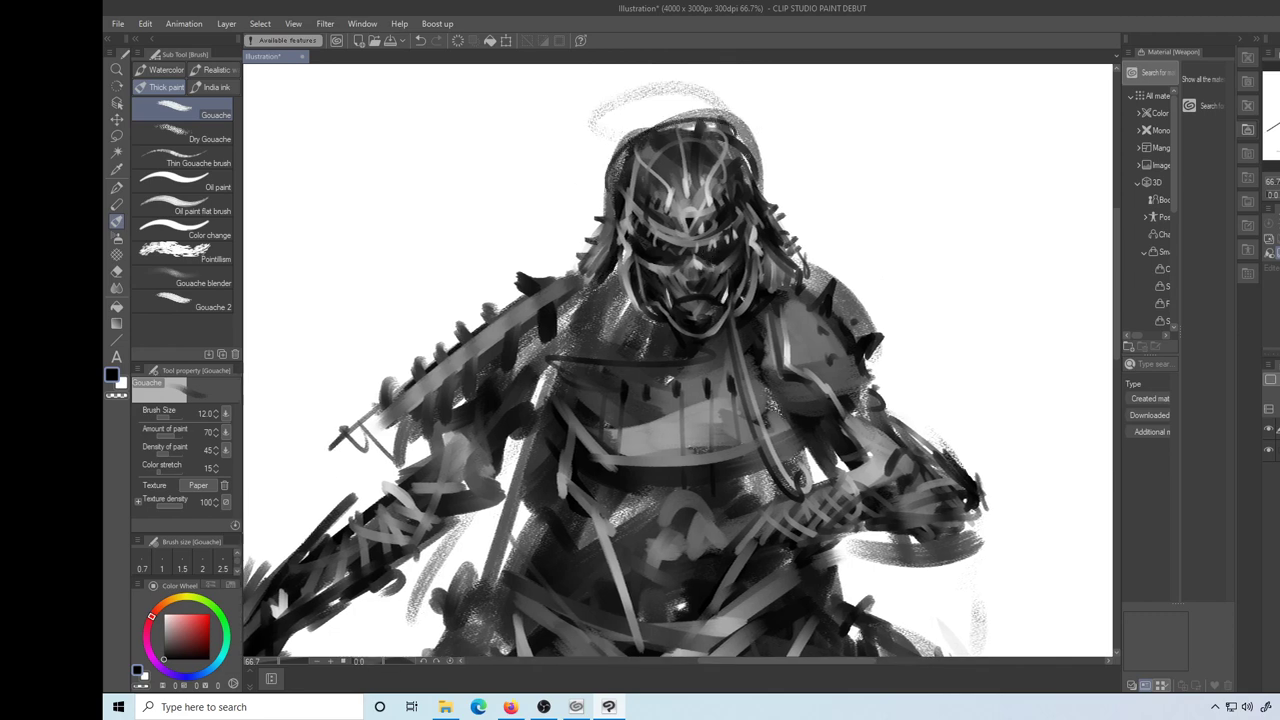
Set the Gouache brush size to 40
{"action": "key", "text": "bracketright"}
{"action": "key", "text": "bracketright"}
{"action": "key", "text": "bracketright"}
{"action": "key", "text": "bracketright"}
{"action": "key", "text": "bracketright"}
{"action": "key", "text": "bracketright"}
Try several dark horn and crest shapes sweeping up from the helmet's brow, undoing each one
{"action": "mouse_move", "coordinate": [732, 172]}
{"action": "left_mouse_down"}
{"action": "mouse_move", "coordinate": [745, 143]}
{"action": "mouse_move", "coordinate": [799, 114]}
{"action": "left_mouse_up"}
{"action": "mouse_move", "coordinate": [782, 130]}
{"action": "left_mouse_down"}
{"action": "mouse_move", "coordinate": [930, 116]}
{"action": "mouse_move", "coordinate": [936, 73]}
{"action": "left_mouse_up"}
{"action": "key", "text": "ctrl+z"}
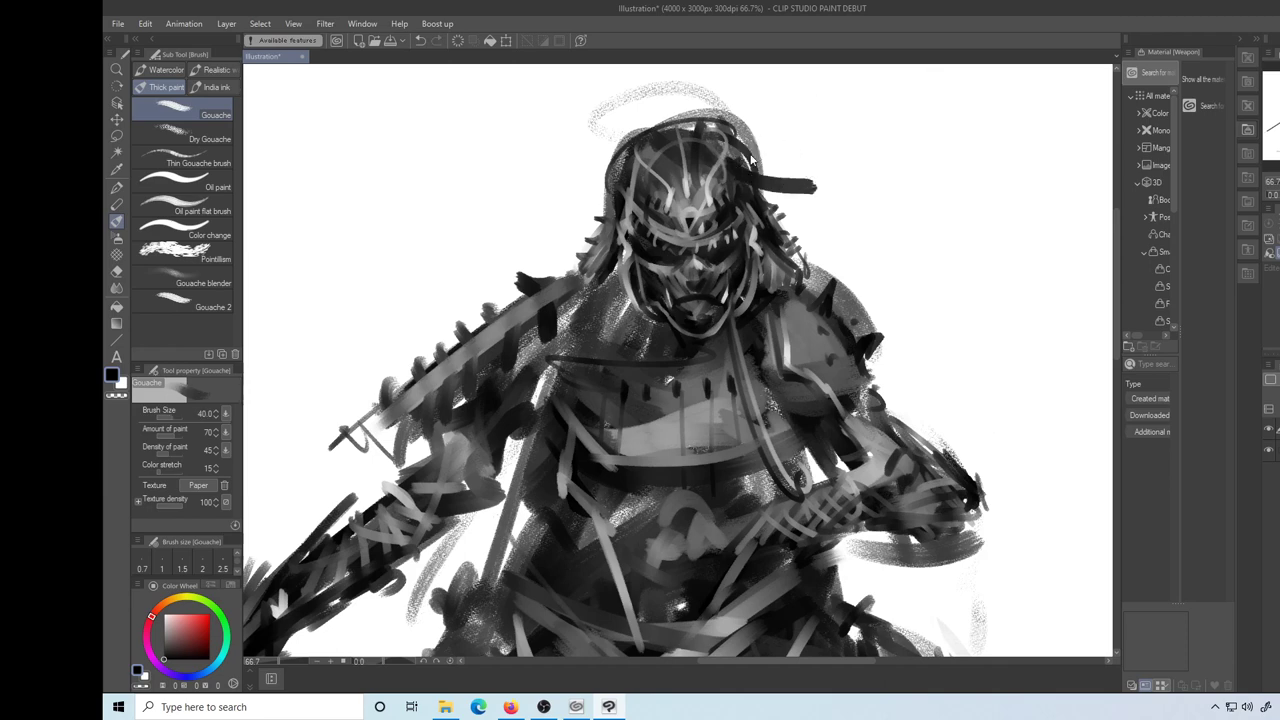
{"action": "left_click_drag", "start_coordinate": [740, 178], "coordinate": [751, 111]}
{"action": "key", "text": "ctrl+z"}
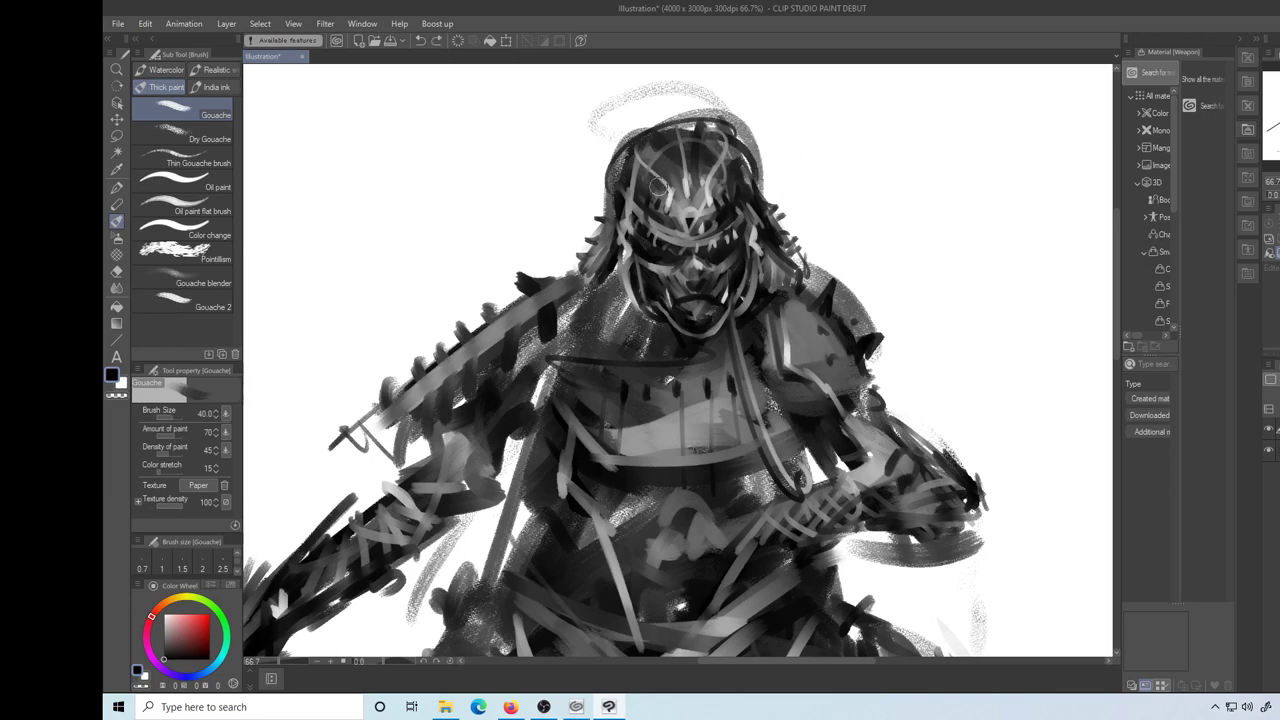
{"action": "left_click_drag", "start_coordinate": [603, 121], "coordinate": [658, 174]}
{"action": "key", "text": "ctrl+z"}
{"action": "mouse_move", "coordinate": [604, 90]}
{"action": "left_mouse_down"}
{"action": "mouse_move", "coordinate": [660, 195]}
{"action": "mouse_move", "coordinate": [782, 100]}
{"action": "mouse_move", "coordinate": [716, 196]}
{"action": "mouse_move", "coordinate": [690, 200]}
{"action": "mouse_move", "coordinate": [814, 119]}
{"action": "left_mouse_up"}
{"action": "key", "text": "ctrl+z"}
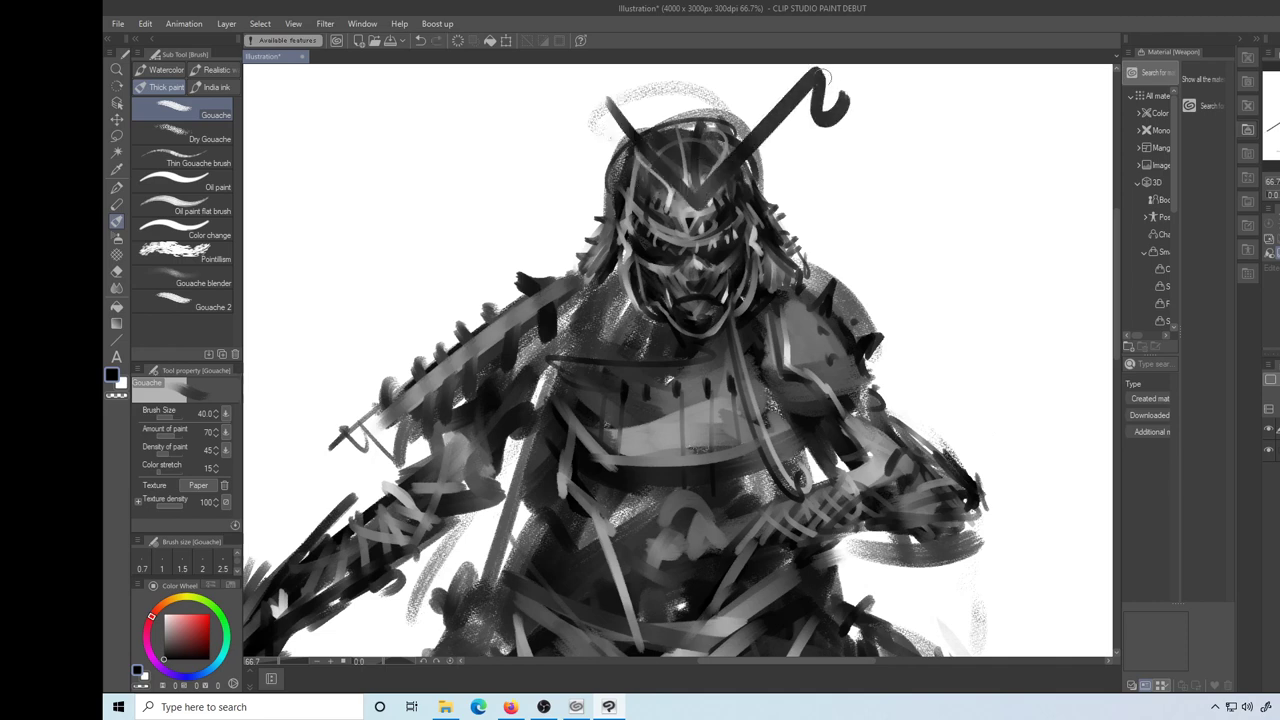
{"action": "key", "text": "ctrl+z"}
{"action": "mouse_move", "coordinate": [603, 133]}
{"action": "left_mouse_down"}
{"action": "mouse_move", "coordinate": [866, 102]}
{"action": "mouse_move", "coordinate": [913, 68]}
{"action": "left_mouse_up"}
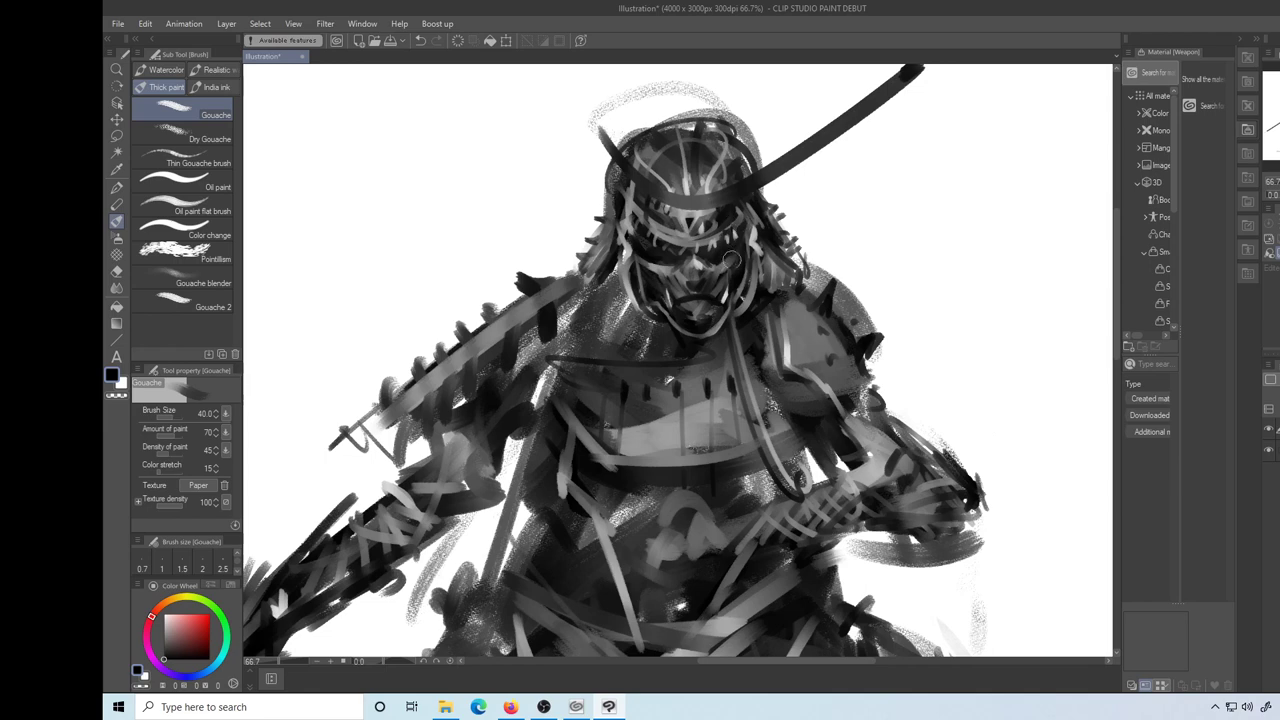
{"action": "left_click_drag", "start_coordinate": [724, 262], "coordinate": [700, 367]}
{"action": "key", "text": "ctrl+z"}
{"action": "mouse_move", "coordinate": [608, 222]}
{"action": "left_mouse_down"}
{"action": "mouse_move", "coordinate": [640, 292]}
{"action": "mouse_move", "coordinate": [772, 150]}
{"action": "left_mouse_up"}
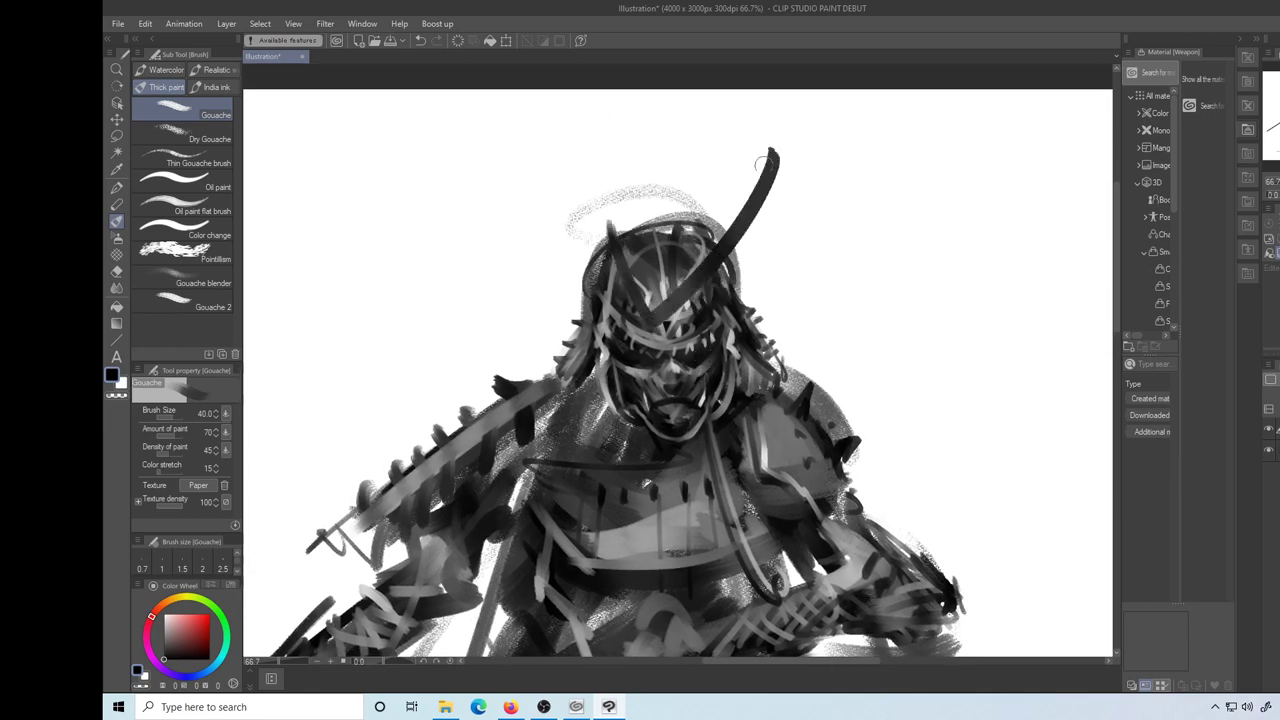
{"action": "key", "text": "ctrl+z"}
{"action": "mouse_move", "coordinate": [640, 280]}
{"action": "left_mouse_down"}
{"action": "mouse_move", "coordinate": [656, 304]}
{"action": "mouse_move", "coordinate": [805, 188]}
{"action": "left_mouse_up"}
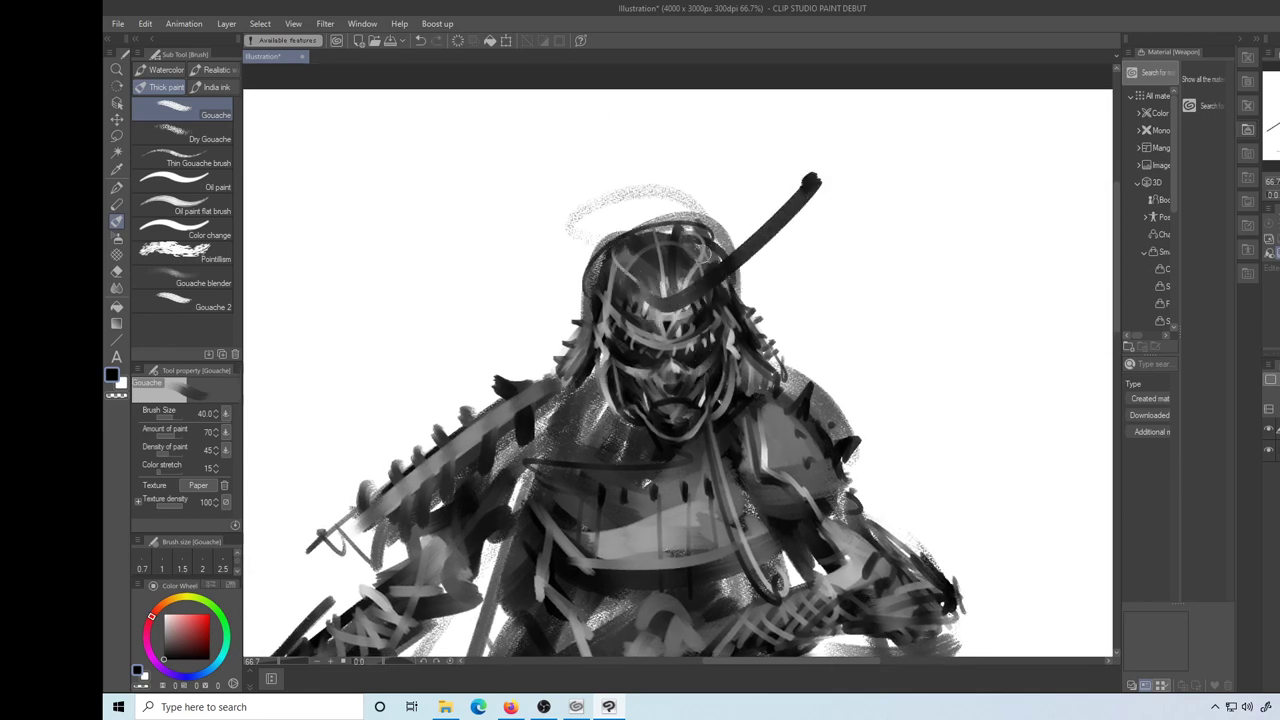
{"action": "key", "text": "ctrl+z"}
{"action": "mouse_move", "coordinate": [597, 249]}
{"action": "left_mouse_down"}
{"action": "mouse_move", "coordinate": [737, 262]}
{"action": "mouse_move", "coordinate": [773, 192]}
{"action": "left_mouse_up"}
{"action": "key", "text": "ctrl+z"}
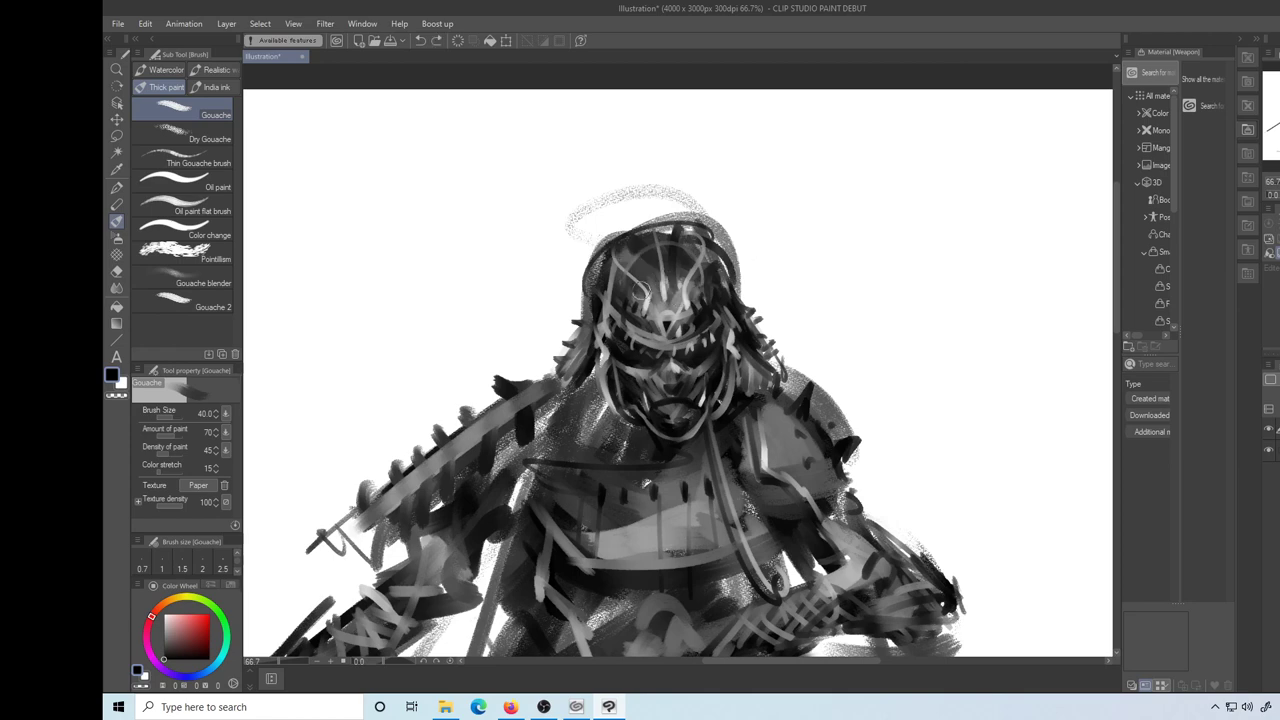
Paint two dark curved horns rising from the sides of the helmet and switch to the Kneaded eraser
{"action": "left_click_drag", "start_coordinate": [700, 286], "coordinate": [740, 158]}
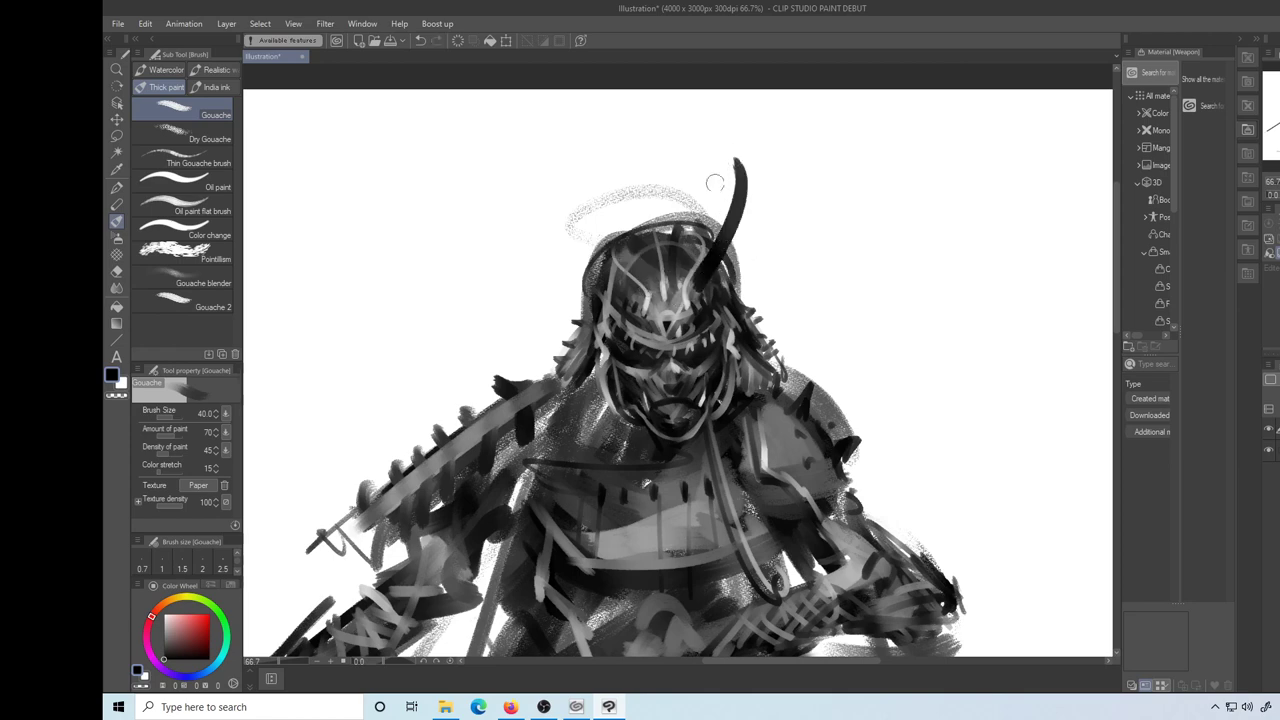
{"action": "left_click_drag", "start_coordinate": [604, 290], "coordinate": [630, 158]}
{"action": "key", "text": "e"}
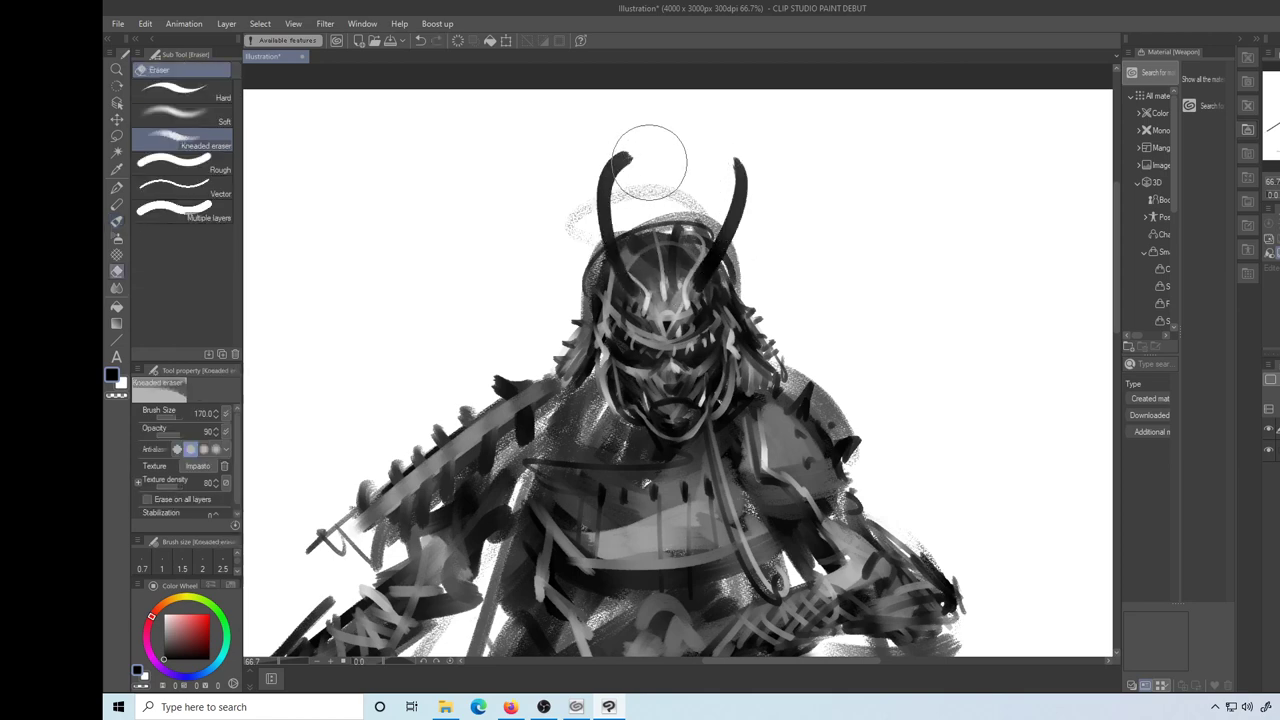
Set the Kneaded eraser size to 25 and trim the tips of both helmet horns into tapered points
{"action": "key", "text": "bracketleft"}
{"action": "key", "text": "bracketleft"}
{"action": "key", "text": "bracketleft"}
{"action": "key", "text": "bracketleft"}
{"action": "key", "text": "bracketleft"}
{"action": "key", "text": "bracketleft"}
{"action": "key", "text": "bracketleft"}
{"action": "key", "text": "bracketleft"}
{"action": "key", "text": "bracketleft"}
{"action": "key", "text": "bracketleft"}
{"action": "mouse_move", "coordinate": [634, 158]}
{"action": "left_mouse_down"}
{"action": "mouse_move", "coordinate": [628, 200]}
{"action": "mouse_move", "coordinate": [615, 202]}
{"action": "left_mouse_up"}
{"action": "left_click_drag", "start_coordinate": [735, 160], "coordinate": [738, 182]}
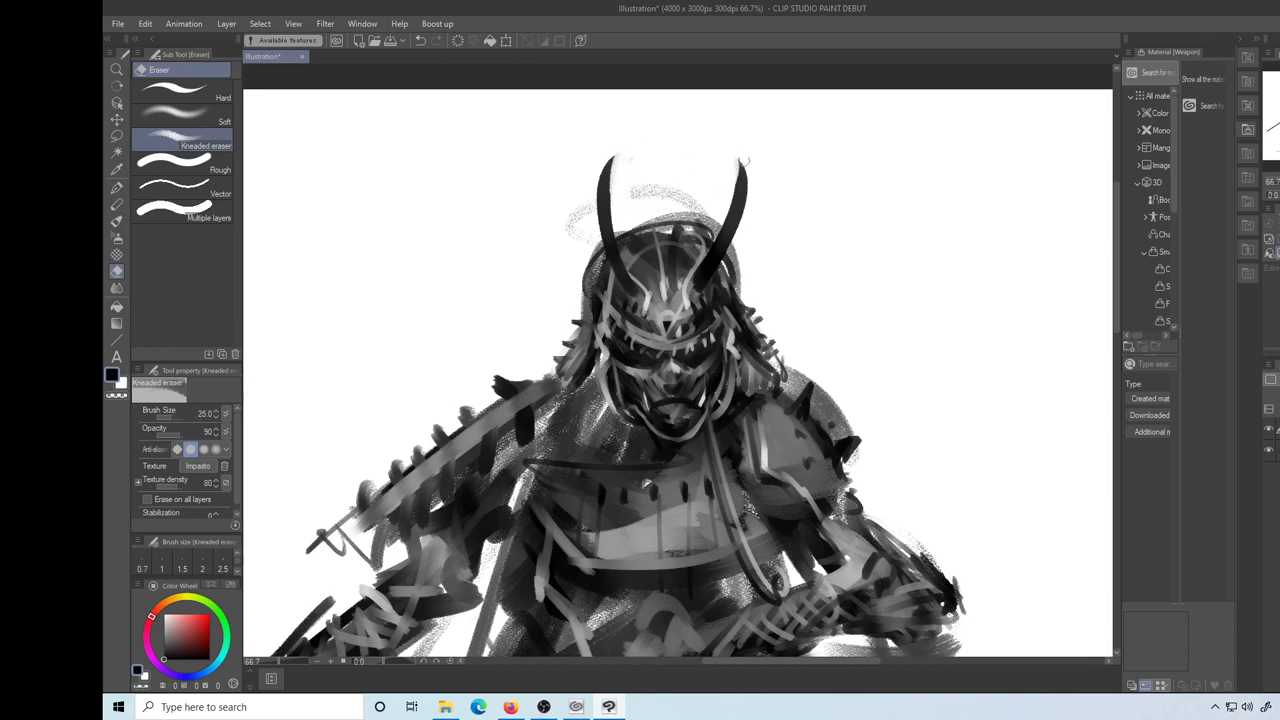
{"action": "key", "text": "b"}
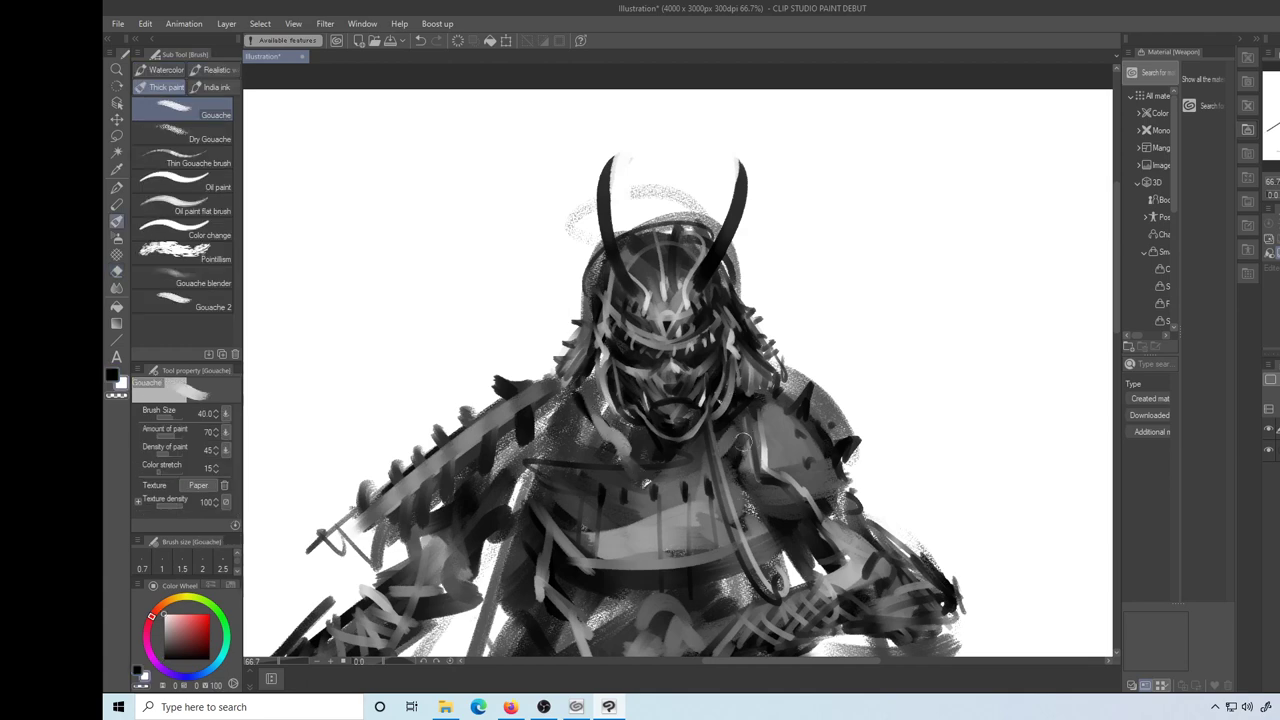
With the Kneaded eraser at size 60, clear white patches beside both sides of the waist and between the legs
{"action": "key", "text": "ctrl+space"}
{"action": "mouse_move", "coordinate": [754, 434]}
{"action": "left_mouse_down"}
{"action": "mouse_move", "coordinate": [764, 455]}
{"action": "mouse_move", "coordinate": [697, 328]}
{"action": "left_mouse_up"}
{"action": "left_click", "coordinate": [686, 357]}
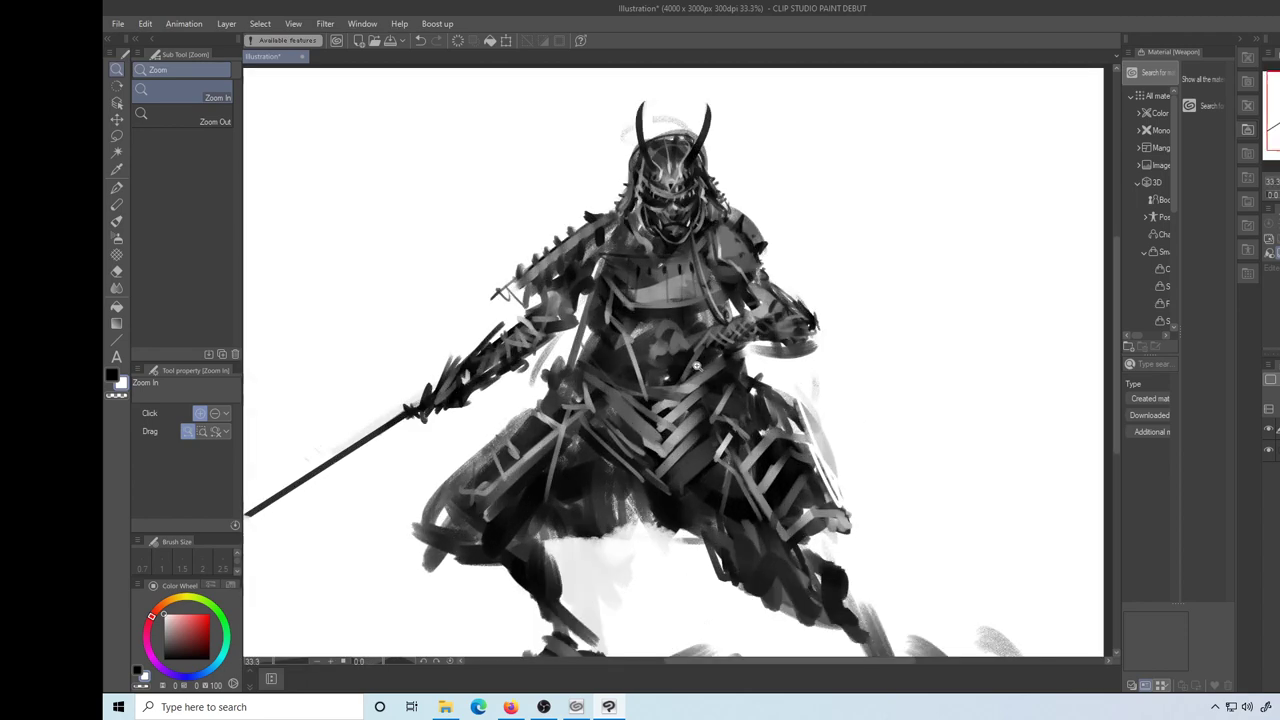
{"action": "key", "text": "e"}
{"action": "key", "text": "bracketright"}
{"action": "key", "text": "bracketright"}
{"action": "left_click_drag", "start_coordinate": [608, 333], "coordinate": [590, 348]}
{"action": "left_click_drag", "start_coordinate": [741, 368], "coordinate": [760, 356]}
{"action": "left_click_drag", "start_coordinate": [588, 355], "coordinate": [551, 378]}
{"action": "mouse_move", "coordinate": [592, 536]}
{"action": "left_mouse_down"}
{"action": "mouse_move", "coordinate": [636, 518]}
{"action": "mouse_move", "coordinate": [628, 528]}
{"action": "mouse_move", "coordinate": [647, 542]}
{"action": "mouse_move", "coordinate": [697, 534]}
{"action": "mouse_move", "coordinate": [675, 557]}
{"action": "left_mouse_up"}
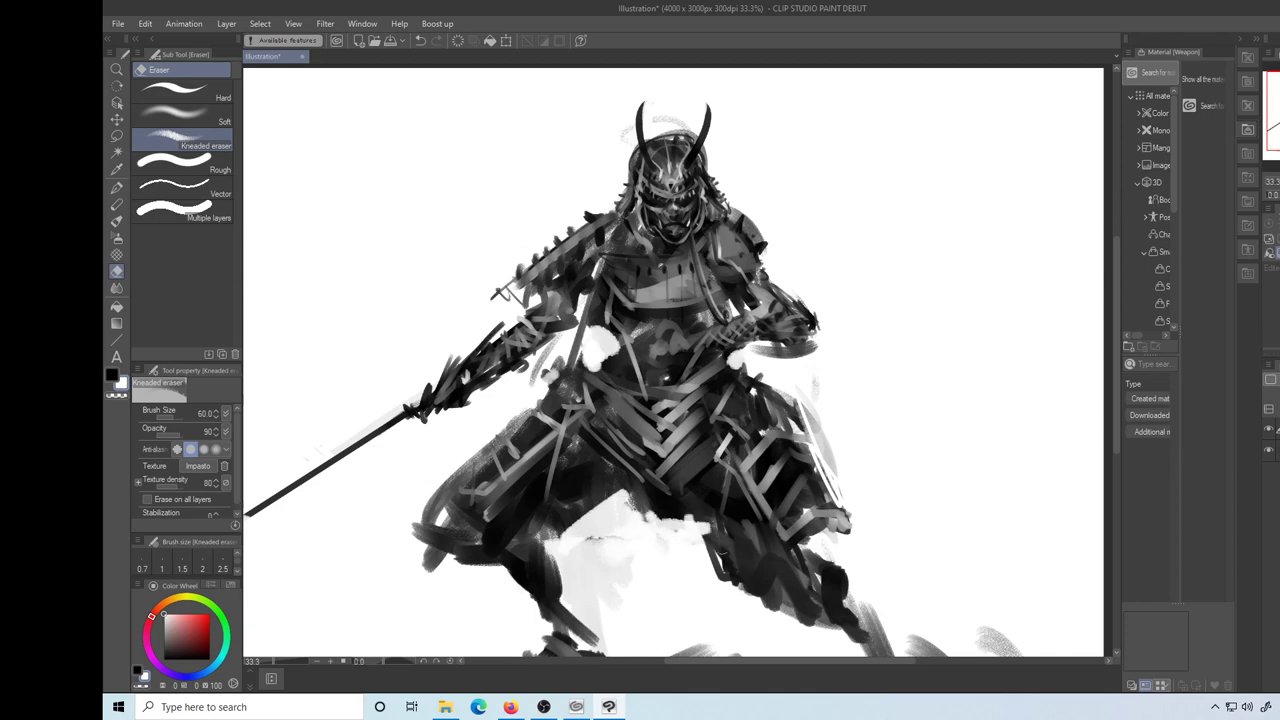
Paint dark Gouache eye sockets into the white waist patch and add small dark dabs below the crotch and near the raised hand
{"action": "key", "text": "b"}
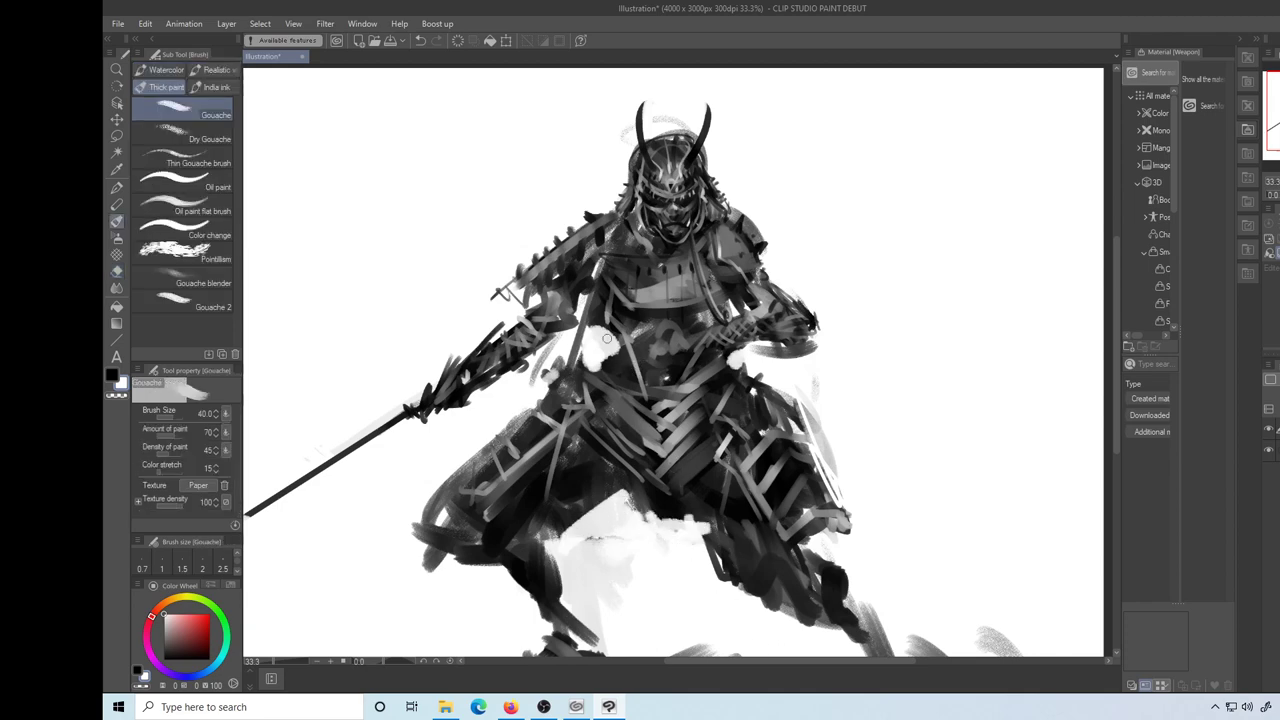
{"action": "mouse_move", "coordinate": [607, 338]}
{"action": "left_mouse_down"}
{"action": "mouse_move", "coordinate": [614, 349]}
{"action": "mouse_move", "coordinate": [592, 350]}
{"action": "left_mouse_up"}
{"action": "key", "text": "x"}
{"action": "left_click_drag", "start_coordinate": [620, 504], "coordinate": [638, 512]}
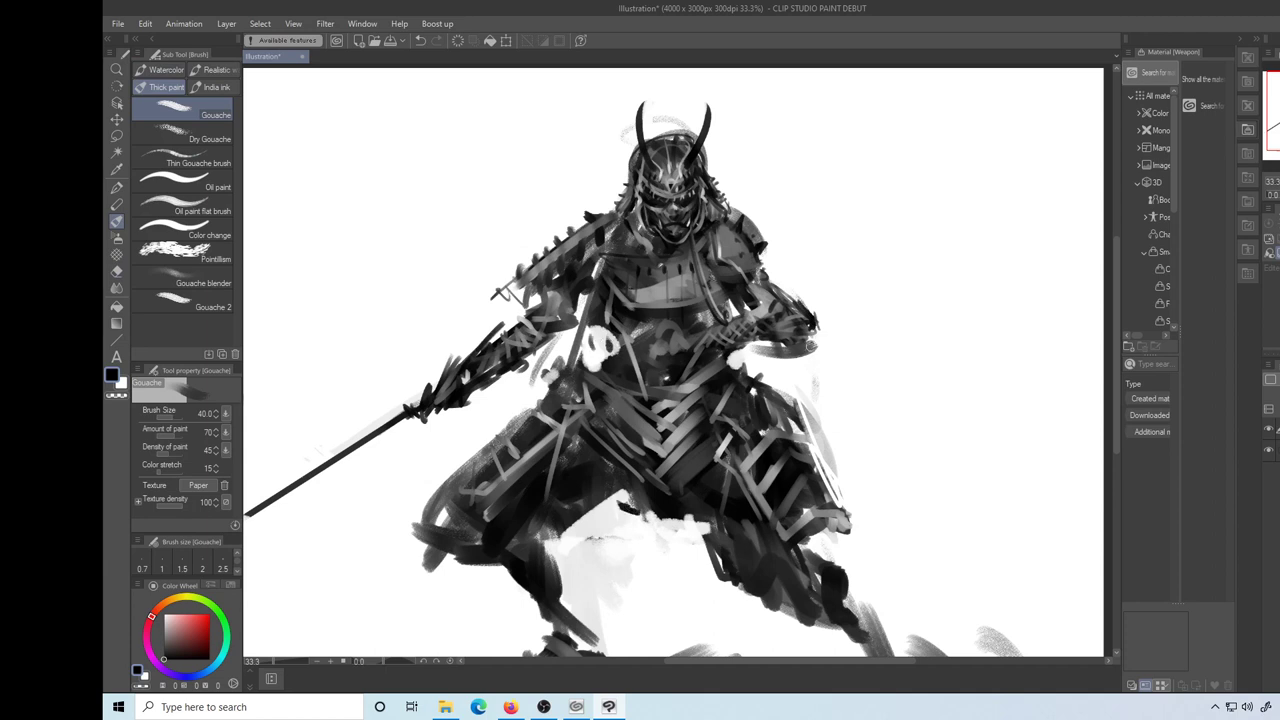
{"action": "left_click_drag", "start_coordinate": [794, 364], "coordinate": [810, 381]}
Try a long dark curve sweeping up from the raised hand, undoing each attempt
{"action": "mouse_move", "coordinate": [827, 253]}
{"action": "left_mouse_down"}
{"action": "mouse_move", "coordinate": [829, 265]}
{"action": "mouse_move", "coordinate": [775, 287]}
{"action": "mouse_move", "coordinate": [756, 178]}
{"action": "left_mouse_up"}
{"action": "key", "text": "ctrl+z"}
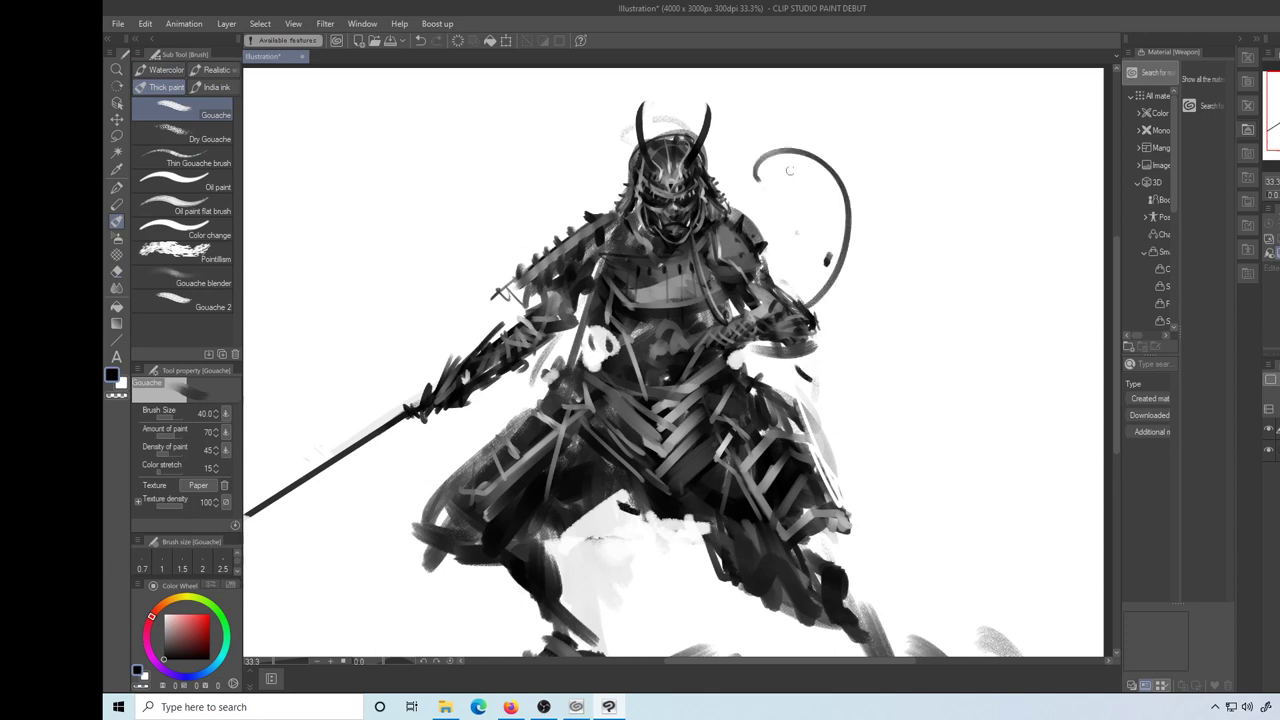
{"action": "key", "text": "ctrl+z"}
{"action": "left_click_drag", "start_coordinate": [818, 339], "coordinate": [858, 183]}
{"action": "key", "text": "ctrl+z"}
Scatter faint grey flecks and a light curved stroke in the white space on both sides of the warrior
{"action": "left_click_drag", "start_coordinate": [855, 346], "coordinate": [851, 355]}
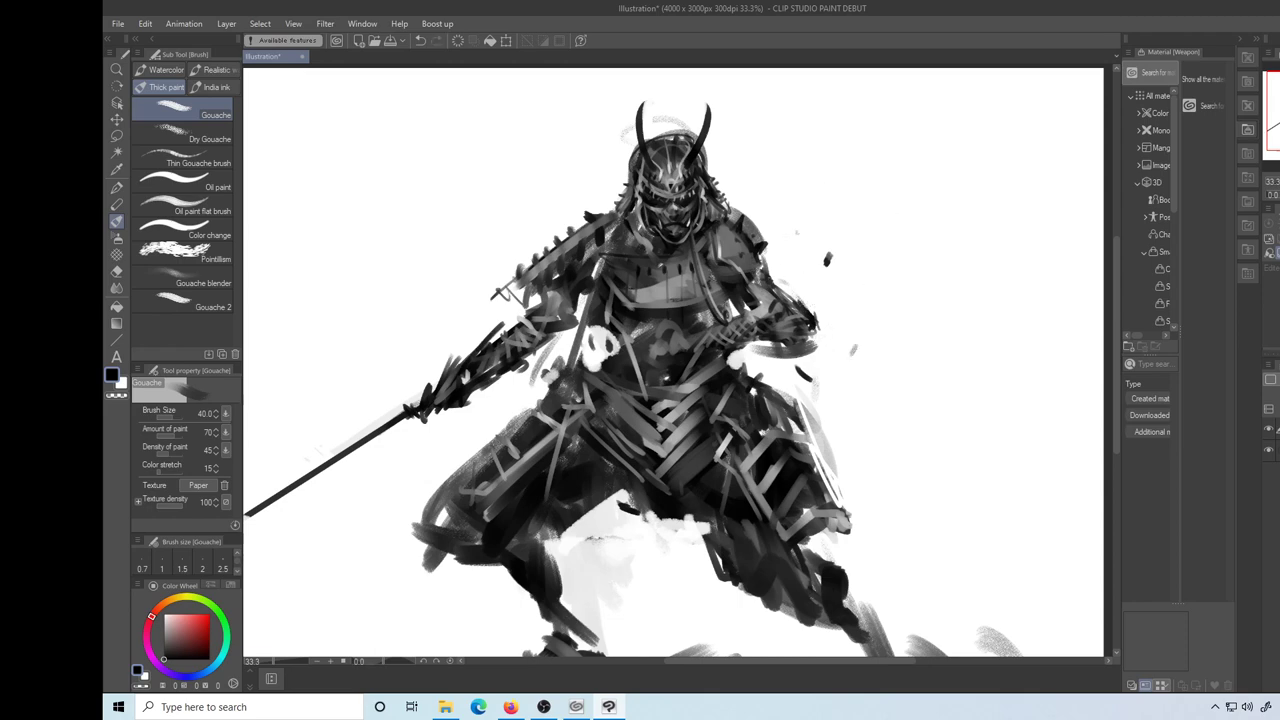
{"action": "left_click_drag", "start_coordinate": [422, 252], "coordinate": [406, 348]}
{"action": "left_click_drag", "start_coordinate": [355, 488], "coordinate": [385, 497]}
Paint a dark scabbard-like bar under the raised hand and break it up with a row of small white wrap marks
{"action": "left_click_drag", "start_coordinate": [730, 362], "coordinate": [815, 353]}
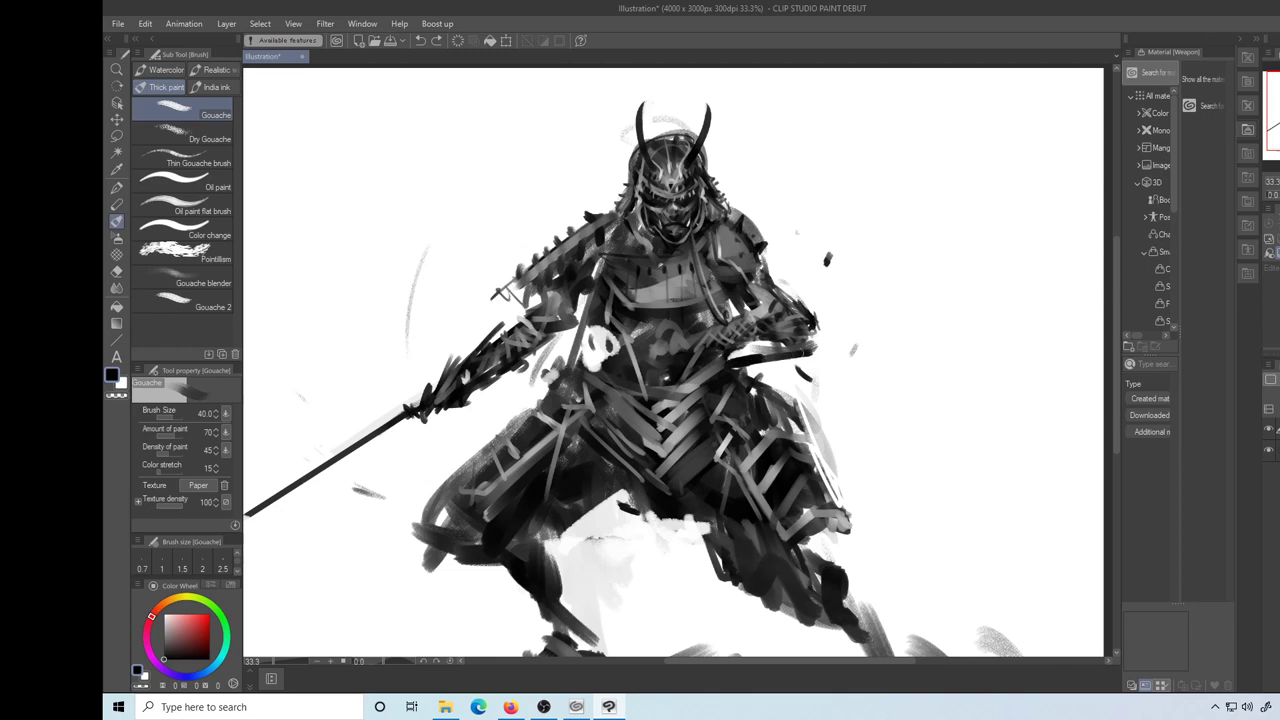
{"action": "key", "text": "x"}
{"action": "left_click", "coordinate": [741, 360]}
{"action": "left_click", "coordinate": [752, 359]}
{"action": "left_click", "coordinate": [767, 358]}
{"action": "left_click", "coordinate": [778, 358]}
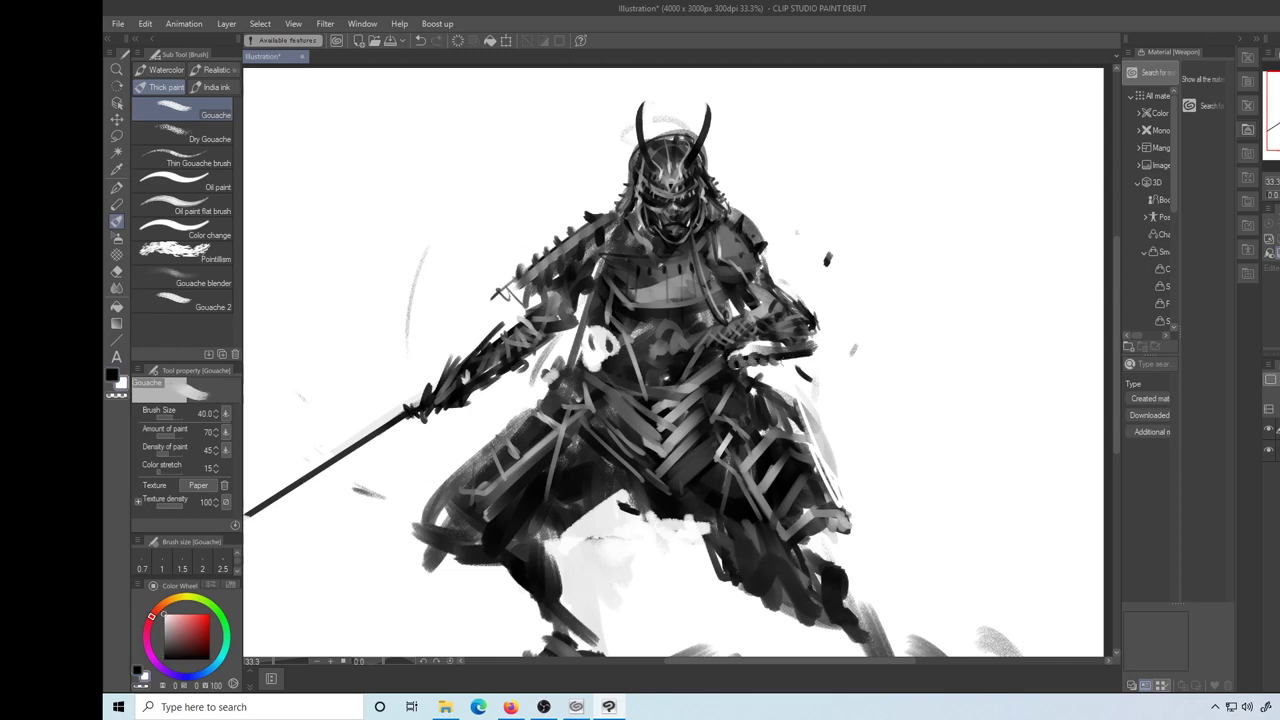
{"action": "left_click", "coordinate": [791, 357]}
{"action": "key", "text": "x"}
{"action": "left_click_drag", "start_coordinate": [736, 363], "coordinate": [787, 361]}
{"action": "key", "text": "x"}
{"action": "key", "text": "x"}
{"action": "mouse_move", "coordinate": [820, 530]}
{"action": "left_mouse_down"}
{"action": "mouse_move", "coordinate": [807, 572]}
{"action": "mouse_move", "coordinate": [807, 496]}
{"action": "left_mouse_up"}
{"action": "key", "text": "x"}
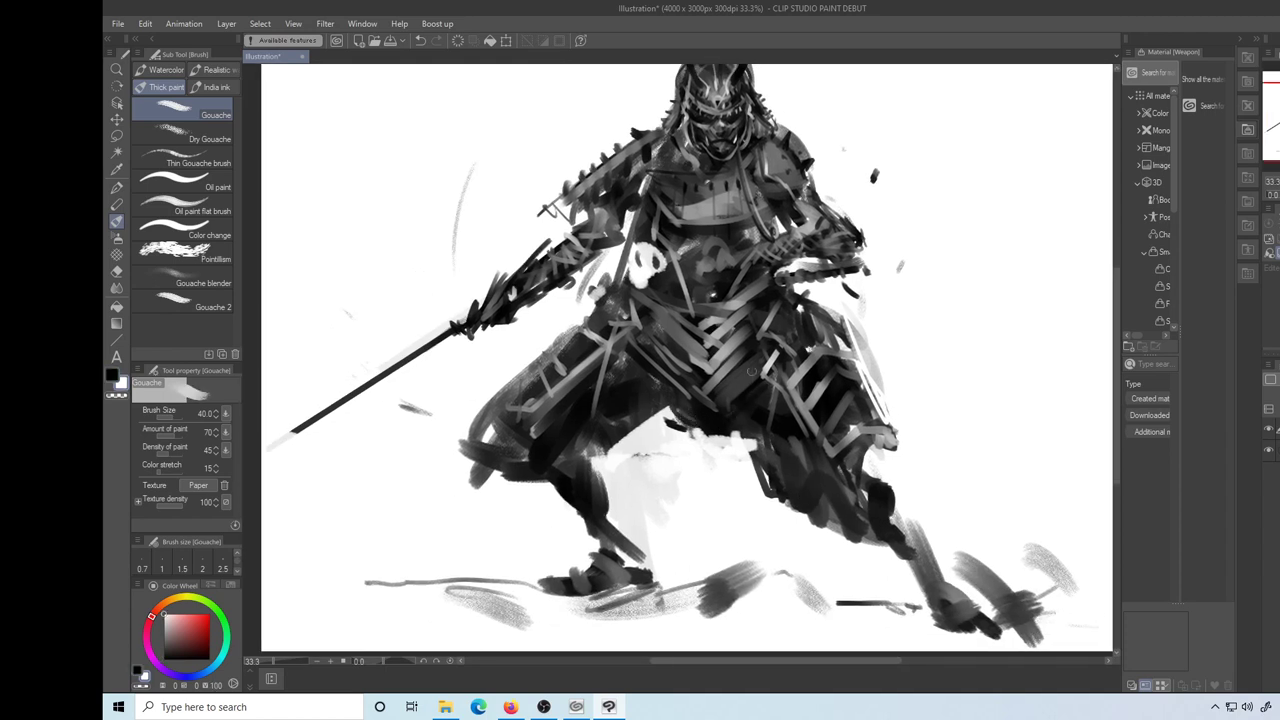
Set the Gouache brush size to 17 and paint two thin dark cords hanging from the armour skirt between the legs
{"action": "key", "text": "bracketleft"}
{"action": "left_click_drag", "start_coordinate": [746, 382], "coordinate": [760, 543]}
{"action": "left_click", "coordinate": [745, 388], "text": "alt"}
{"action": "key", "text": "ctrl+z"}
{"action": "left_click_drag", "start_coordinate": [746, 405], "coordinate": [753, 530]}
{"action": "key", "text": "x"}
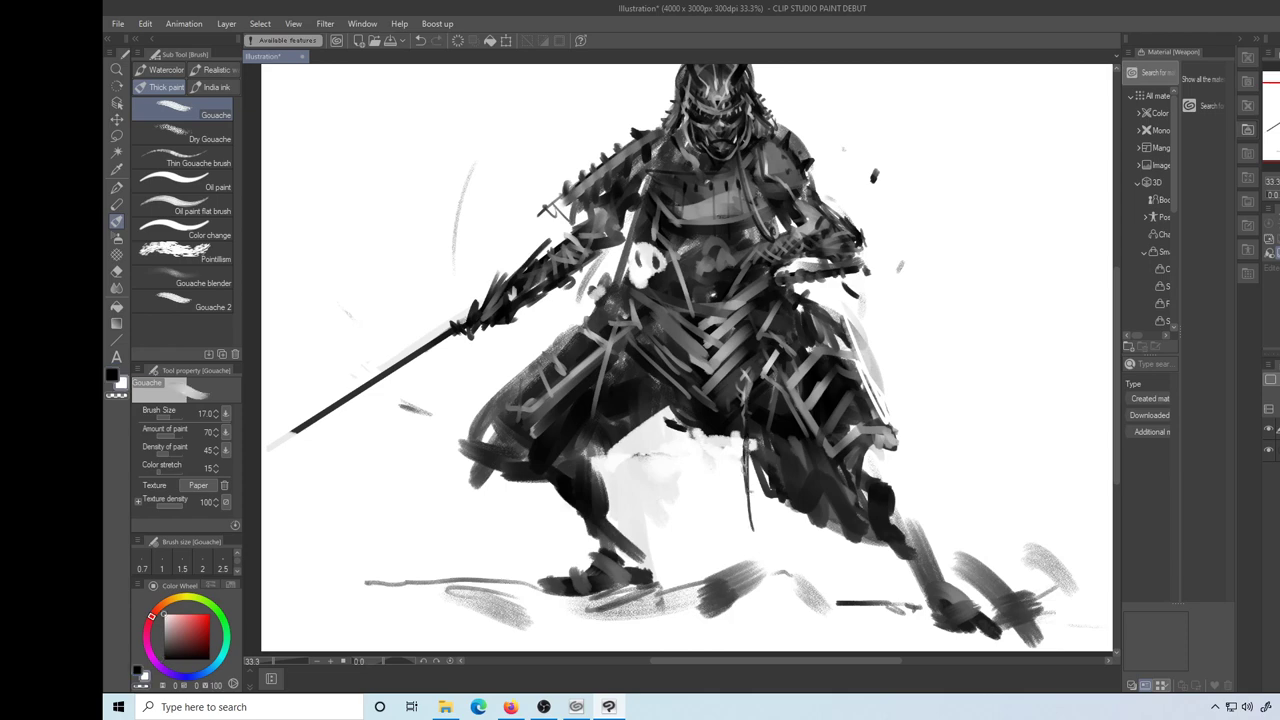
{"action": "left_click_drag", "start_coordinate": [660, 402], "coordinate": [678, 503]}
{"action": "key", "text": "ctrl+z"}
{"action": "key", "text": "x"}
{"action": "left_click_drag", "start_coordinate": [663, 386], "coordinate": [677, 504]}
{"action": "left_click", "coordinate": [655, 388], "text": "alt"}
{"action": "left_click_drag", "start_coordinate": [766, 271], "coordinate": [762, 359]}
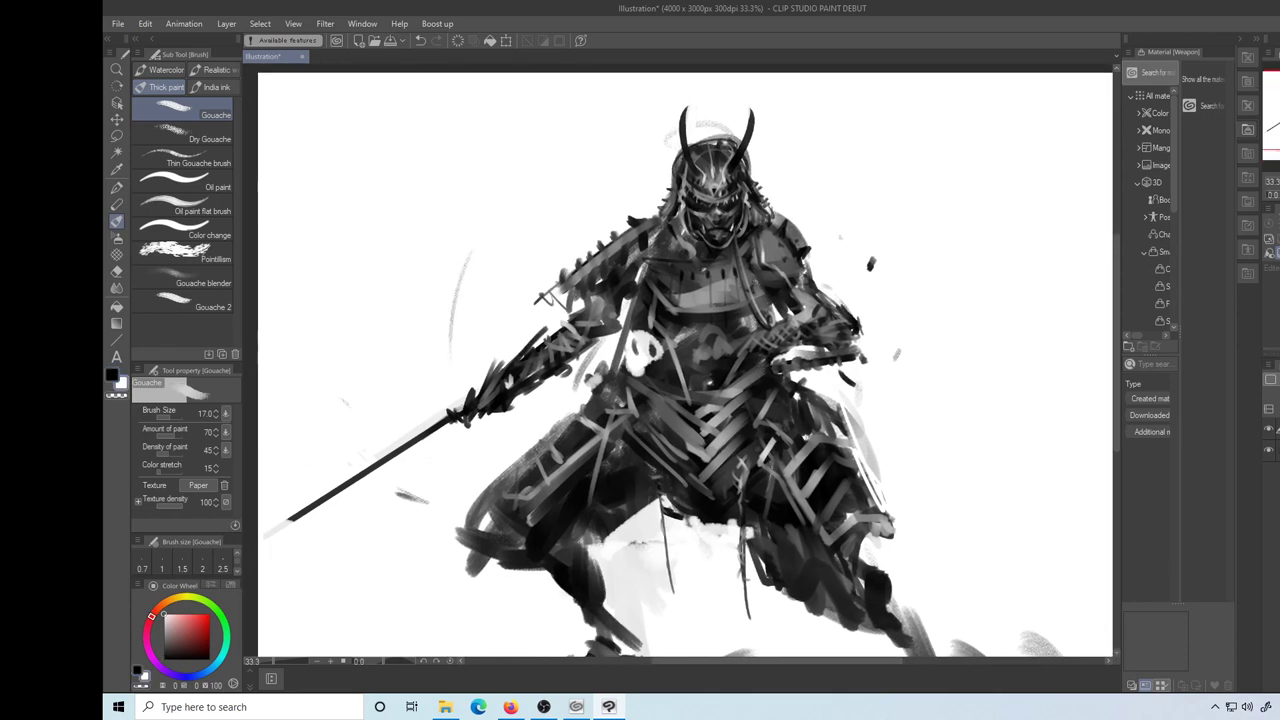
Switch to the Smooth India ink brush and choose a bright saturated red for work on the face mask
{"action": "left_click", "coordinate": [212, 87]}
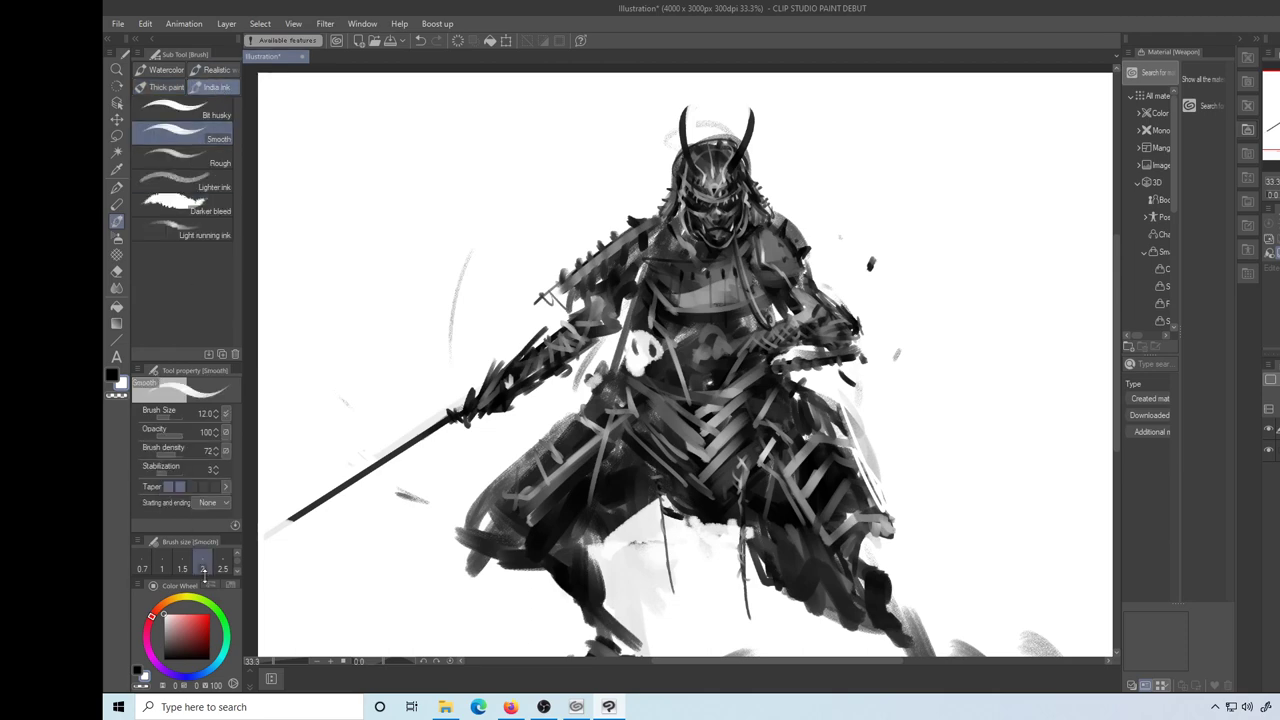
{"action": "left_click", "coordinate": [209, 617]}
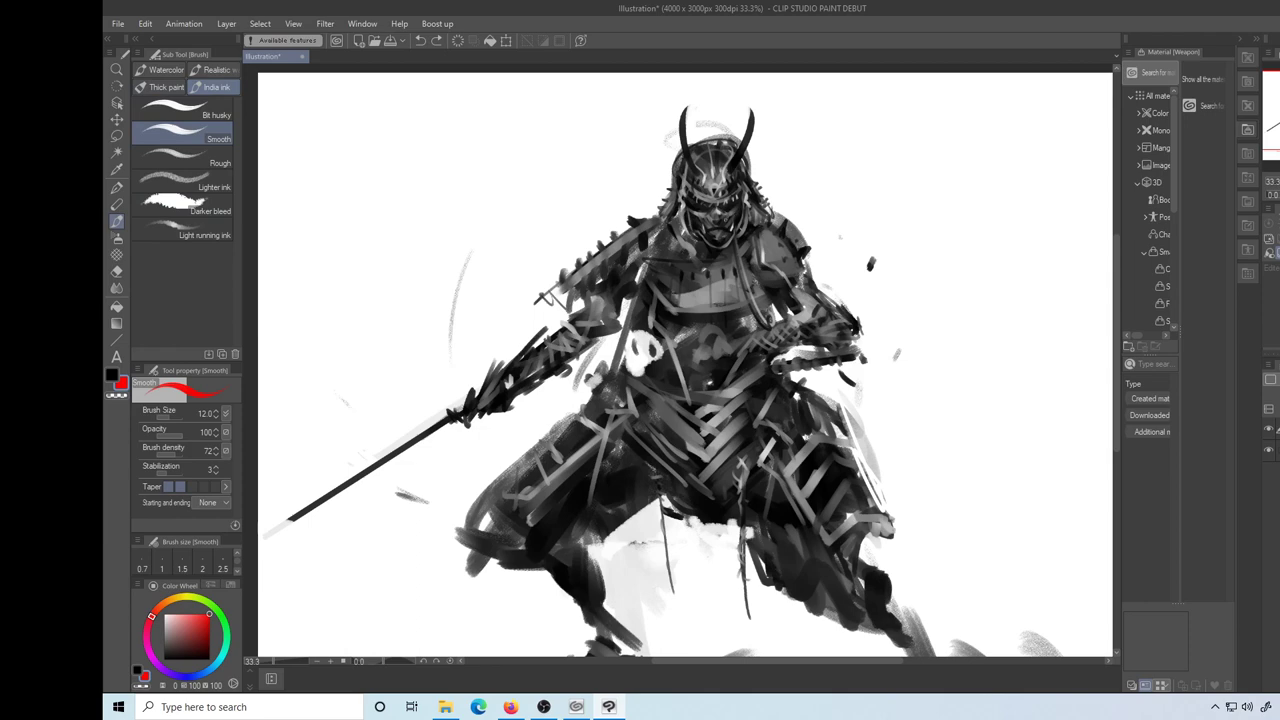
{"action": "key", "text": "alt+space"}
{"action": "left_click", "coordinate": [722, 209], "text": "alt"}
{"action": "left_click", "coordinate": [728, 212], "text": "alt"}
{"action": "left_click", "coordinate": [730, 220], "text": "alt"}
{"action": "left_click", "coordinate": [729, 225], "text": "alt"}
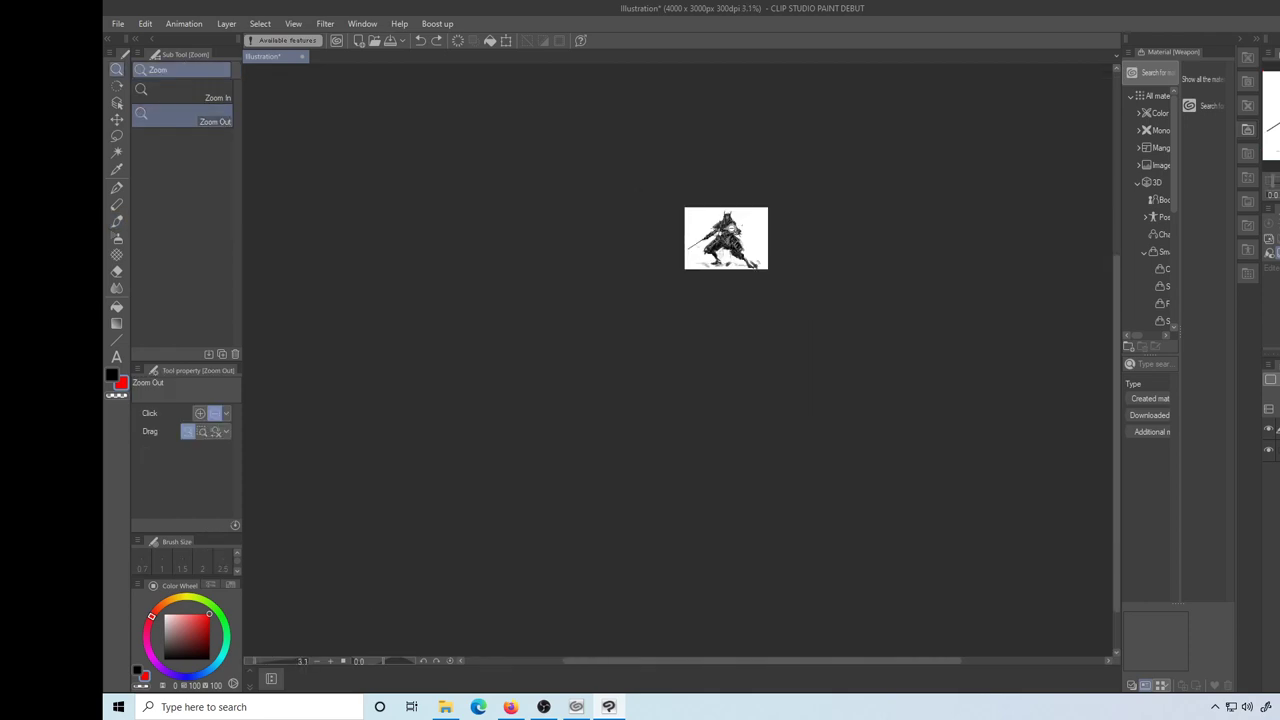
{"action": "scroll", "coordinate": [730, 226], "scroll_direction": "up", "scroll_amount": 10}
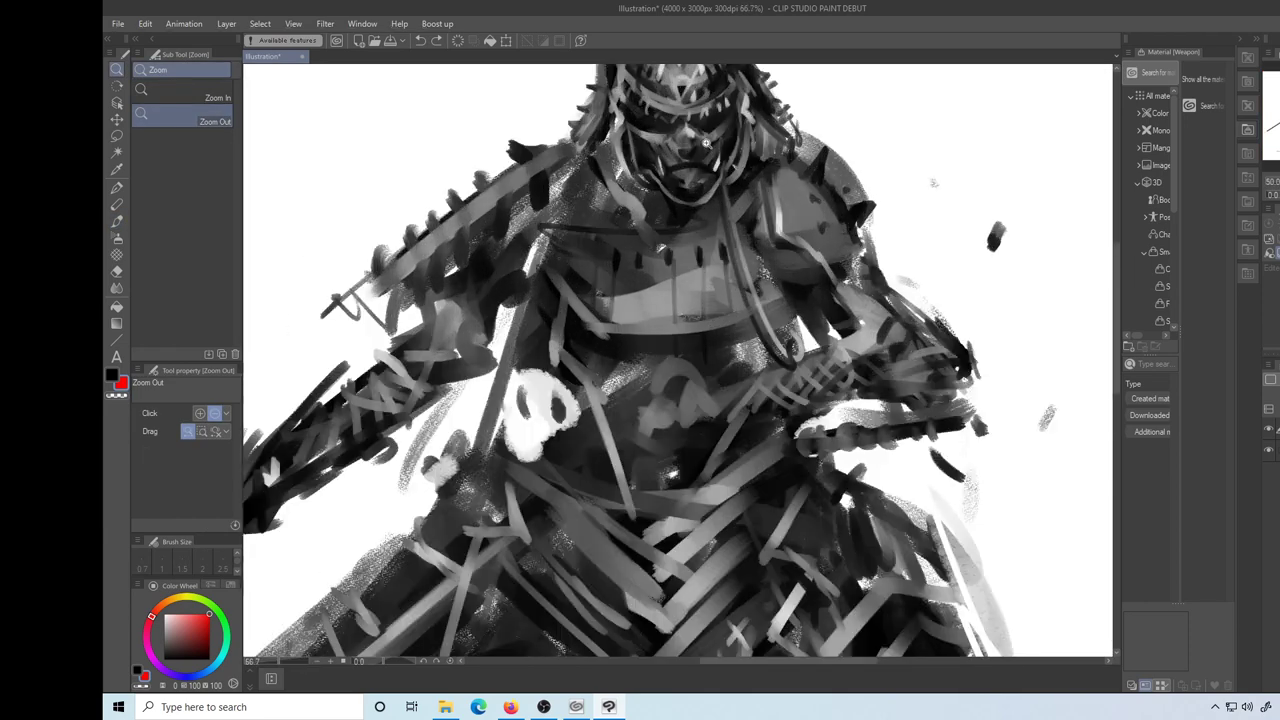
{"action": "scroll", "coordinate": [706, 143], "scroll_direction": "up", "scroll_amount": 3}
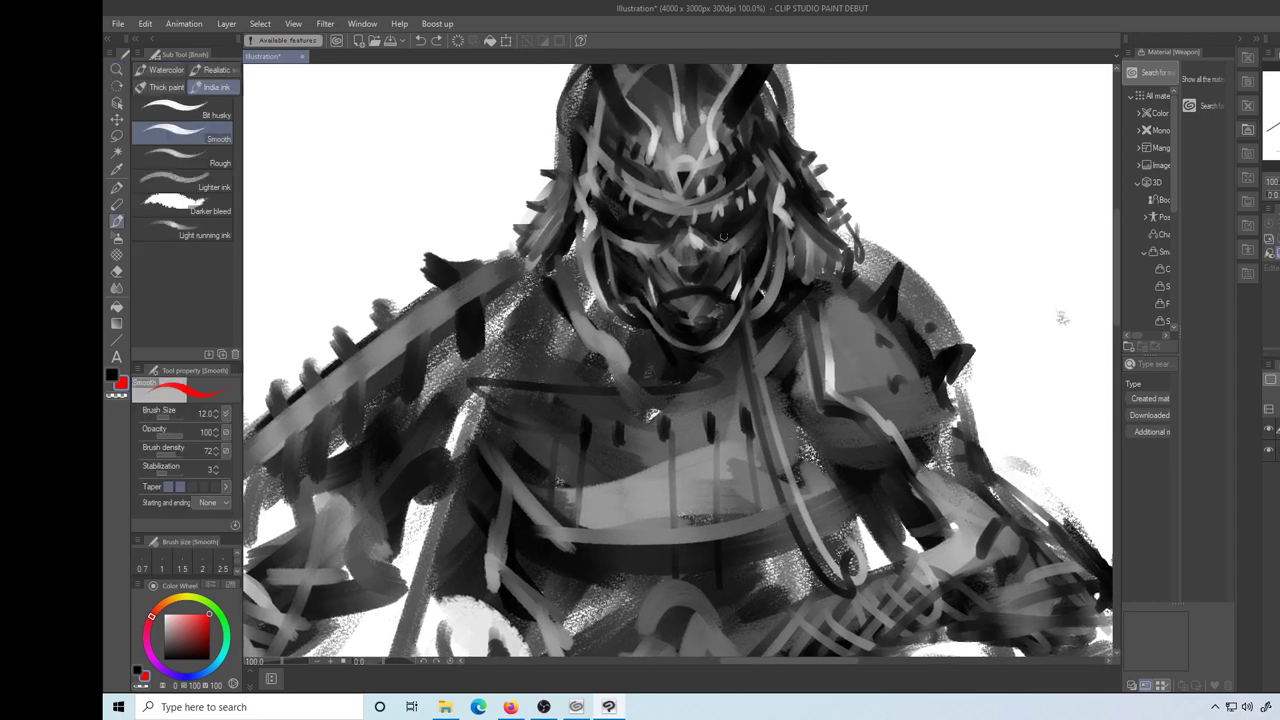
Set the Smooth brush size to 5 and paint two slanted red eyes in the mask, undoing unwanted strokes
{"action": "key", "text": "bracketleft"}
{"action": "key", "text": "bracketleft"}
{"action": "key", "text": "bracketleft"}
{"action": "key", "text": "bracketleft"}
{"action": "key", "text": "ctrl+z"}
{"action": "key", "text": "ctrl+z"}
{"action": "mouse_move", "coordinate": [722, 226]}
{"action": "left_mouse_down"}
{"action": "mouse_move", "coordinate": [736, 219]}
{"action": "mouse_move", "coordinate": [721, 227]}
{"action": "left_mouse_up"}
{"action": "key", "text": "ctrl+z"}
{"action": "key", "text": "ctrl+z"}
{"action": "key", "text": "ctrl+z"}
{"action": "key", "text": "x"}
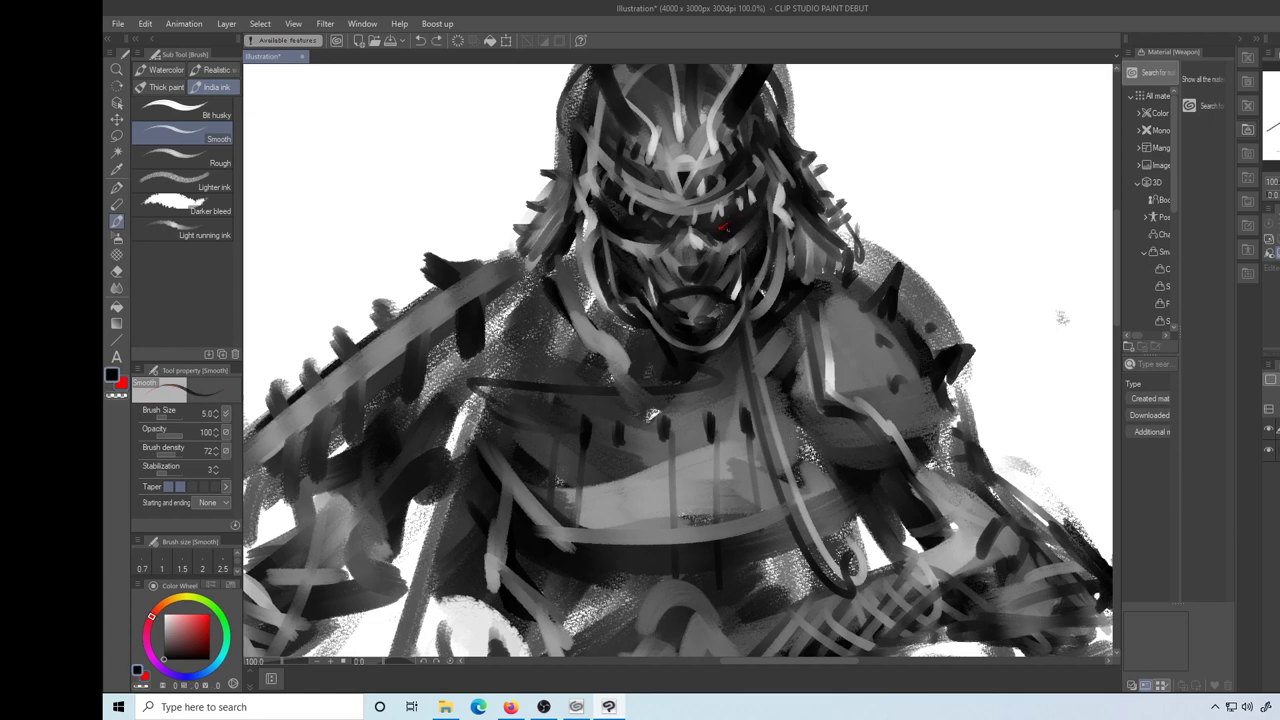
{"action": "key", "text": "ctrl+y"}
{"action": "key", "text": "x"}
{"action": "key", "text": "ctrl+z"}
Choose white and add tiny Smooth brush highlights to the mask's nose and mouth and to the nearby shoulder plate
{"action": "left_click", "coordinate": [726, 290], "text": "alt"}
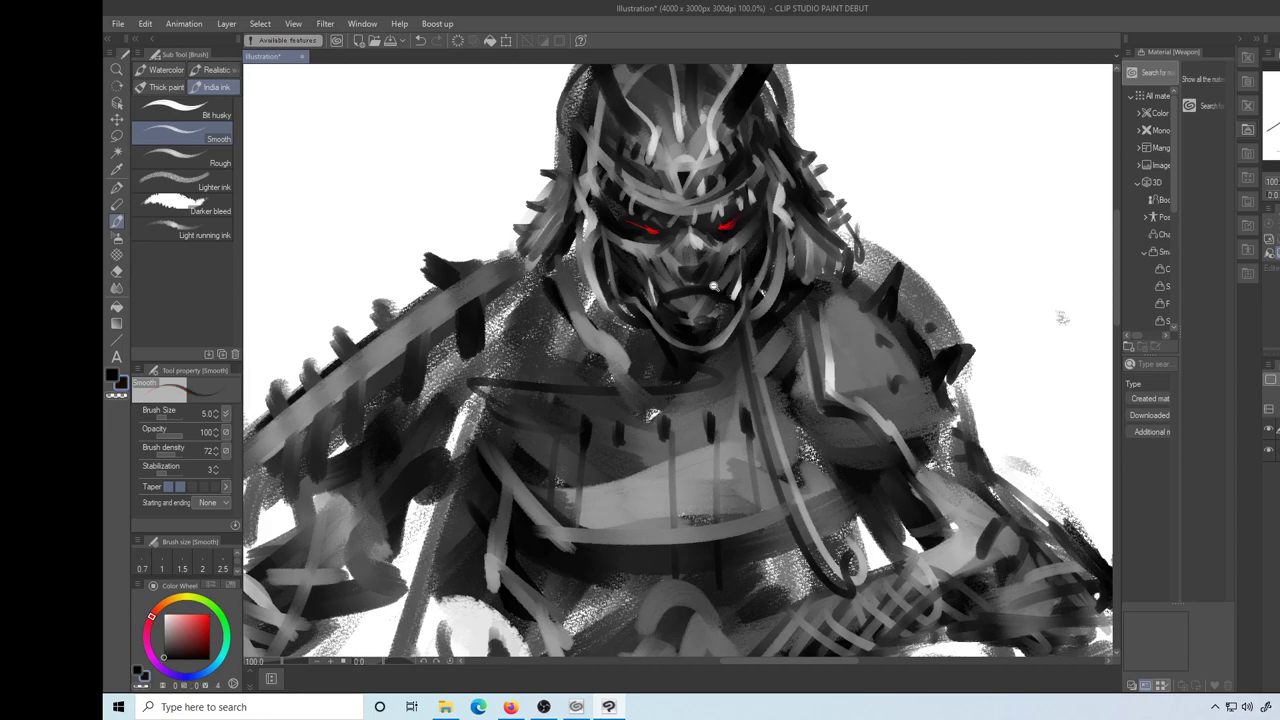
{"action": "left_click", "coordinate": [714, 288], "text": "alt"}
{"action": "left_click", "coordinate": [713, 322], "text": "alt"}
{"action": "left_click", "coordinate": [699, 343], "text": "alt"}
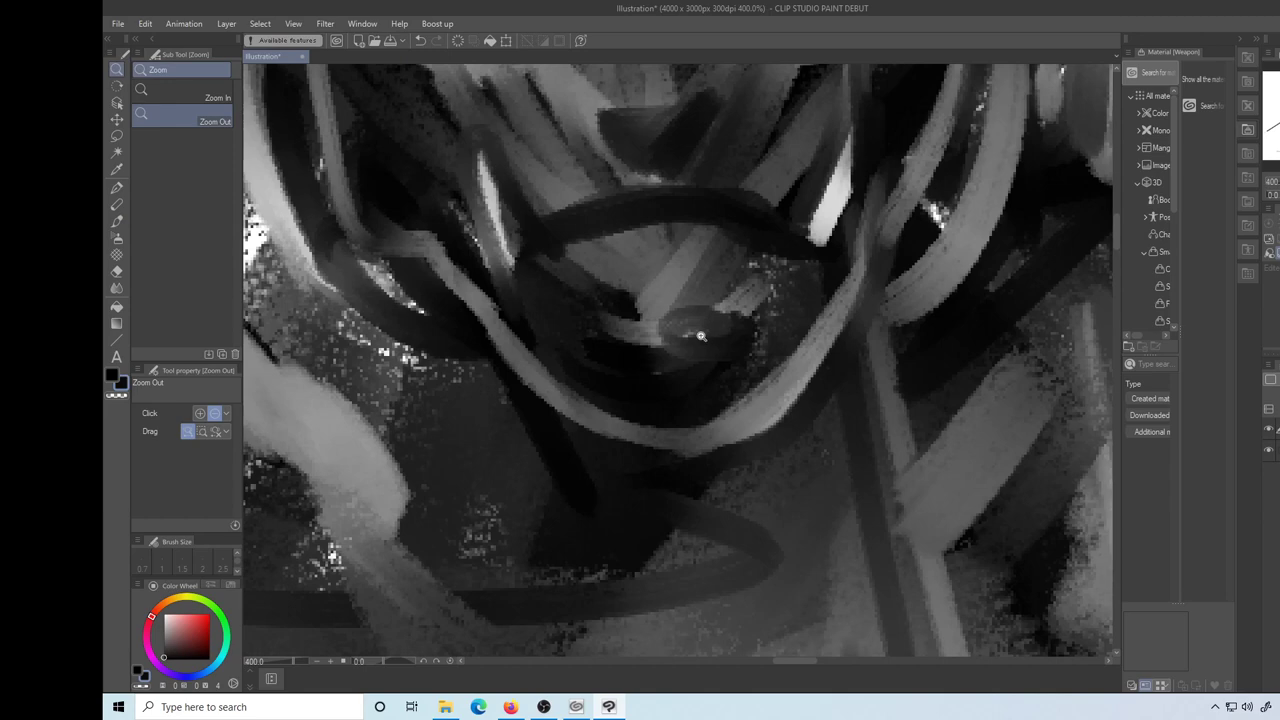
{"action": "left_click", "coordinate": [151, 89]}
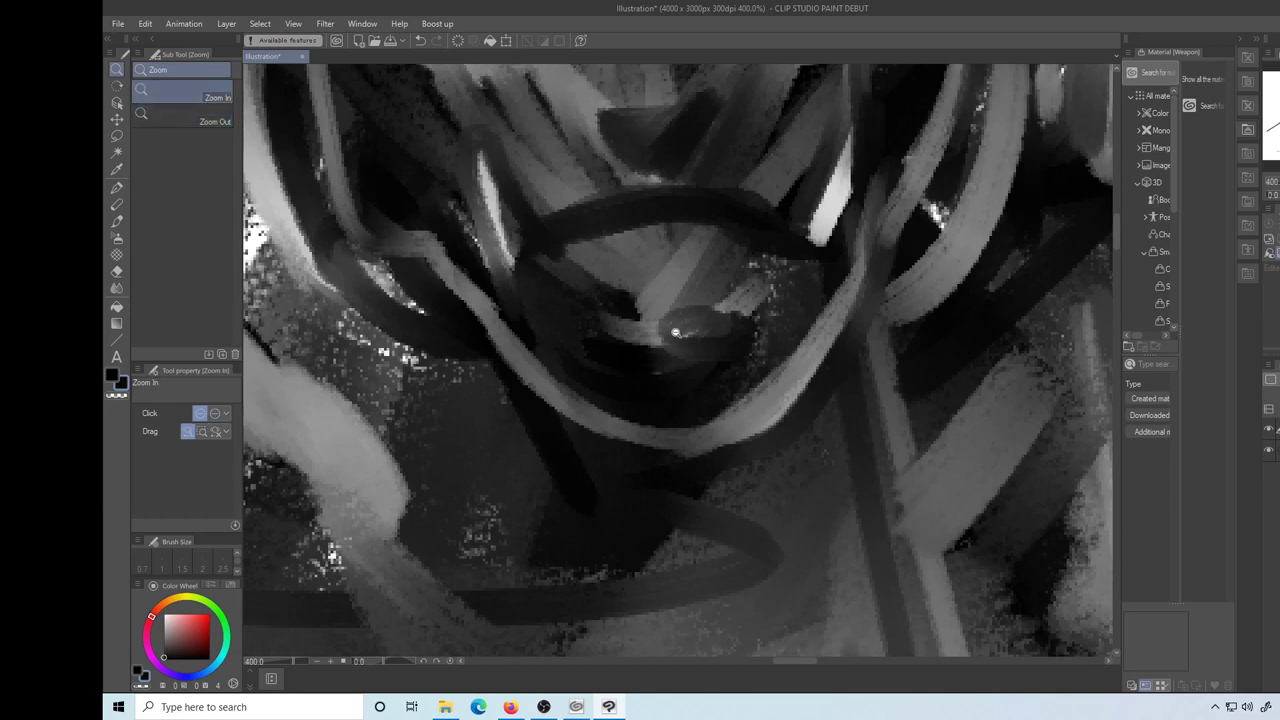
{"action": "left_click", "coordinate": [675, 332], "text": "alt"}
{"action": "left_click", "coordinate": [682, 334], "text": "alt"}
{"action": "left_click", "coordinate": [680, 322], "text": "alt"}
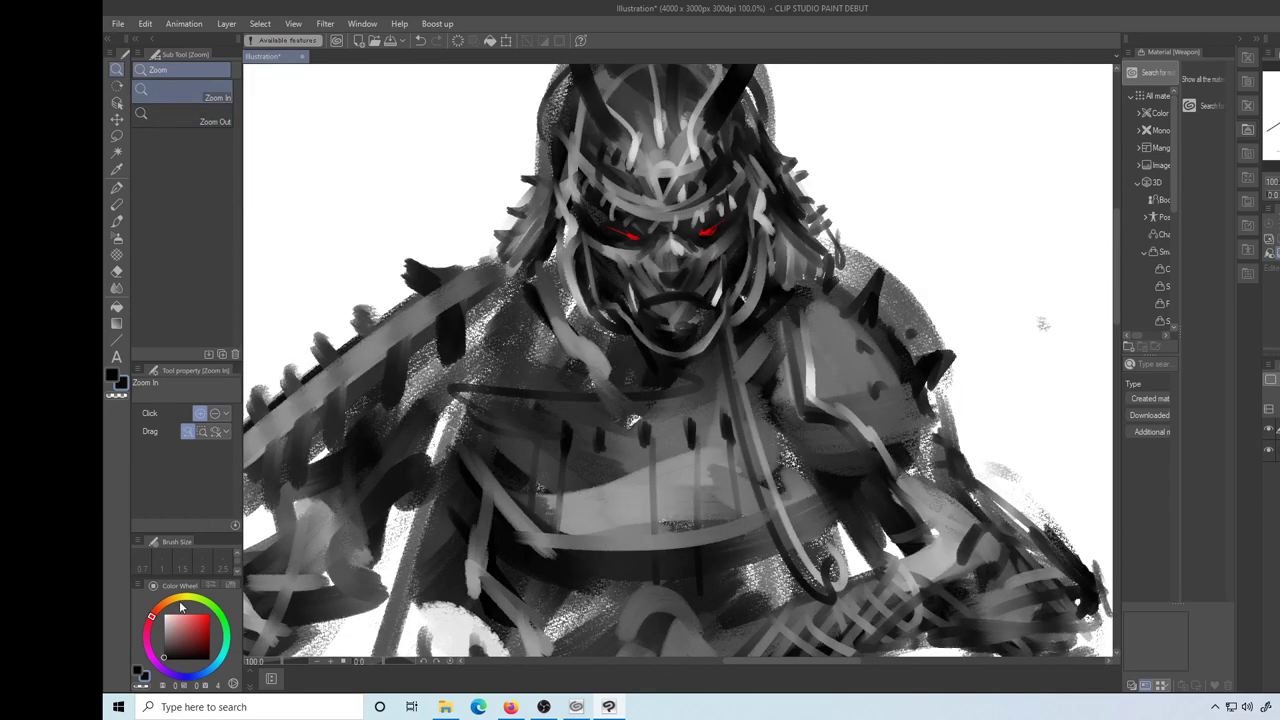
{"action": "left_click", "coordinate": [166, 614]}
{"action": "key", "text": "b"}
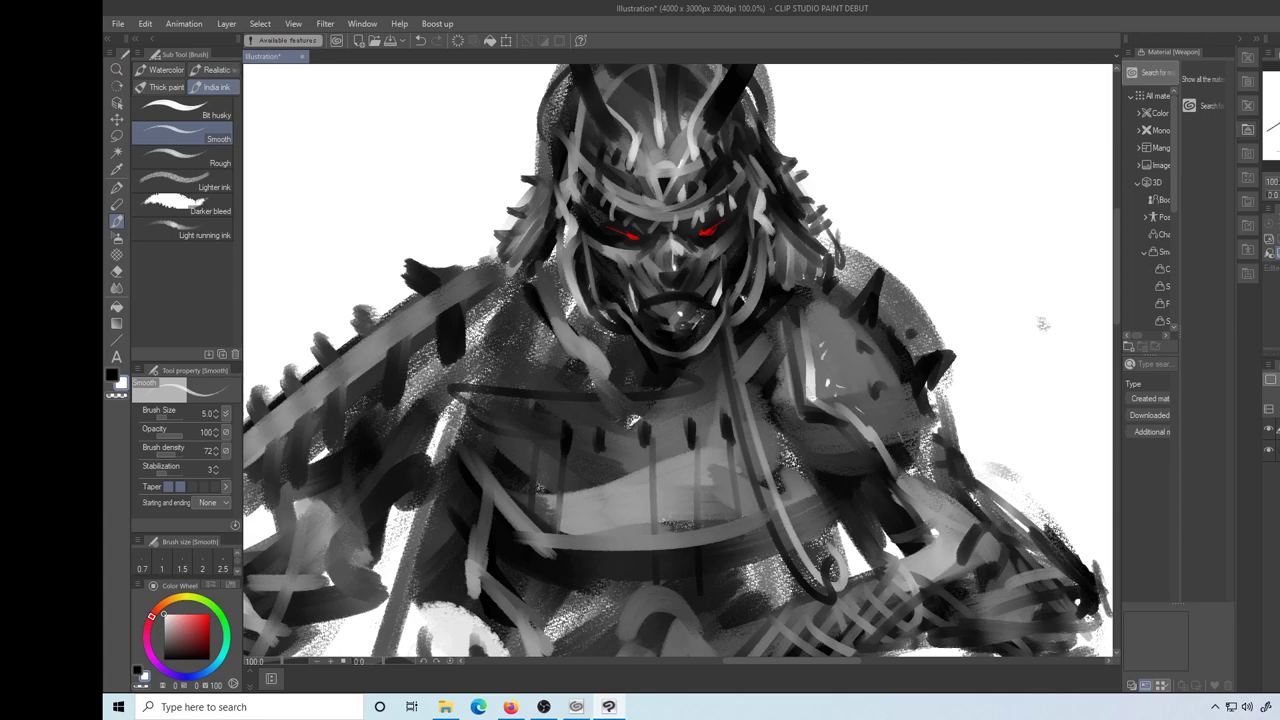
Dot small white highlights along the upper part of the cord hanging over the chest
{"action": "key", "text": "x"}
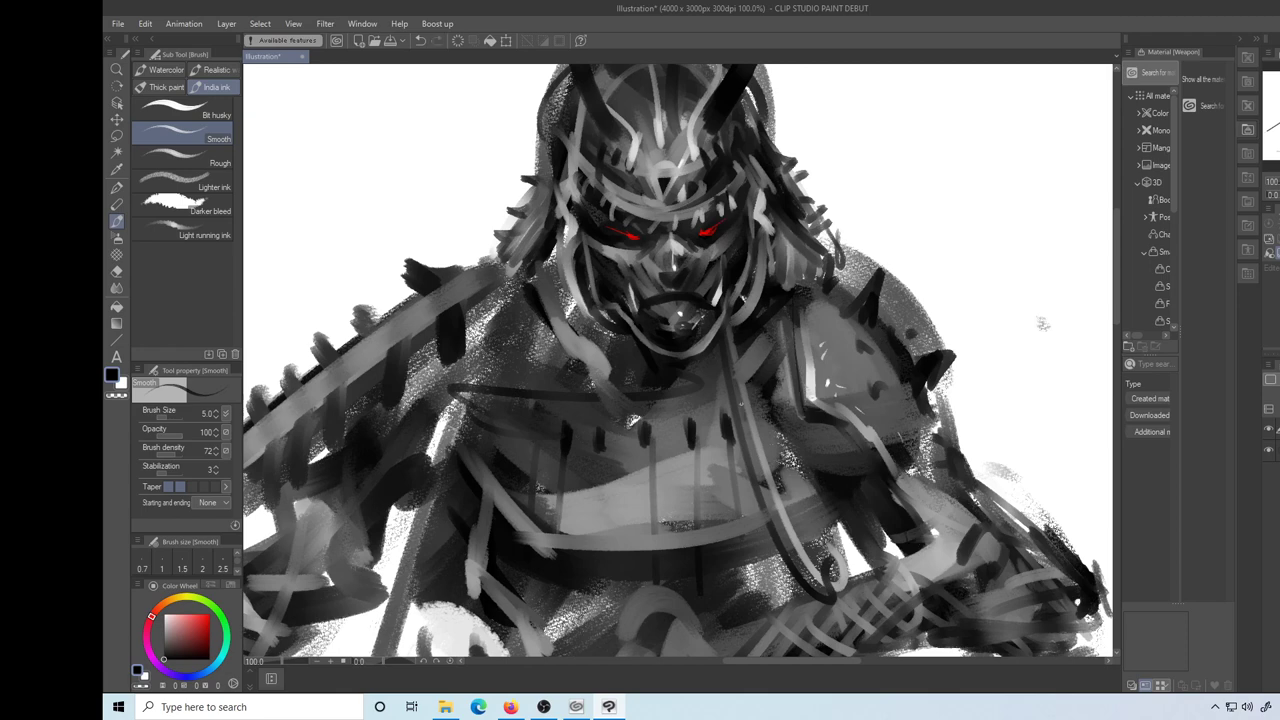
{"action": "key", "text": "x"}
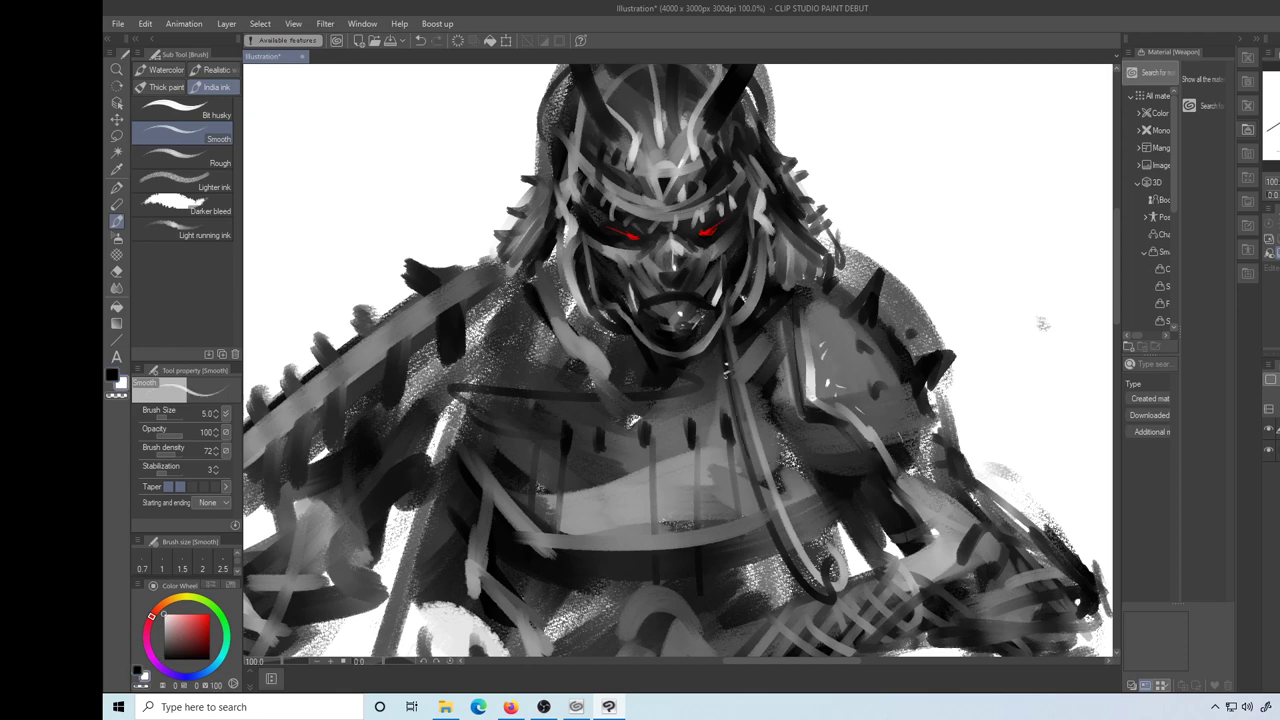
{"action": "left_click_drag", "start_coordinate": [779, 547], "coordinate": [787, 563]}
{"action": "left_click_drag", "start_coordinate": [780, 550], "coordinate": [871, 467]}
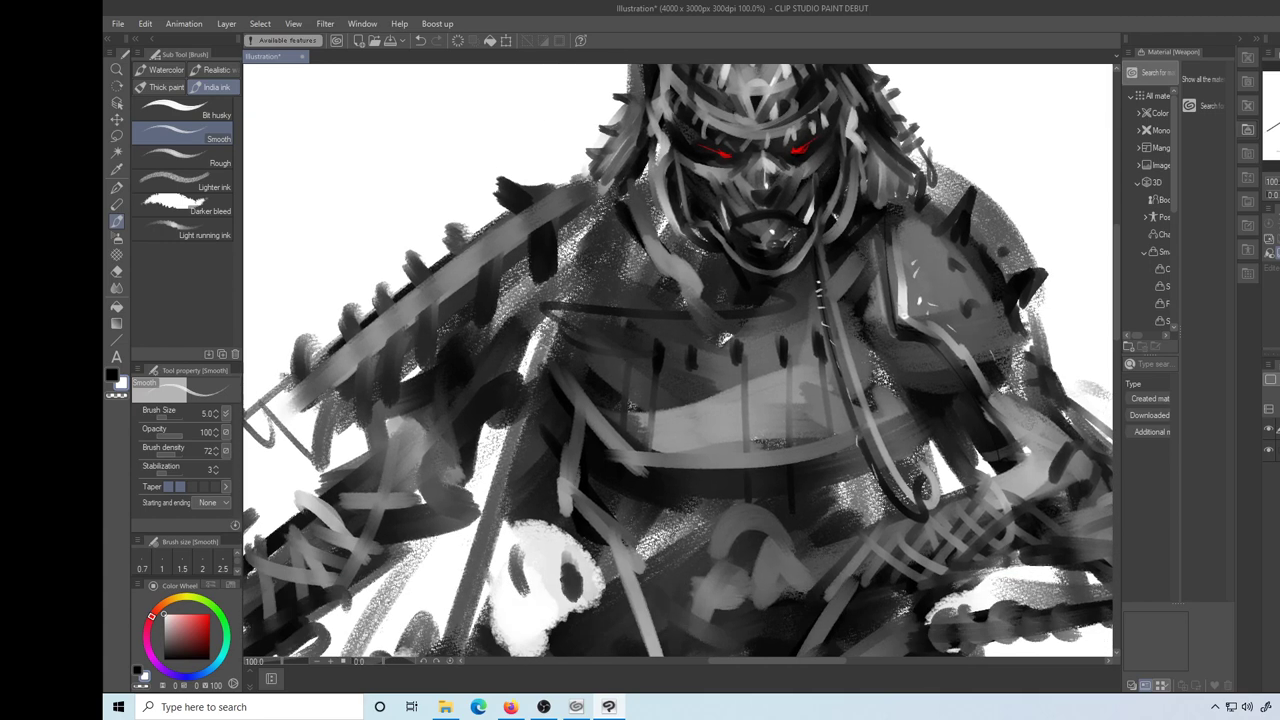
Draw a thin white line down the side of the breastplate and add white highlights to the raised arm's forearm wraps
{"action": "key", "text": "x"}
{"action": "left_click_drag", "start_coordinate": [632, 254], "coordinate": [612, 448]}
{"action": "key", "text": "x"}
{"action": "left_click_drag", "start_coordinate": [607, 232], "coordinate": [617, 512]}
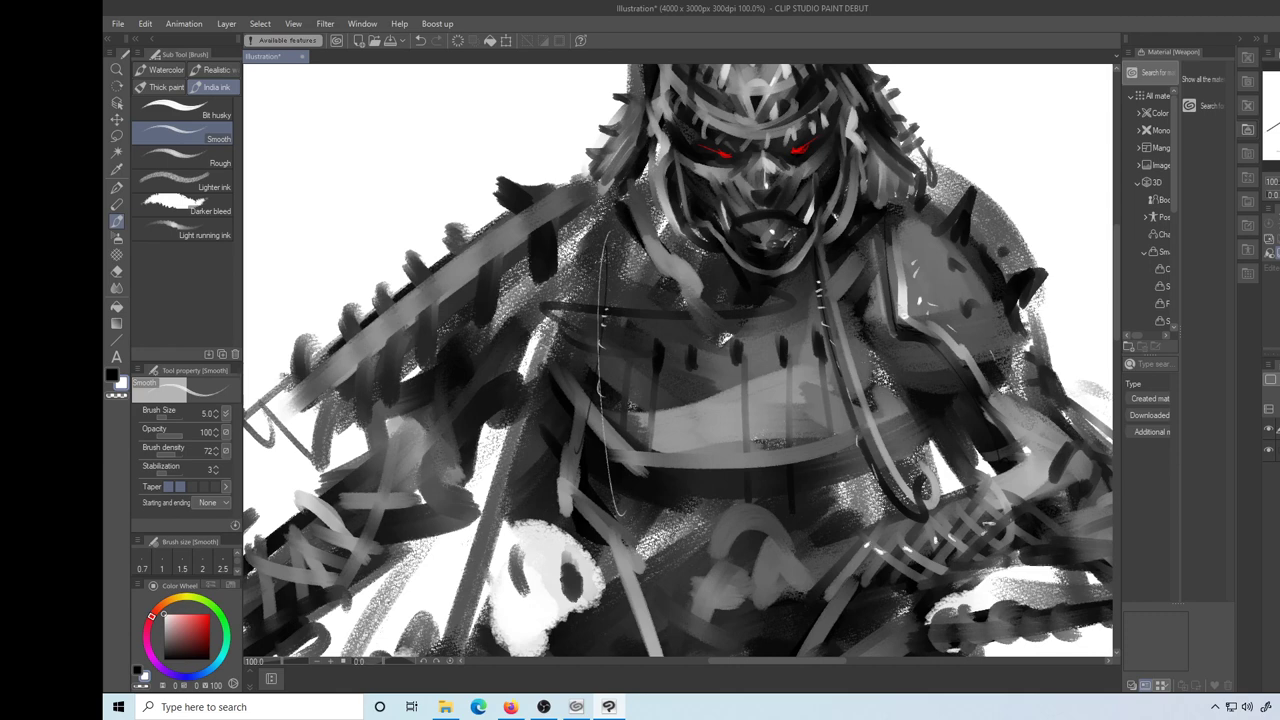
{"action": "left_click_drag", "start_coordinate": [818, 565], "coordinate": [1012, 521]}
{"action": "key", "text": "ctrl+z"}
Review the whole figure and switch back to the Gouache brush for work on the torso
{"action": "key", "text": "slash"}
{"action": "left_click", "coordinate": [786, 434], "text": "alt"}
{"action": "left_click", "coordinate": [805, 474], "text": "alt"}
{"action": "left_click", "coordinate": [815, 475], "text": "alt"}
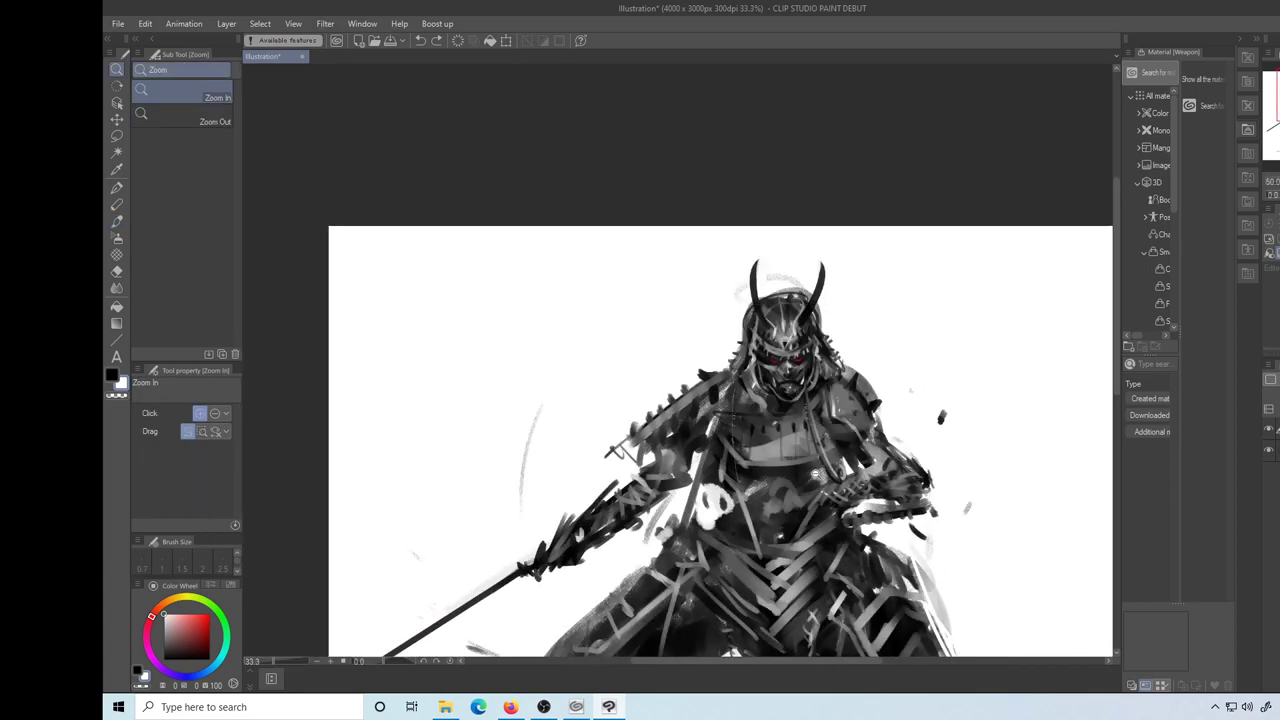
{"action": "left_click", "coordinate": [805, 498], "text": "alt"}
{"action": "left_click_drag", "start_coordinate": [807, 518], "coordinate": [735, 331]}
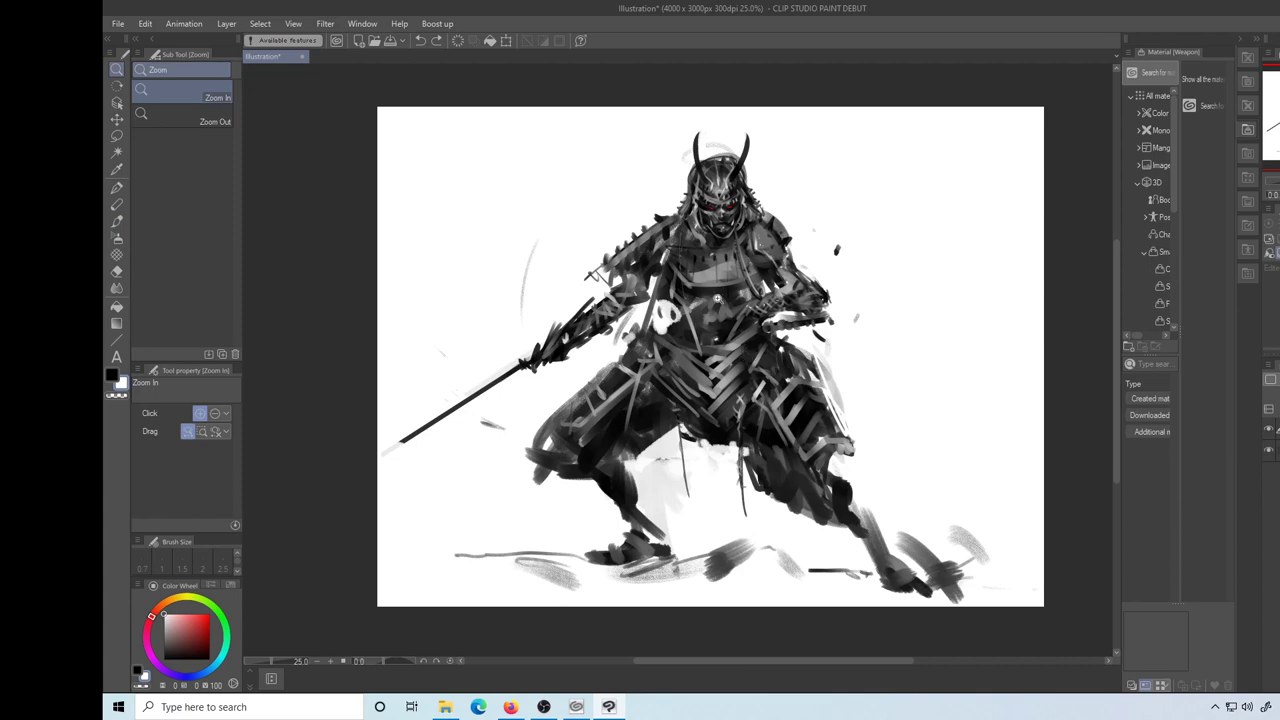
{"action": "left_click", "coordinate": [718, 300]}
{"action": "key", "text": "b"}
{"action": "left_click", "coordinate": [163, 87]}
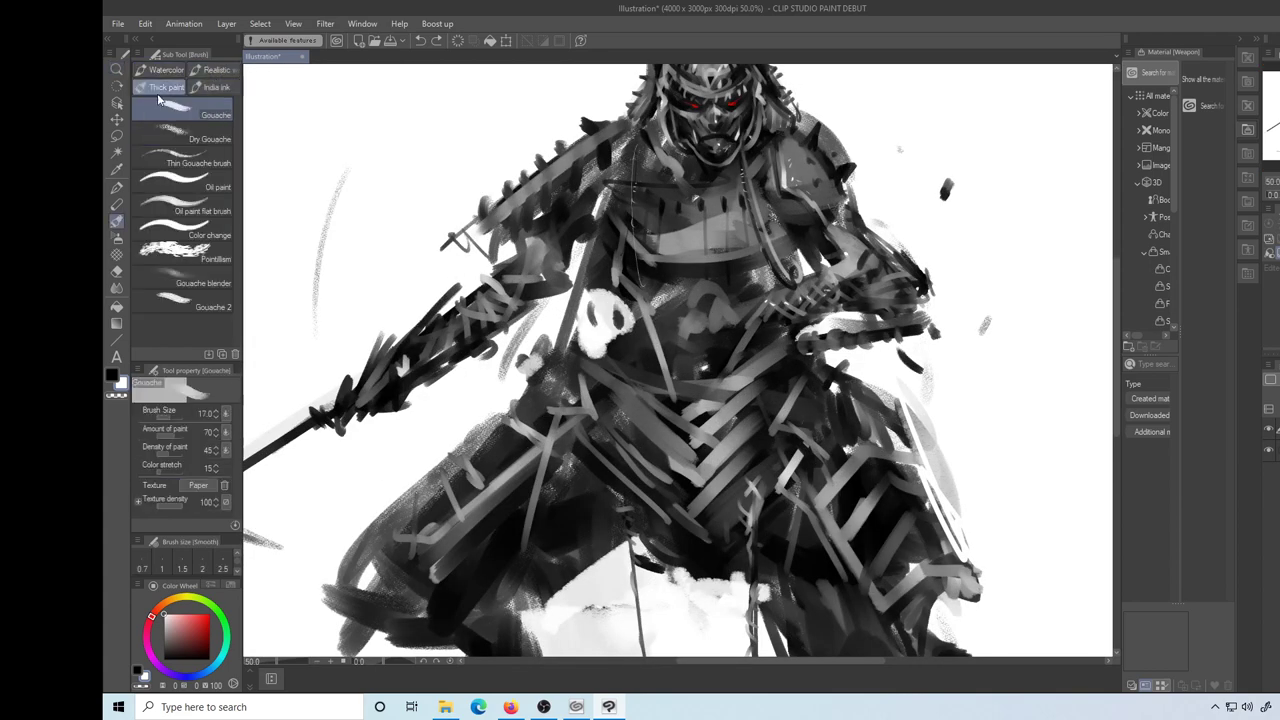
Try a light stroke along the breastplate's lower edge at brush size 40 and undo it
{"action": "key", "text": "bracketright"}
{"action": "key", "text": "bracketright"}
{"action": "key", "text": "bracketright"}
{"action": "key", "text": "bracketright"}
{"action": "left_click_drag", "start_coordinate": [652, 265], "coordinate": [649, 249]}
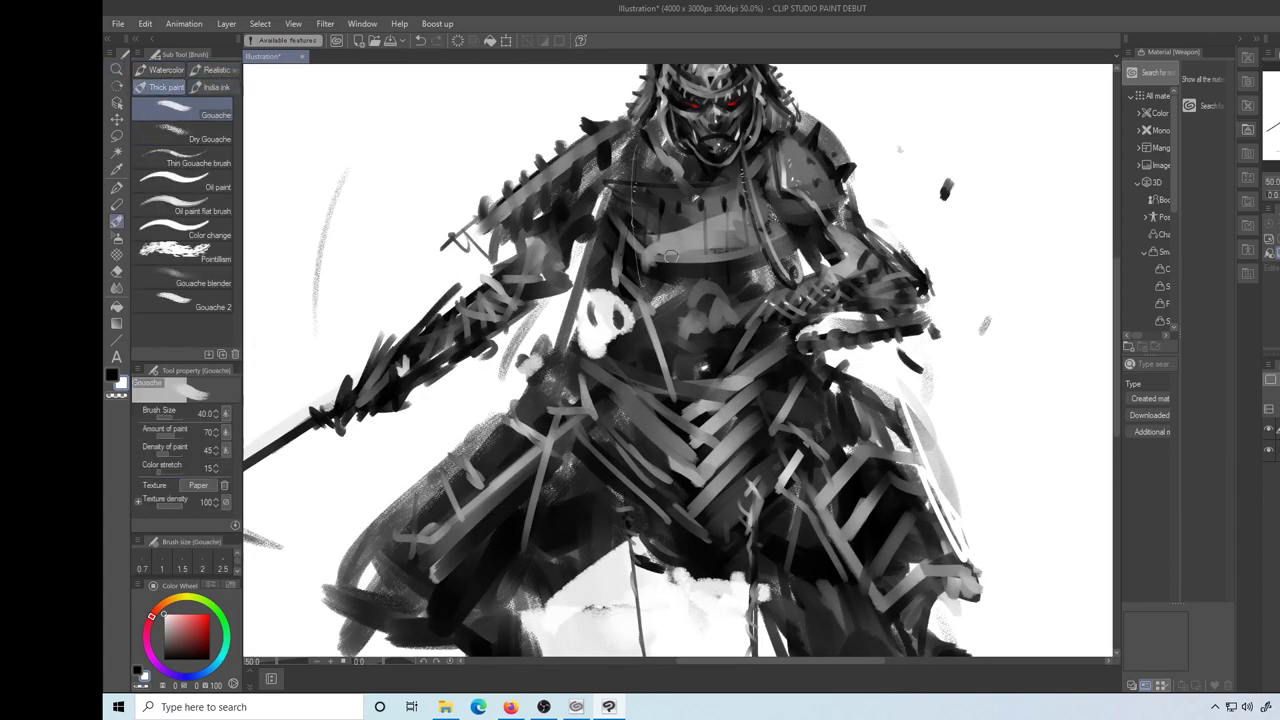
{"action": "key", "text": "ctrl+z"}
Set the Gouache brush size to 25 and paint a light wavy trim with dark accents along the breastplate's lower edge
{"action": "key", "text": "bracketleft"}
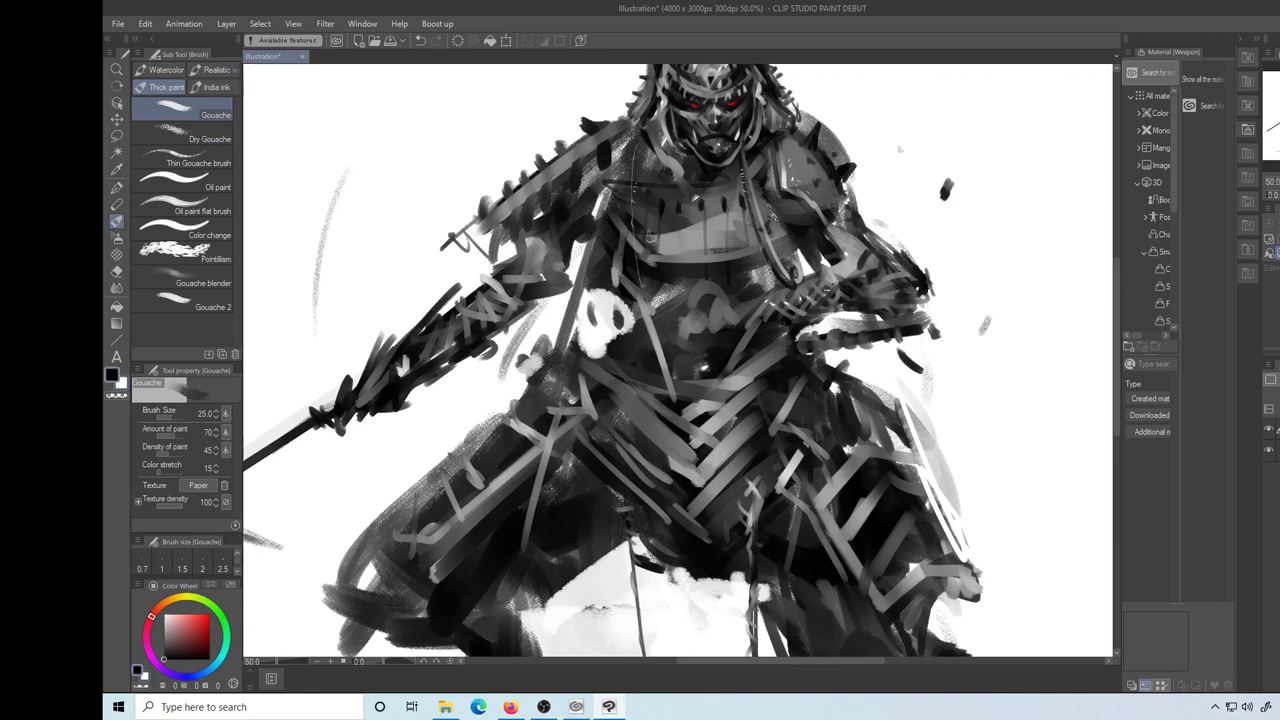
{"action": "mouse_move", "coordinate": [642, 250]}
{"action": "left_mouse_down"}
{"action": "mouse_move", "coordinate": [693, 260]}
{"action": "mouse_move", "coordinate": [778, 232]}
{"action": "mouse_move", "coordinate": [727, 254]}
{"action": "mouse_move", "coordinate": [708, 246]}
{"action": "mouse_move", "coordinate": [701, 265]}
{"action": "mouse_move", "coordinate": [723, 252]}
{"action": "mouse_move", "coordinate": [716, 265]}
{"action": "mouse_move", "coordinate": [707, 246]}
{"action": "left_mouse_up"}
{"action": "key", "text": "x"}
{"action": "key", "text": "x"}
{"action": "key", "text": "x"}
{"action": "left_click_drag", "start_coordinate": [706, 248], "coordinate": [718, 256]}
{"action": "key", "text": "x"}
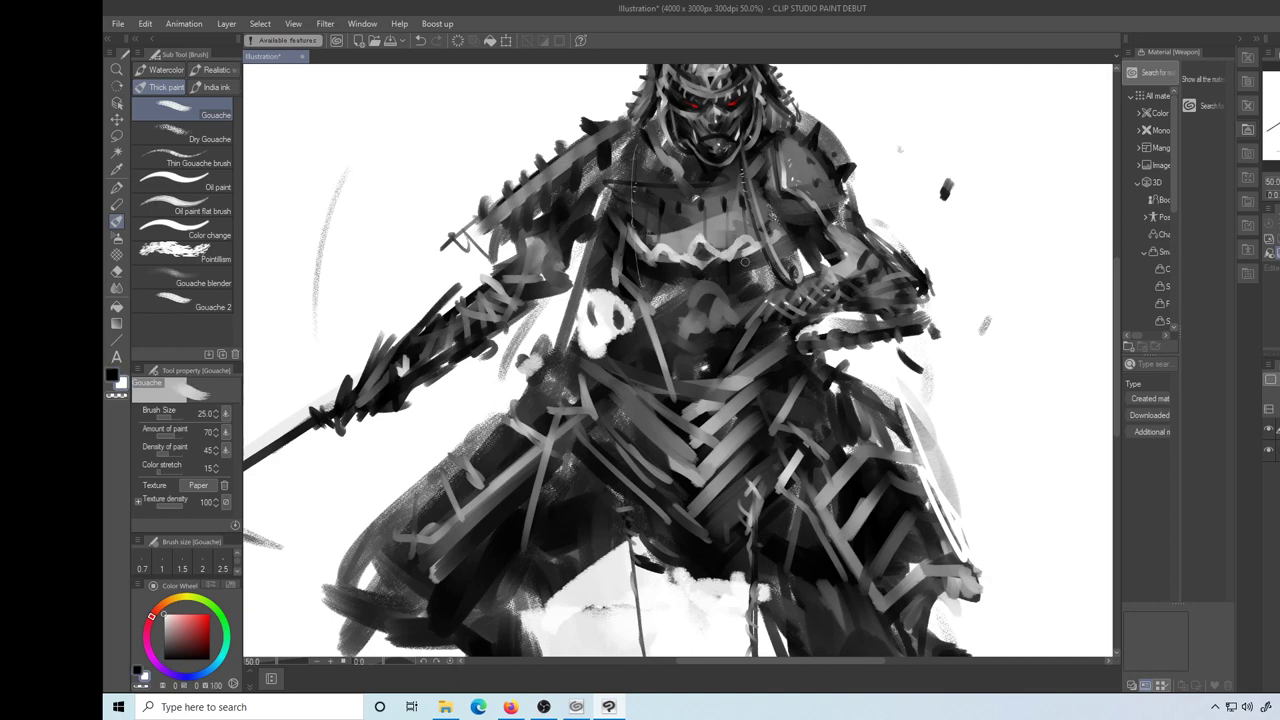
{"action": "left_click", "coordinate": [786, 232], "text": "alt"}
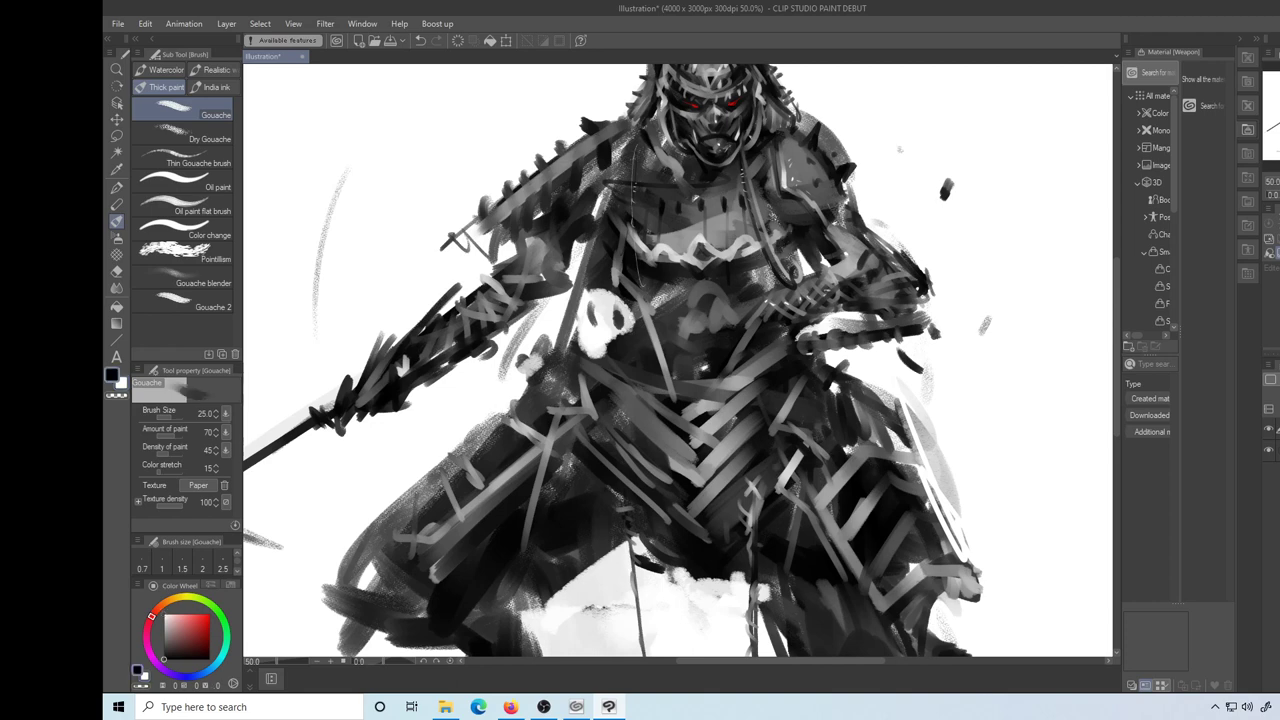
Paint short light and dark accent strokes around the breastplate's wavy lower trim and abdomen, undoing the last one
{"action": "key", "text": "x"}
{"action": "mouse_move", "coordinate": [758, 256]}
{"action": "left_mouse_down"}
{"action": "mouse_move", "coordinate": [747, 281]}
{"action": "mouse_move", "coordinate": [762, 268]}
{"action": "left_mouse_up"}
{"action": "key", "text": "x"}
{"action": "key", "text": "x"}
{"action": "left_click_drag", "start_coordinate": [641, 259], "coordinate": [655, 292]}
{"action": "key", "text": "x"}
{"action": "key", "text": "x"}
{"action": "left_click_drag", "start_coordinate": [751, 284], "coordinate": [738, 306]}
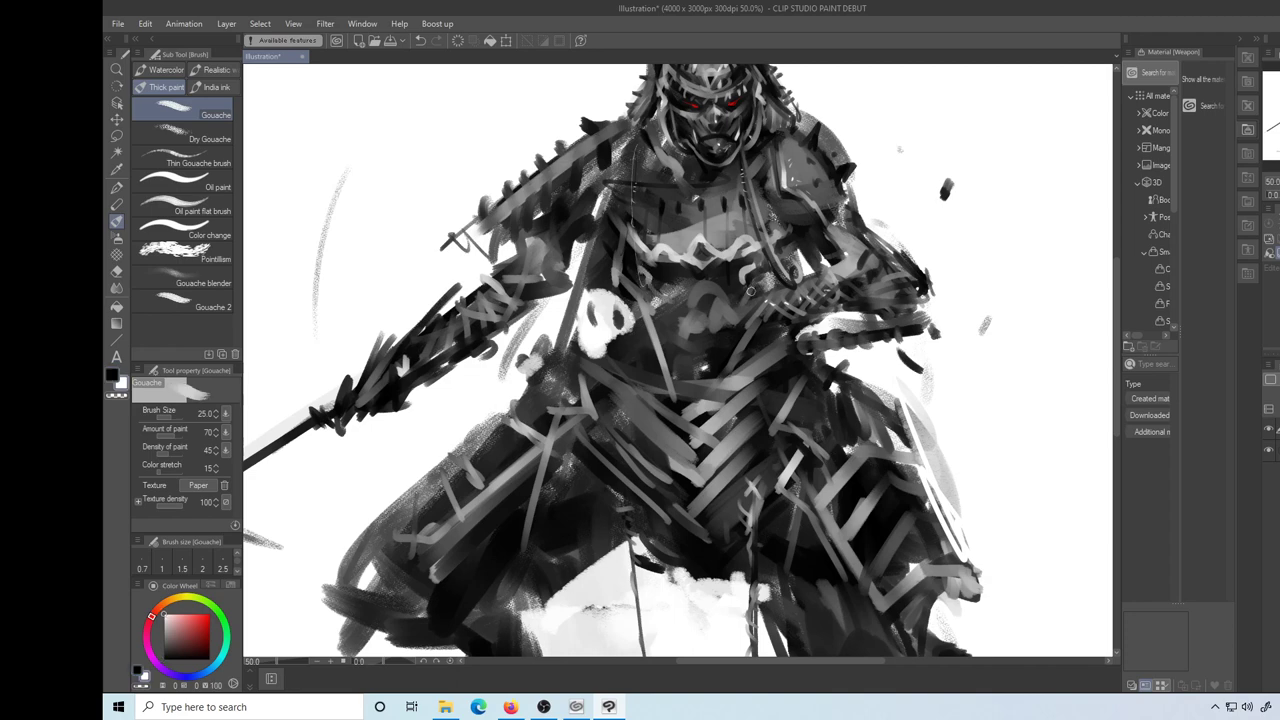
{"action": "left_click", "coordinate": [728, 246], "text": "alt"}
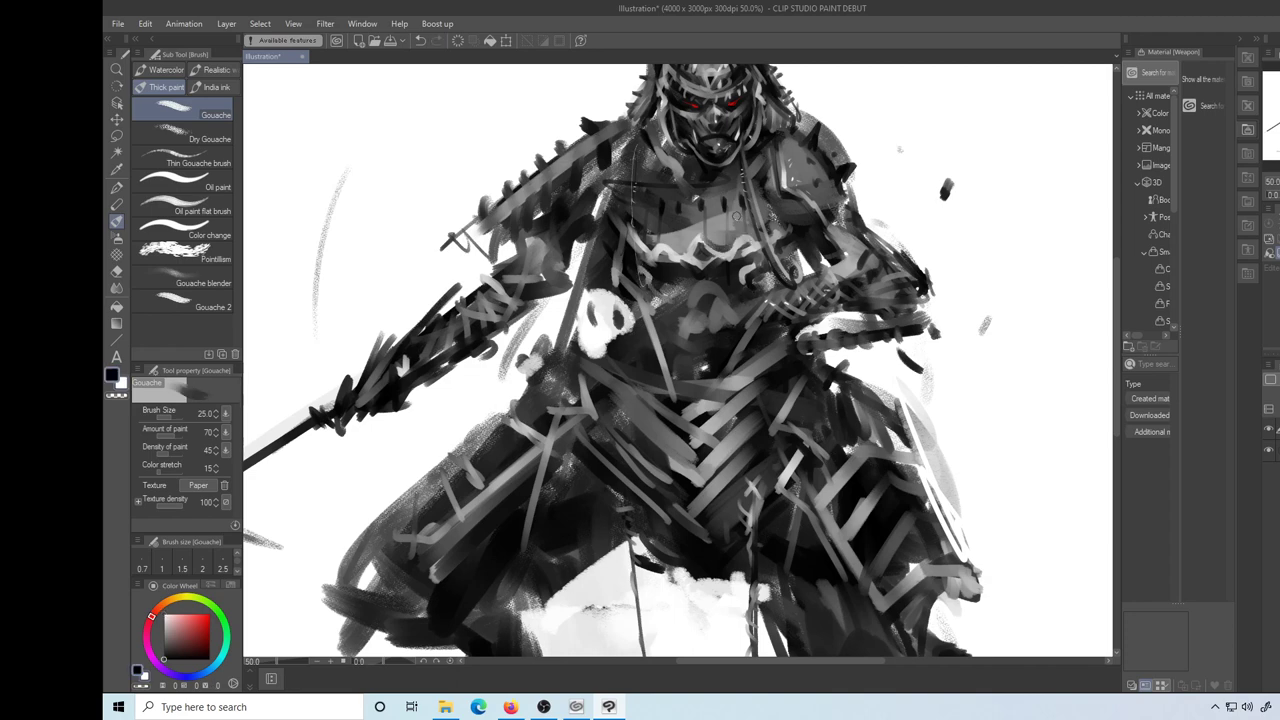
{"action": "key", "text": "ctrl+z"}
Extend the breastplate's light trim at its centre and sides, using tones sampled from the armour
{"action": "mouse_move", "coordinate": [697, 242]}
{"action": "left_mouse_down"}
{"action": "mouse_move", "coordinate": [730, 236]}
{"action": "mouse_move", "coordinate": [699, 232]}
{"action": "mouse_move", "coordinate": [695, 217]}
{"action": "mouse_move", "coordinate": [710, 185]}
{"action": "mouse_move", "coordinate": [778, 240]}
{"action": "mouse_move", "coordinate": [627, 215]}
{"action": "mouse_move", "coordinate": [781, 216]}
{"action": "left_mouse_up"}
{"action": "key", "text": "x"}
{"action": "key", "text": "x"}
{"action": "key", "text": "x"}
{"action": "left_click", "coordinate": [626, 216], "text": "alt"}
{"action": "left_click", "coordinate": [626, 220], "text": "alt"}
{"action": "key", "text": "x"}
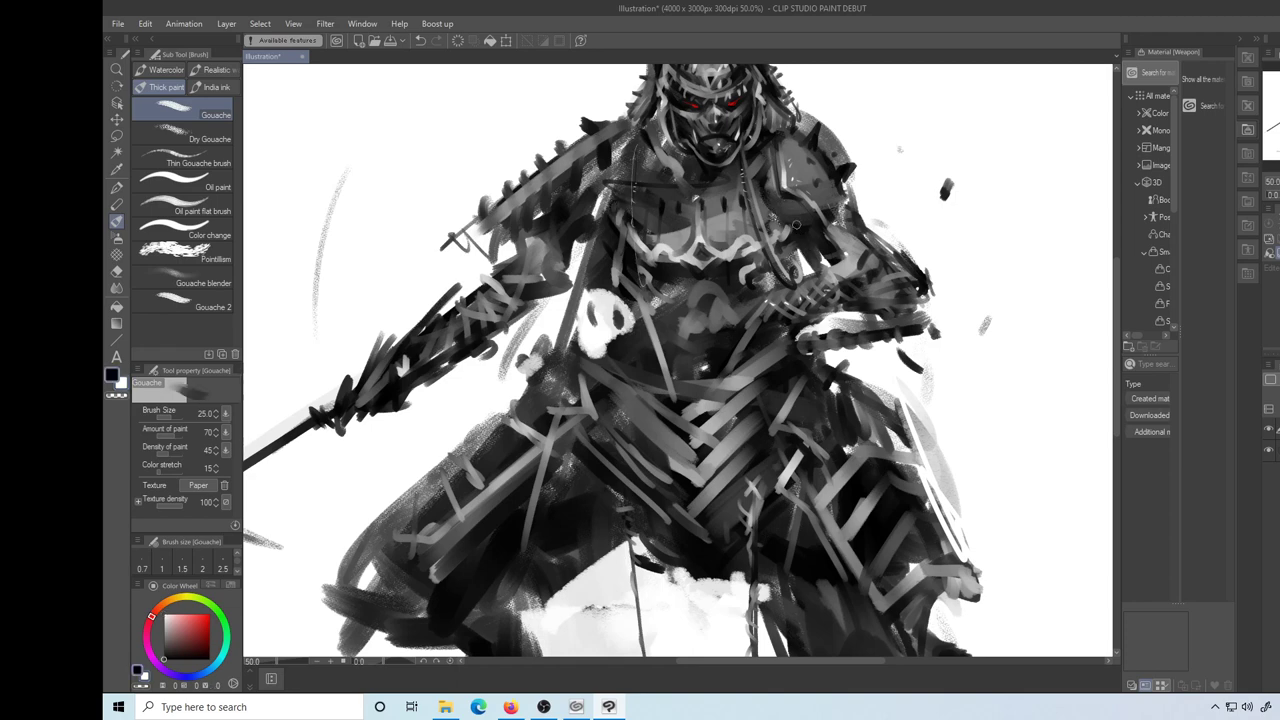
Set the Gouache brush size to 12 and add fine marks beside the breastplate with greys sampled from the armour
{"action": "key", "text": "bracketleft"}
{"action": "key", "text": "bracketleft"}
{"action": "key", "text": "bracketleft"}
{"action": "left_click", "coordinate": [804, 224], "text": "alt"}
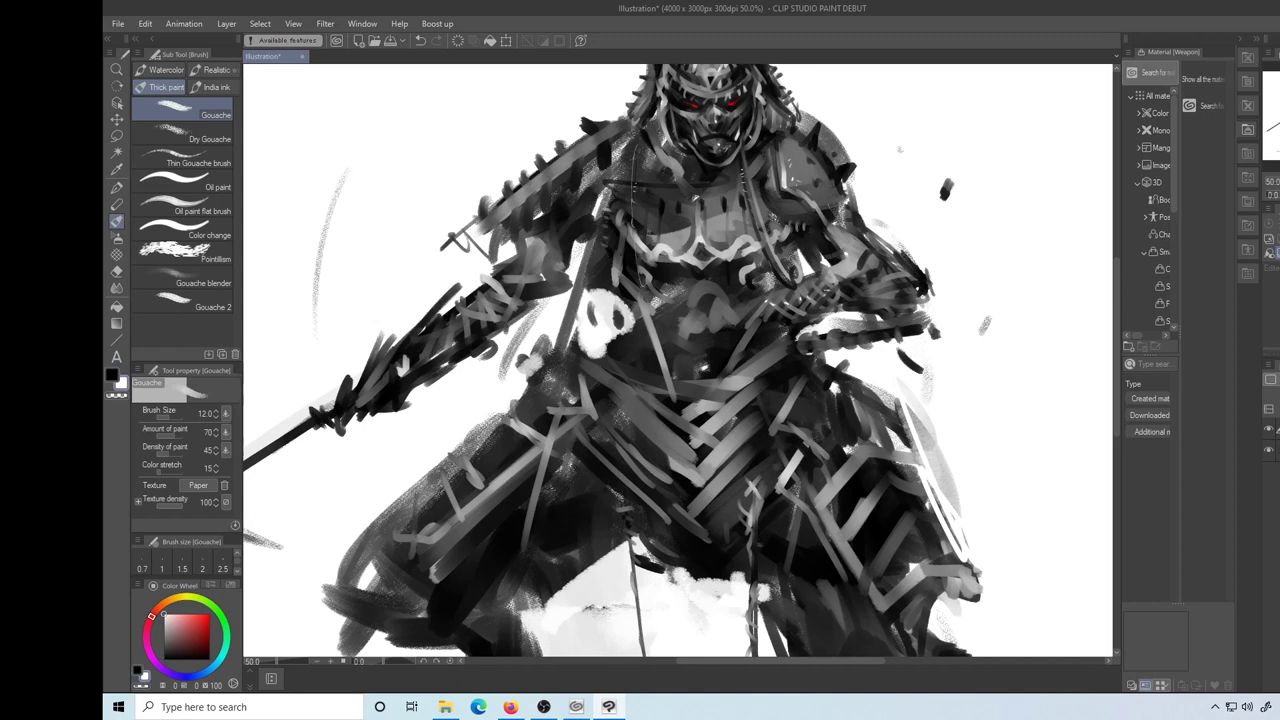
{"action": "left_click", "coordinate": [808, 382], "text": "alt"}
Bring the whole canvas into view and add a new layer beneath the figure
{"action": "key", "text": "ctrl+space"}
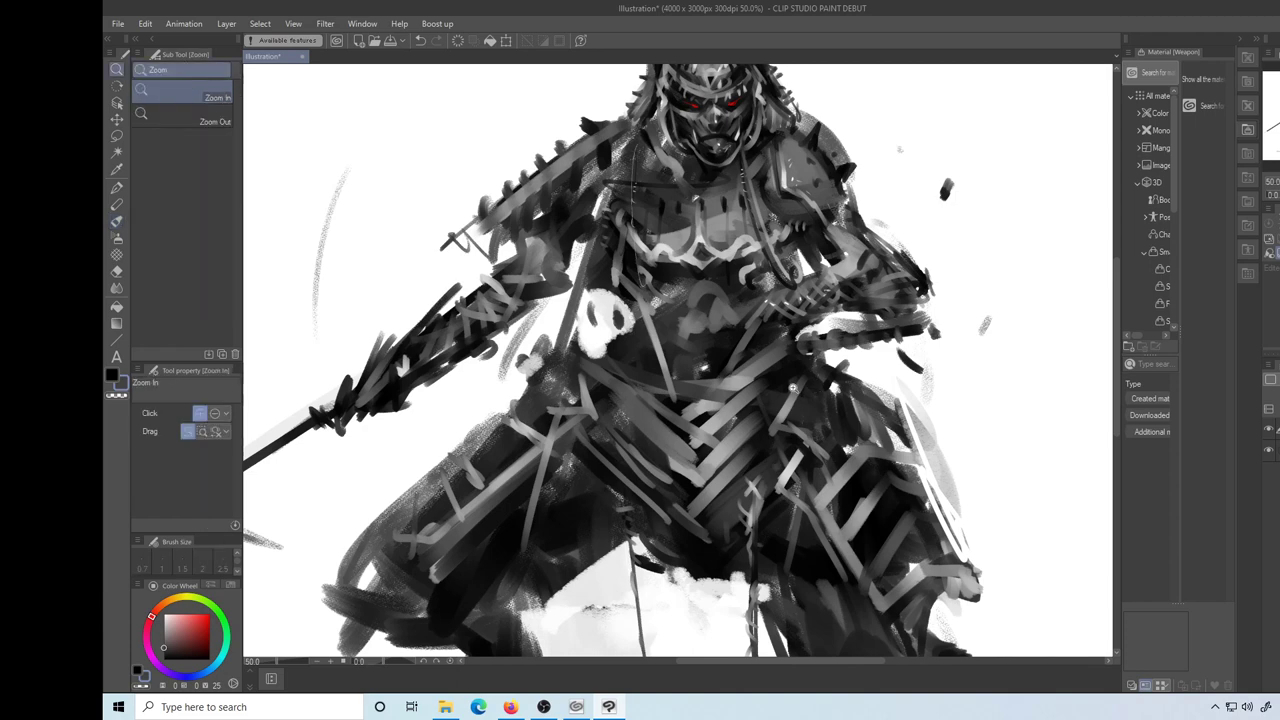
{"action": "left_click", "coordinate": [765, 355], "text": "alt"}
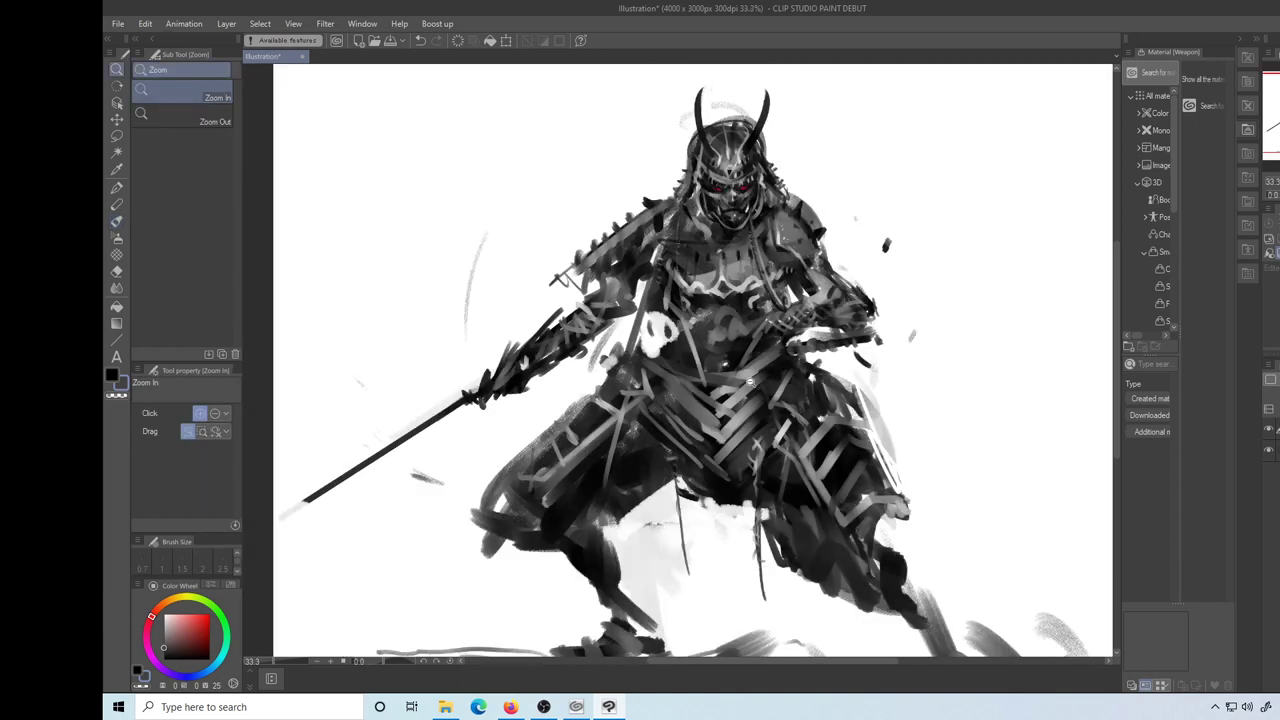
{"action": "left_click", "coordinate": [752, 384], "text": "alt"}
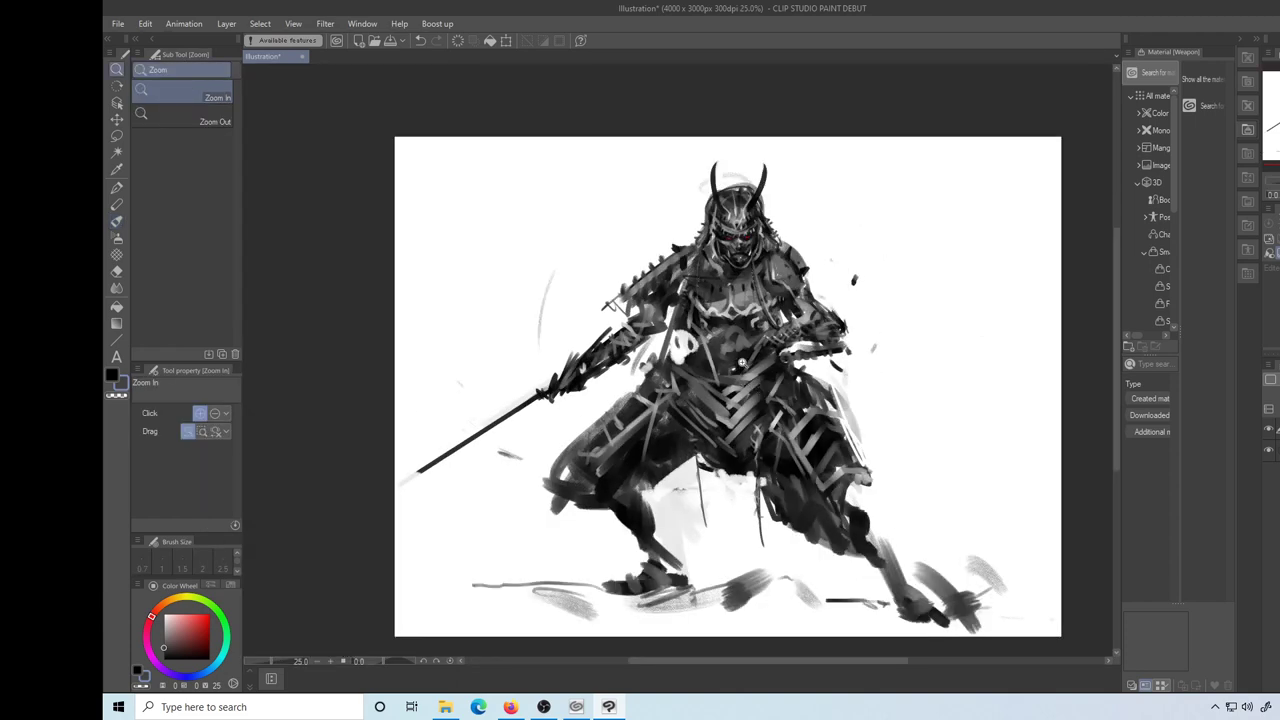
{"action": "left_click", "coordinate": [1278, 450]}
{"action": "left_click", "coordinate": [1279, 409]}
Set the Gouache brush to size 600 and block in a broad grey ground shape behind the warrior's feet
{"action": "key", "text": "b"}
{"action": "key", "text": "bracketright"}
{"action": "key", "text": "bracketright"}
{"action": "key", "text": "bracketright"}
{"action": "key", "text": "bracketright"}
{"action": "key", "text": "bracketright"}
{"action": "key", "text": "bracketright"}
{"action": "key", "text": "bracketright"}
{"action": "key", "text": "bracketright"}
{"action": "key", "text": "bracketright"}
{"action": "key", "text": "bracketright"}
{"action": "key", "text": "bracketright"}
{"action": "key", "text": "bracketright"}
{"action": "key", "text": "bracketright"}
{"action": "key", "text": "bracketright"}
{"action": "key", "text": "bracketright"}
{"action": "key", "text": "bracketright"}
{"action": "key", "text": "bracketright"}
{"action": "key", "text": "bracketright"}
{"action": "mouse_move", "coordinate": [747, 571]}
{"action": "left_mouse_down"}
{"action": "mouse_move", "coordinate": [783, 542]}
{"action": "mouse_move", "coordinate": [719, 608]}
{"action": "mouse_move", "coordinate": [695, 584]}
{"action": "mouse_move", "coordinate": [735, 577]}
{"action": "mouse_move", "coordinate": [653, 608]}
{"action": "mouse_move", "coordinate": [714, 607]}
{"action": "left_mouse_up"}
{"action": "key", "text": "ctrl+z"}
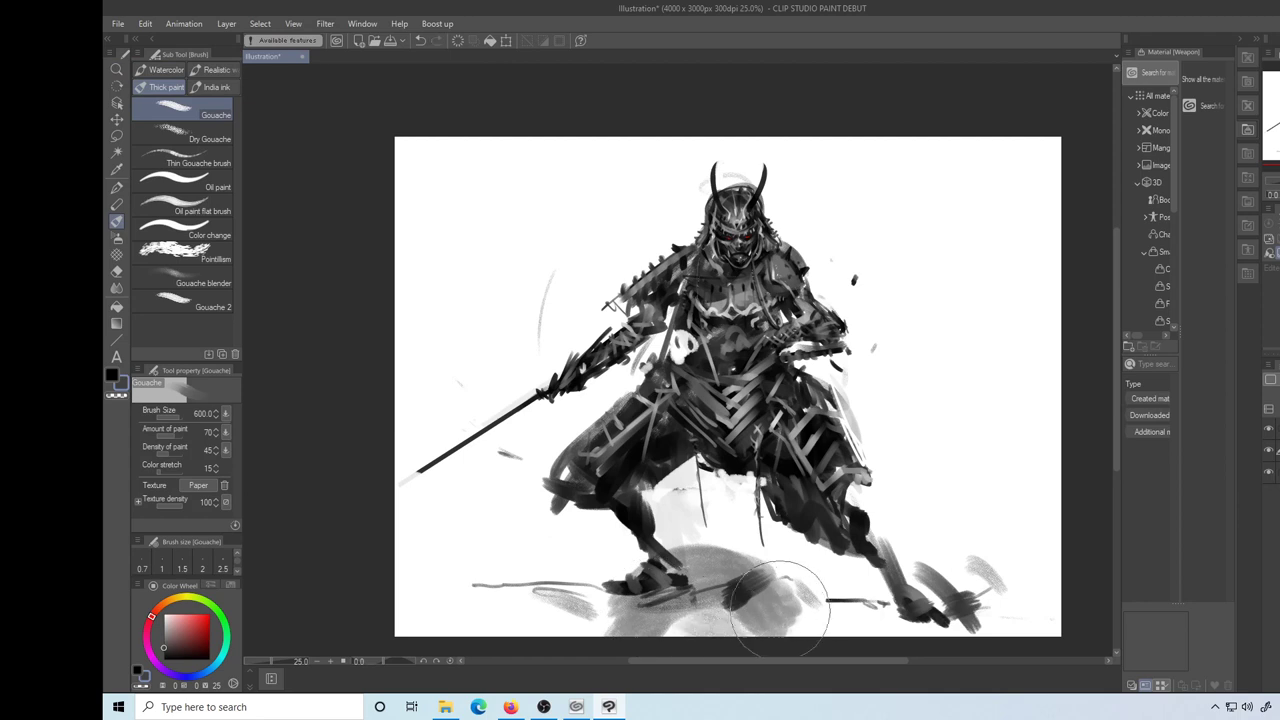
Reduce the Gouache brush to size 300 and extend the rough grey ground across the canvas's lower edge
{"action": "key", "text": "bracketleft"}
{"action": "key", "text": "bracketleft"}
{"action": "key", "text": "bracketleft"}
{"action": "mouse_move", "coordinate": [794, 596]}
{"action": "left_mouse_down"}
{"action": "mouse_move", "coordinate": [892, 566]}
{"action": "mouse_move", "coordinate": [868, 611]}
{"action": "mouse_move", "coordinate": [1075, 611]}
{"action": "mouse_move", "coordinate": [695, 631]}
{"action": "mouse_move", "coordinate": [585, 564]}
{"action": "mouse_move", "coordinate": [628, 626]}
{"action": "mouse_move", "coordinate": [452, 611]}
{"action": "mouse_move", "coordinate": [517, 613]}
{"action": "mouse_move", "coordinate": [502, 633]}
{"action": "mouse_move", "coordinate": [560, 639]}
{"action": "mouse_move", "coordinate": [848, 635]}
{"action": "left_mouse_up"}
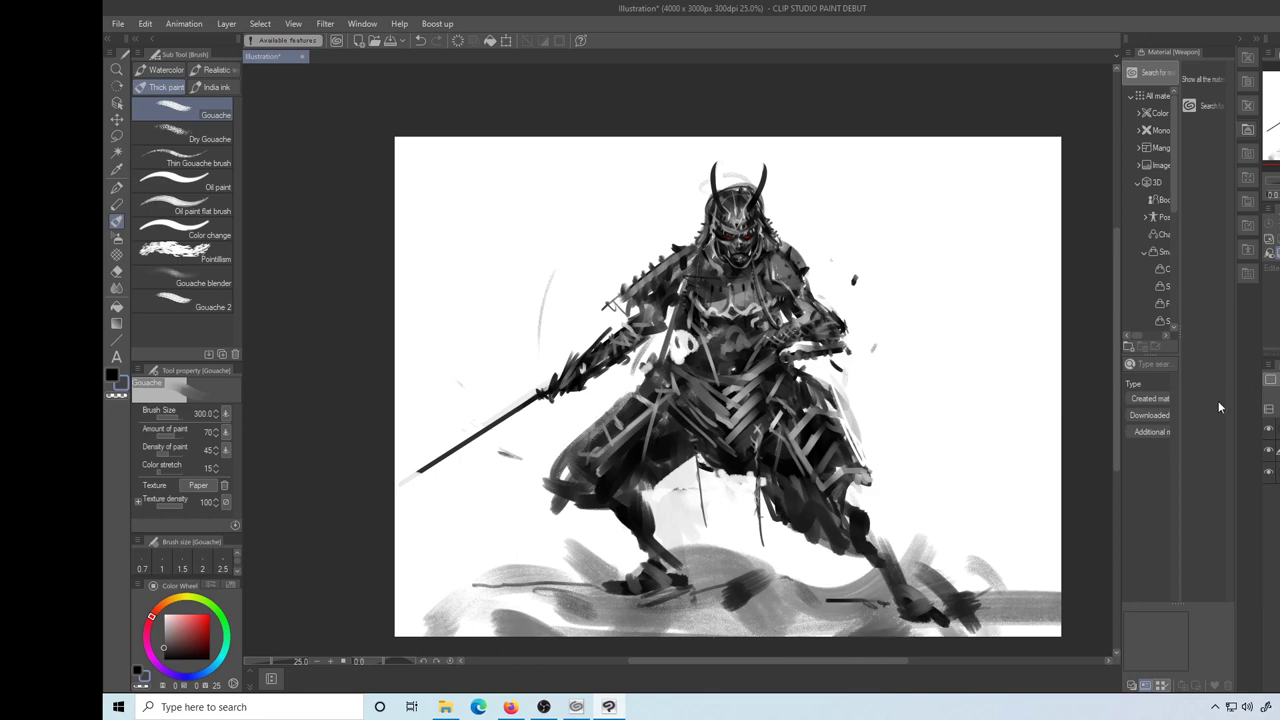
Choose a bright red, try painting a round disc behind the warrior's head and shoulder, and undo it
{"action": "left_click", "coordinate": [211, 611]}
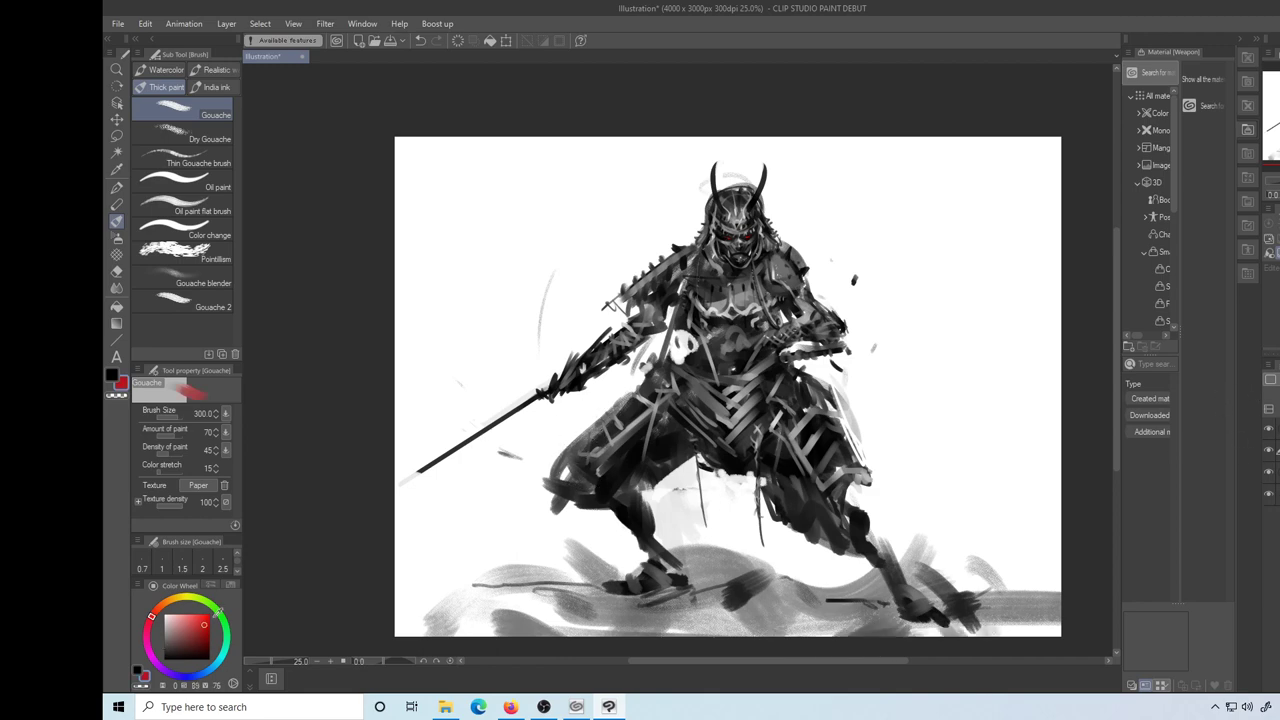
{"action": "mouse_move", "coordinate": [784, 238]}
{"action": "left_mouse_down"}
{"action": "mouse_move", "coordinate": [778, 205]}
{"action": "mouse_move", "coordinate": [796, 236]}
{"action": "left_mouse_up"}
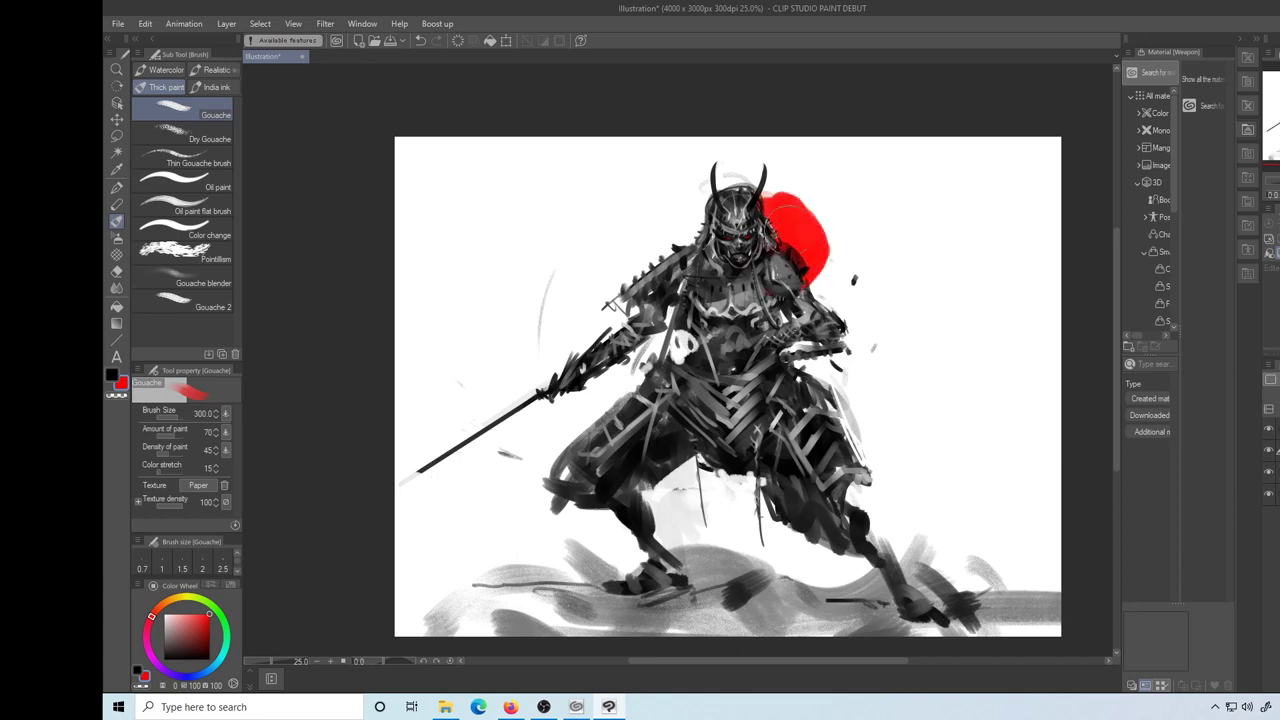
{"action": "key", "text": "ctrl+z"}
{"action": "mouse_move", "coordinate": [890, 235]}
{"action": "left_mouse_down"}
{"action": "mouse_move", "coordinate": [897, 263]}
{"action": "mouse_move", "coordinate": [885, 252]}
{"action": "left_mouse_up"}
{"action": "key", "text": "ctrl+z"}
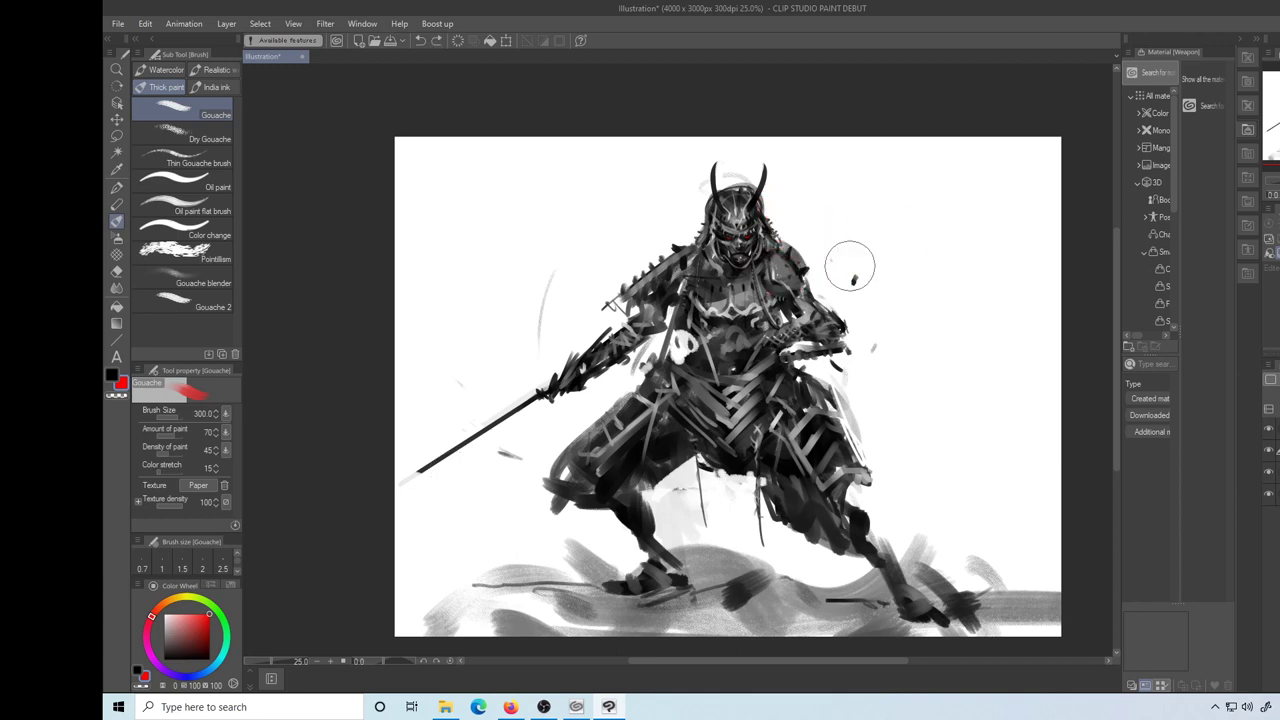
Paint a broad red diagonal band behind the figure, from the sword to the canvas's upper-right corner, undoing and repeating unsatisfactory strokes
{"action": "mouse_move", "coordinate": [402, 490]}
{"action": "left_mouse_down"}
{"action": "mouse_move", "coordinate": [673, 314]}
{"action": "mouse_move", "coordinate": [1095, 80]}
{"action": "left_mouse_up"}
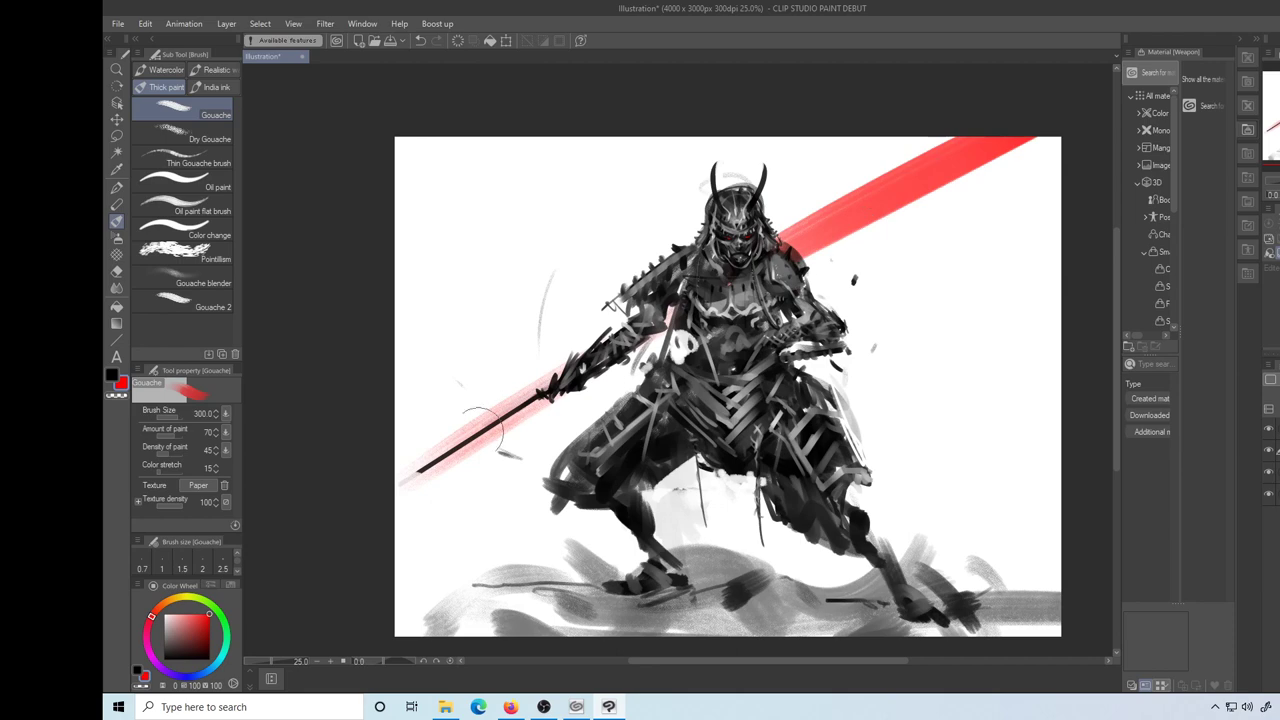
{"action": "key", "text": "ctrl+z"}
{"action": "left_click_drag", "start_coordinate": [408, 476], "coordinate": [1030, 150]}
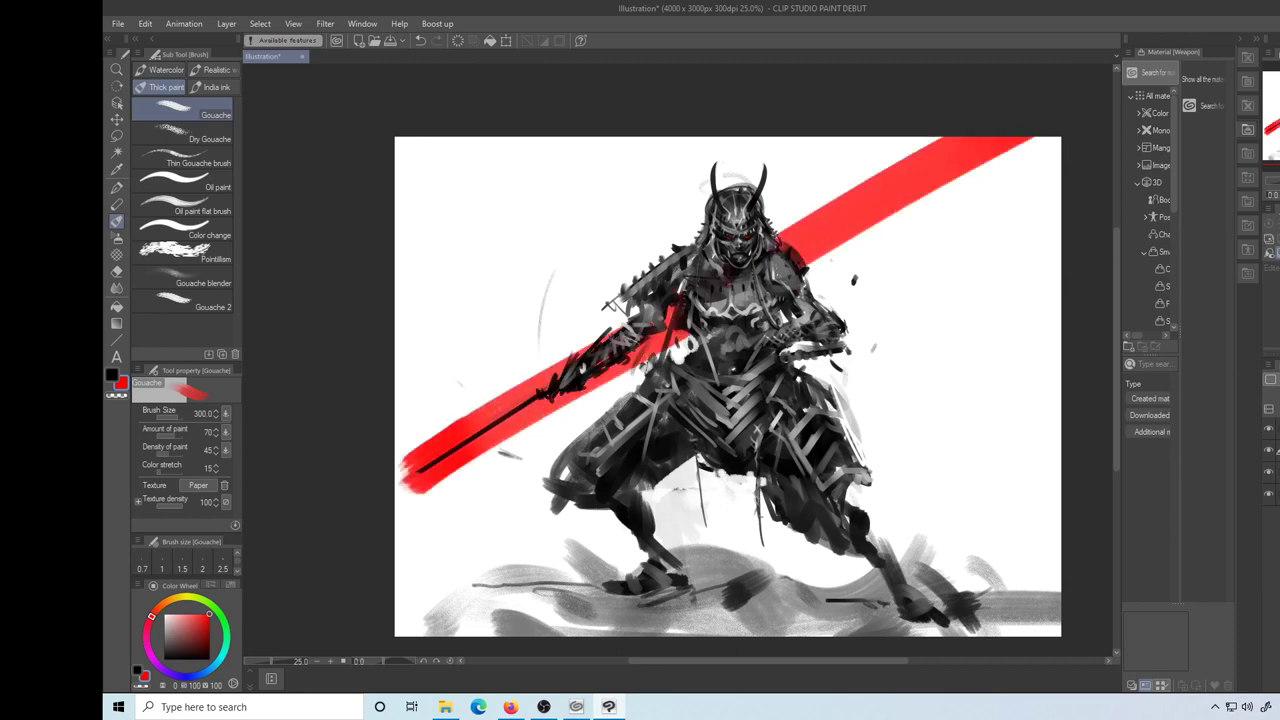
{"action": "key", "text": "ctrl+z"}
{"action": "mouse_move", "coordinate": [437, 452]}
{"action": "left_mouse_down"}
{"action": "mouse_move", "coordinate": [1060, 140]}
{"action": "mouse_move", "coordinate": [795, 265]}
{"action": "left_mouse_up"}
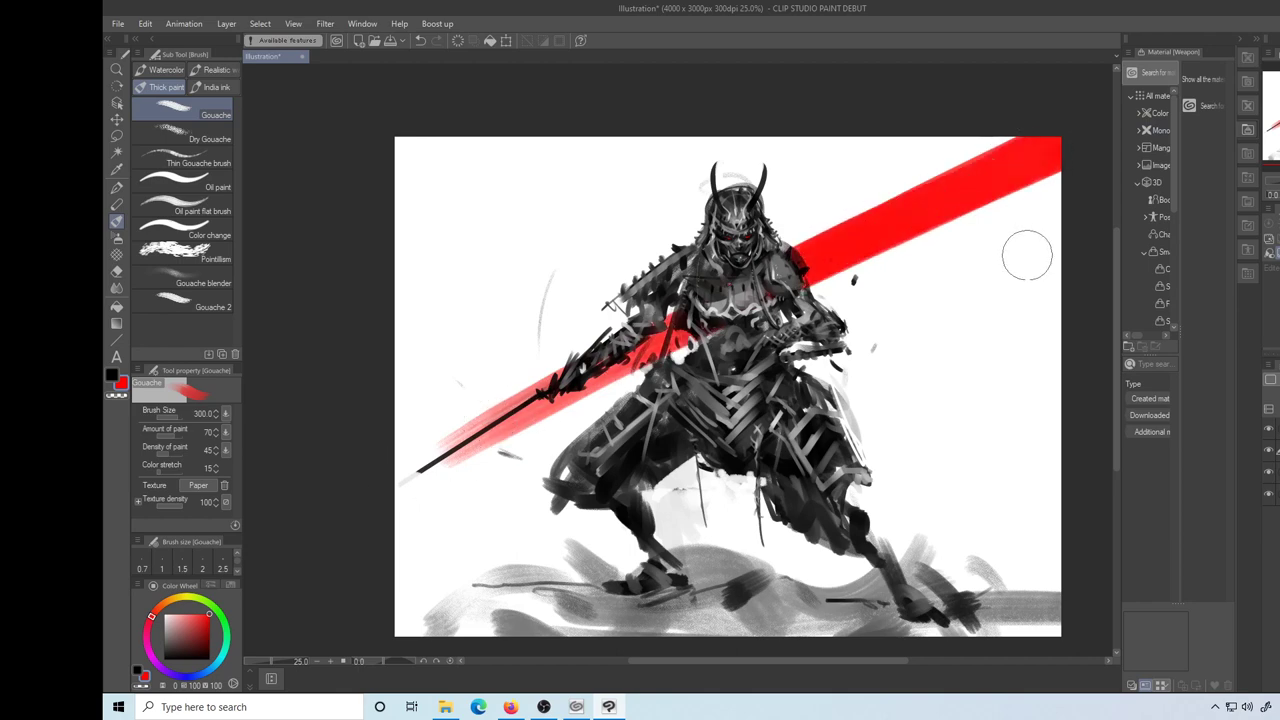
Enlarge the Kneaded eraser and erase the stray red showing over the warrior's torso
{"action": "key", "text": "e"}
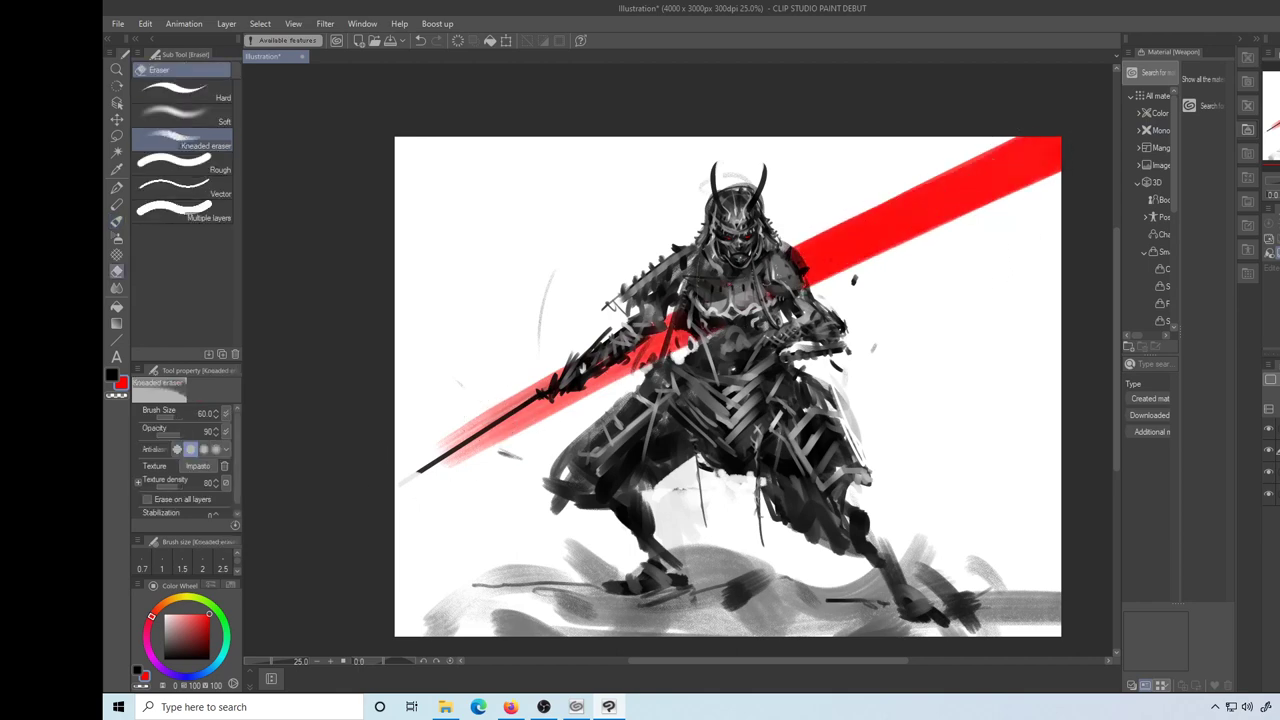
{"action": "key", "text": "bracketright"}
{"action": "key", "text": "bracketright"}
{"action": "key", "text": "bracketright"}
{"action": "key", "text": "bracketright"}
{"action": "key", "text": "bracketright"}
{"action": "key", "text": "bracketright"}
{"action": "key", "text": "bracketright"}
{"action": "mouse_move", "coordinate": [786, 291]}
{"action": "left_mouse_down"}
{"action": "mouse_move", "coordinate": [748, 298]}
{"action": "mouse_move", "coordinate": [730, 292]}
{"action": "mouse_move", "coordinate": [714, 318]}
{"action": "left_mouse_up"}
Reduce the Kneaded eraser to size 100, try moving a layer up the layer stack, and undo the move
{"action": "key", "text": "bracketleft"}
{"action": "key", "text": "bracketleft"}
{"action": "key", "text": "bracketleft"}
{"action": "key", "text": "bracketleft"}
{"action": "key", "text": "bracketleft"}
{"action": "left_click_drag", "start_coordinate": [1278, 451], "coordinate": [1278, 428]}
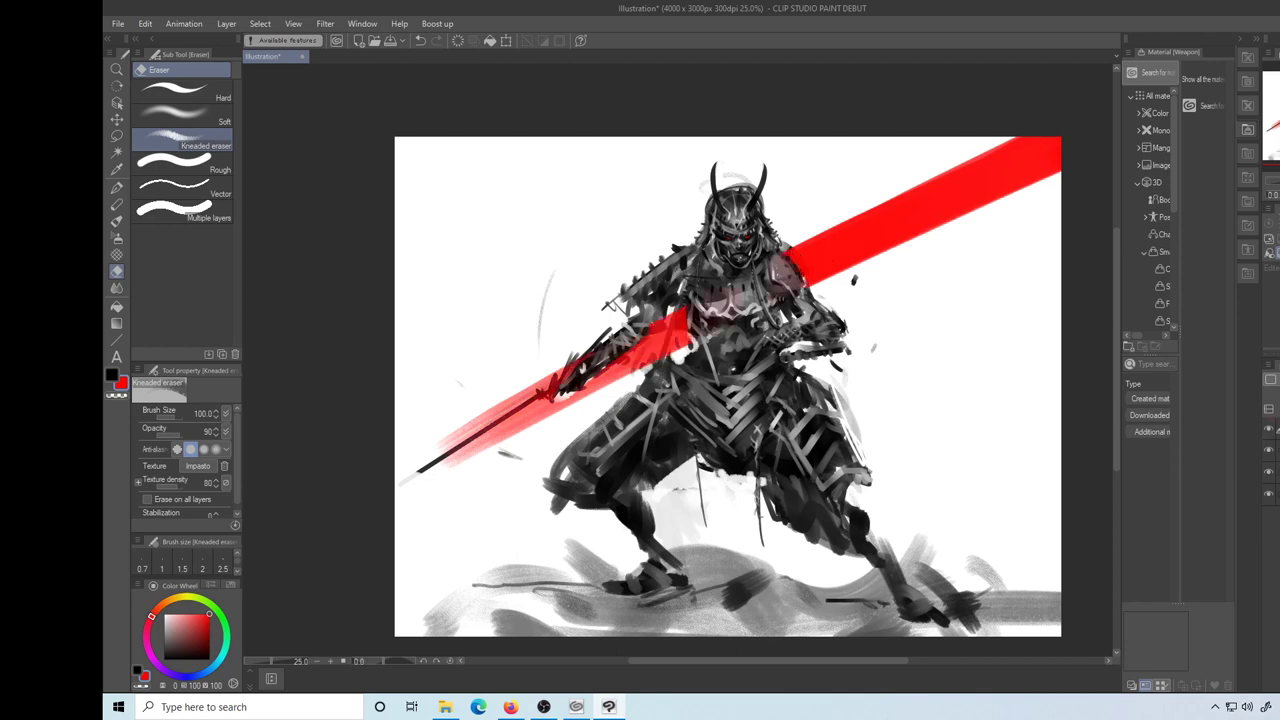
{"action": "key", "text": "ctrl+z"}
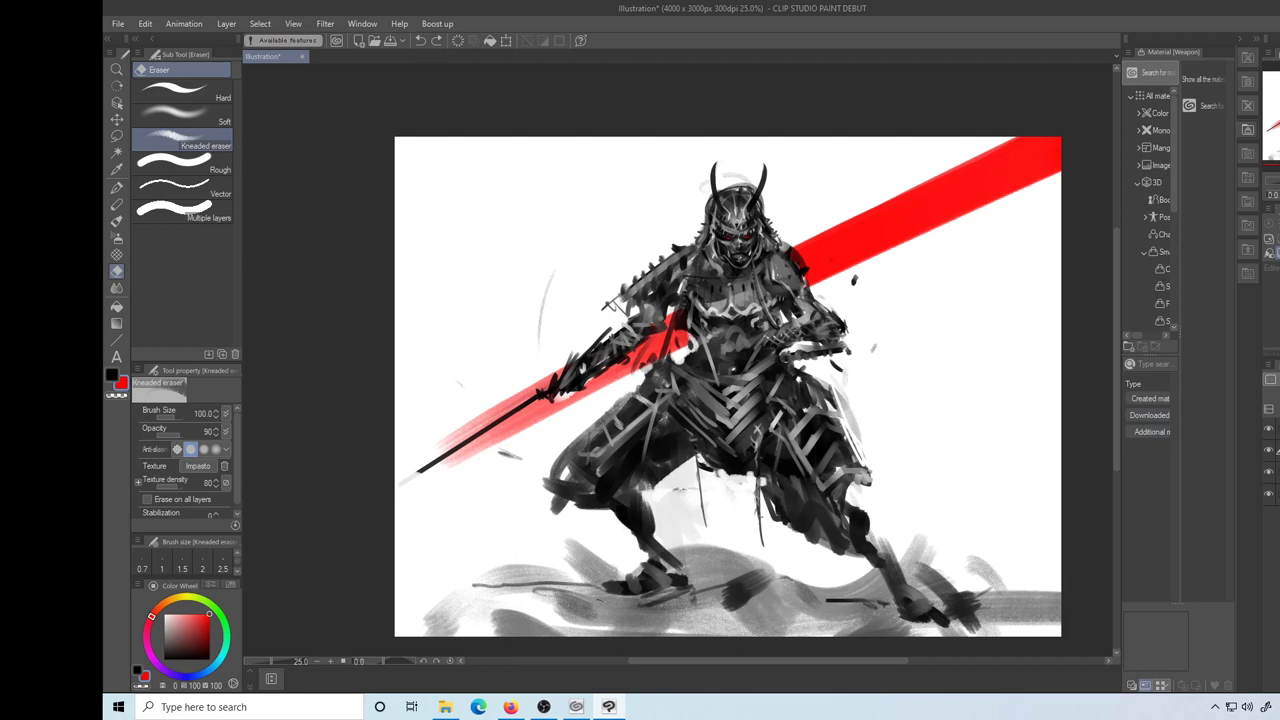
Switch to the India ink Smooth brush with black on a new layer, and undo a test stroke in the empty background
{"action": "key", "text": "b"}
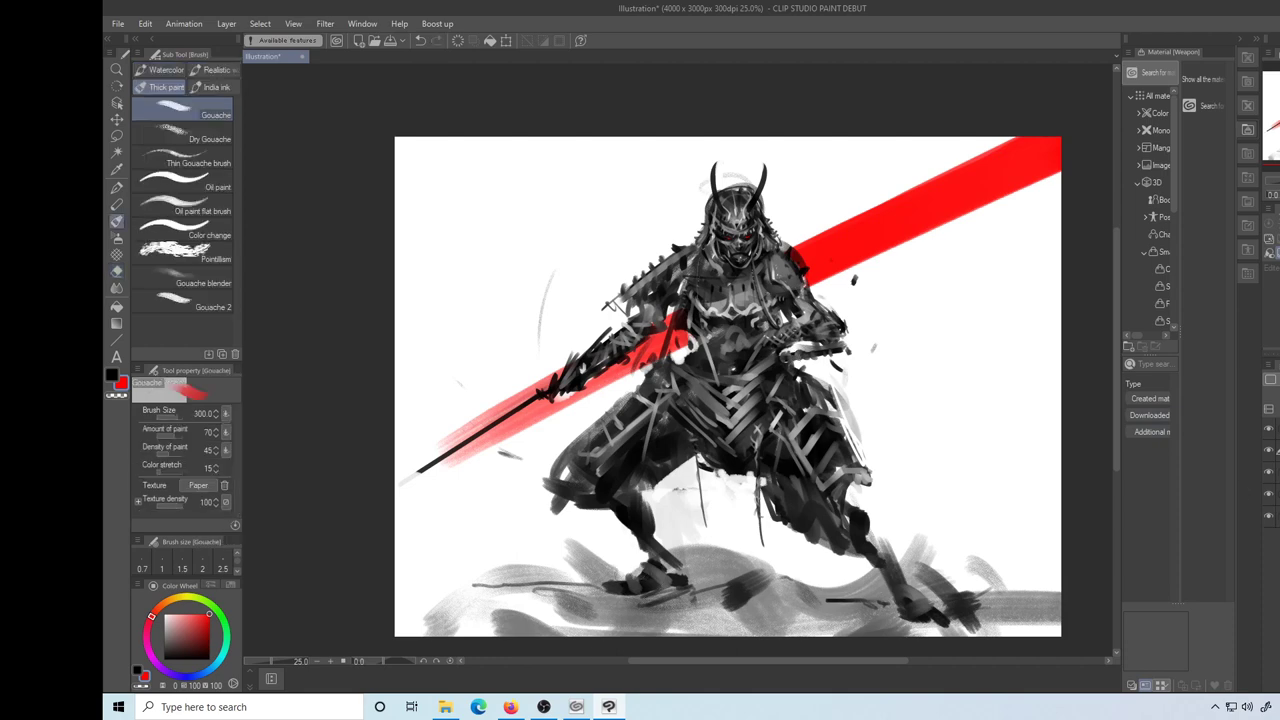
{"action": "key", "text": "b"}
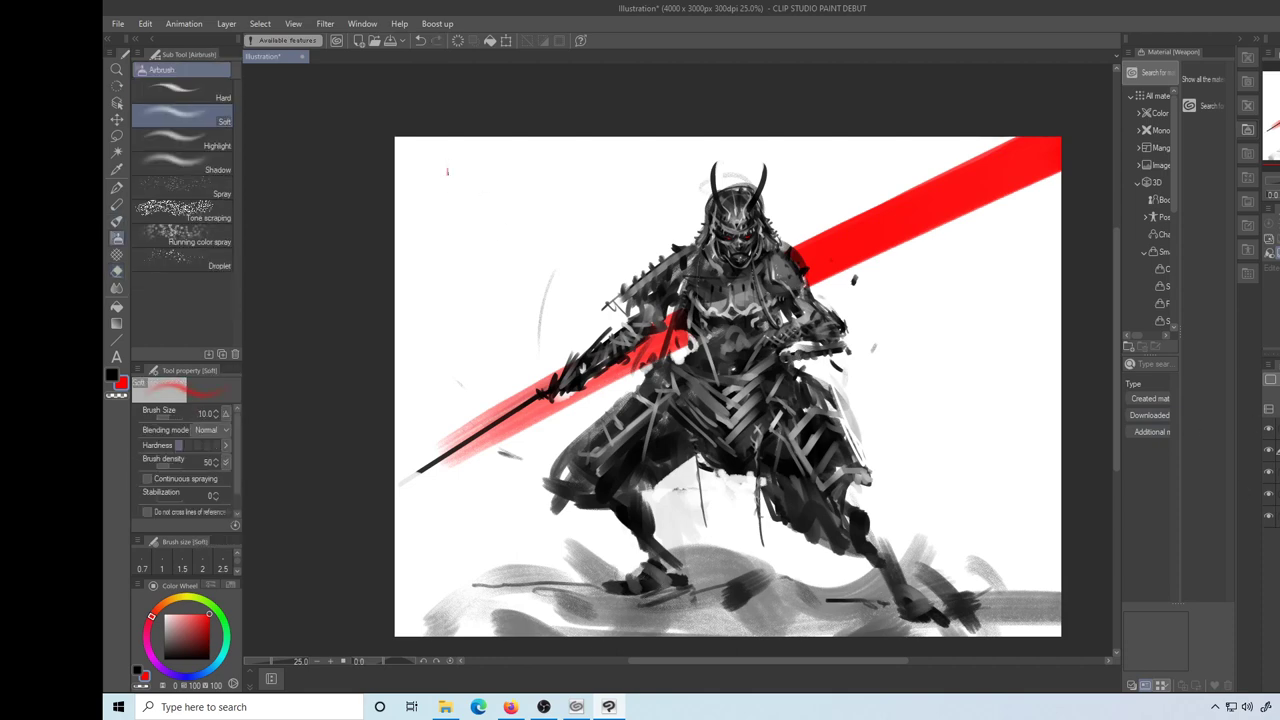
{"action": "key", "text": "o"}
{"action": "key", "text": "b"}
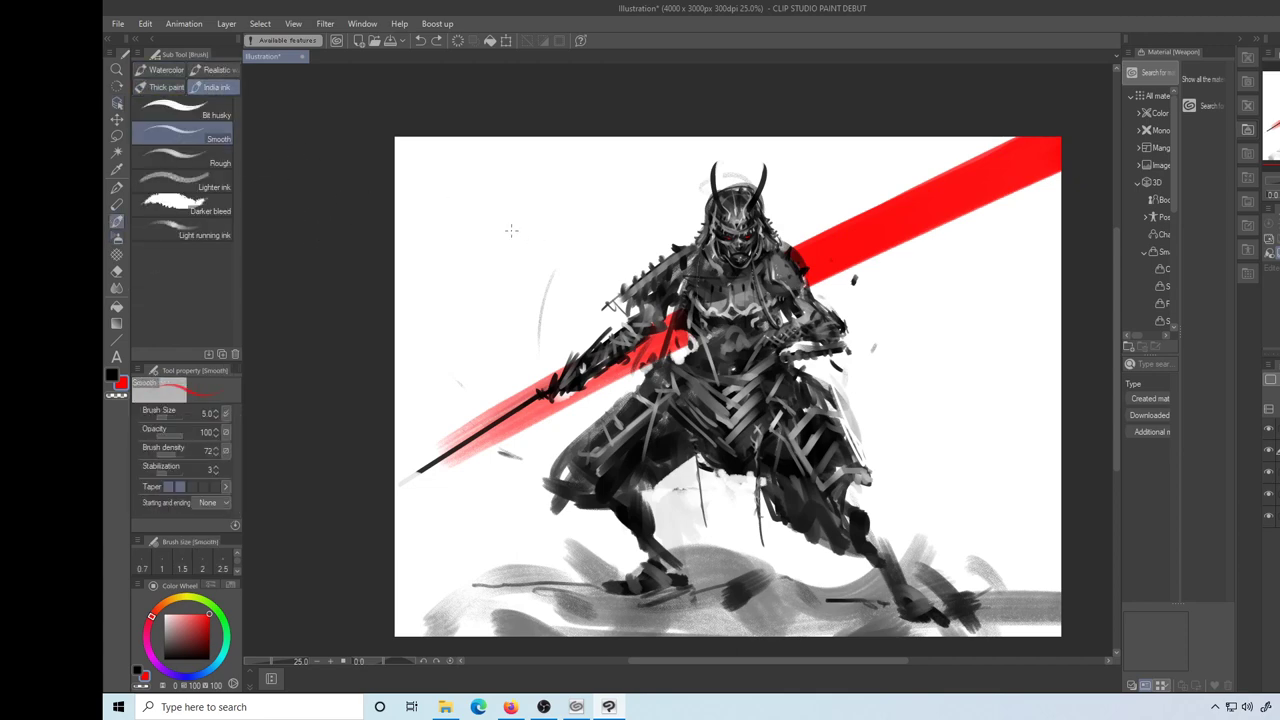
{"action": "key", "text": "x"}
{"action": "mouse_move", "coordinate": [498, 200]}
{"action": "left_mouse_down"}
{"action": "mouse_move", "coordinate": [515, 322]}
{"action": "mouse_move", "coordinate": [510, 208]}
{"action": "left_mouse_up"}
{"action": "key", "text": "ctrl+z"}
Set the Smooth brush to size 17 and sign the canvas's upper-left area with the artist's name and 2023
{"action": "key", "text": "]"}
{"action": "key", "text": "]"}
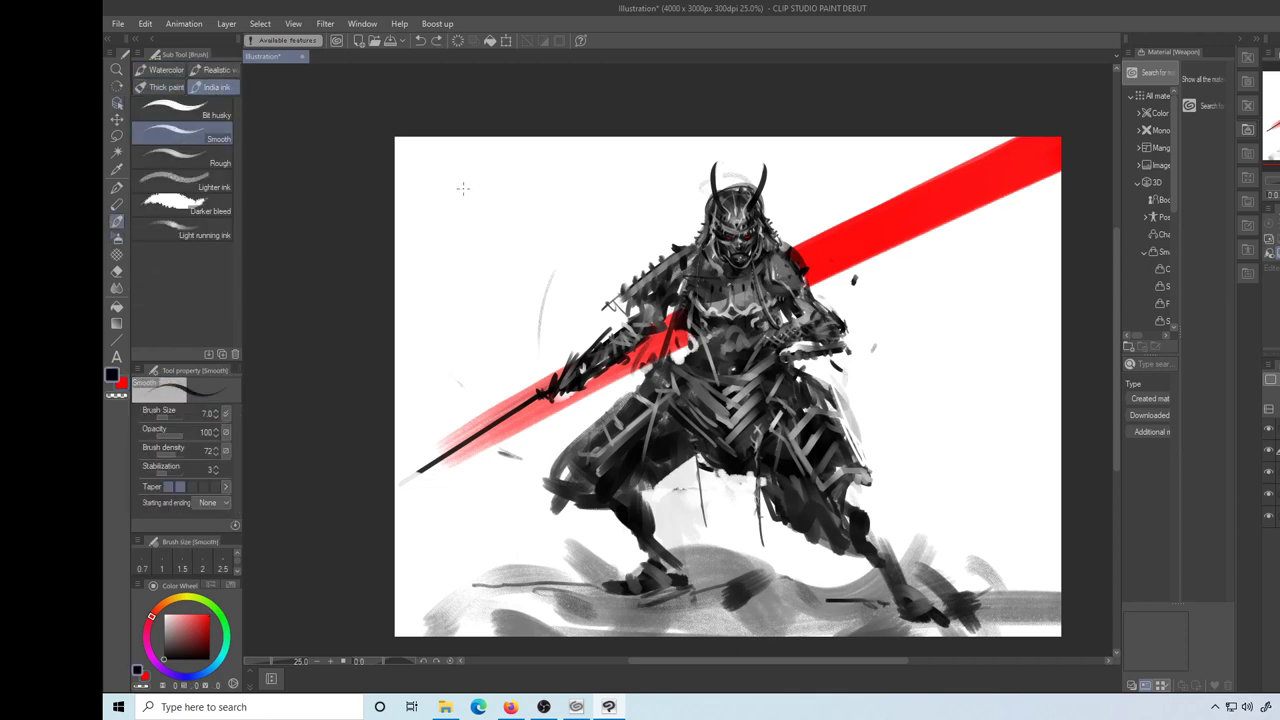
{"action": "key", "text": "]"}
{"action": "key", "text": "]"}
{"action": "key", "text": "]"}
{"action": "key", "text": "]"}
{"action": "key", "text": "]"}
{"action": "left_click_drag", "start_coordinate": [451, 175], "coordinate": [470, 322]}
{"action": "left_click_drag", "start_coordinate": [455, 200], "coordinate": [476, 325]}
{"action": "mouse_move", "coordinate": [456, 206]}
{"action": "left_mouse_down"}
{"action": "mouse_move", "coordinate": [462, 232]}
{"action": "mouse_move", "coordinate": [512, 194]}
{"action": "left_mouse_up"}
{"action": "left_click_drag", "start_coordinate": [516, 186], "coordinate": [530, 258]}
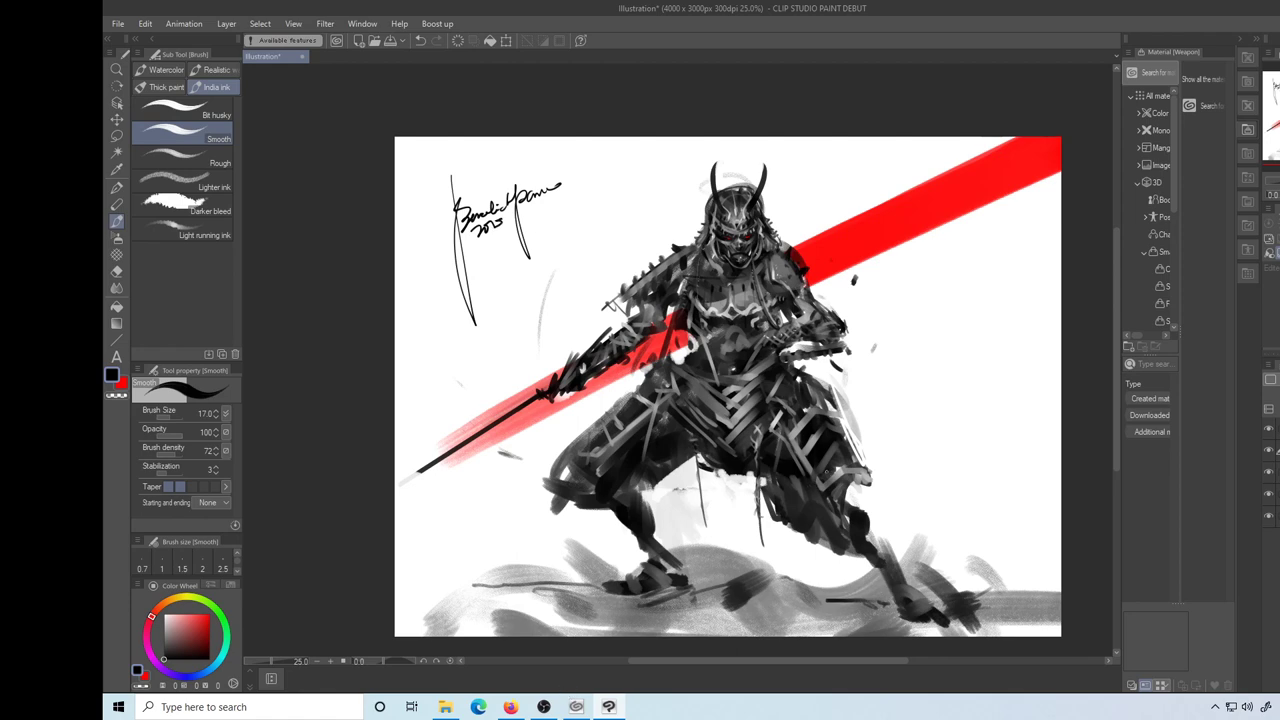
Review the signed painting at 33.3% zoom and switch to OBS
{"action": "key", "text": "ctrl+space"}
{"action": "left_click", "coordinate": [822, 456]}
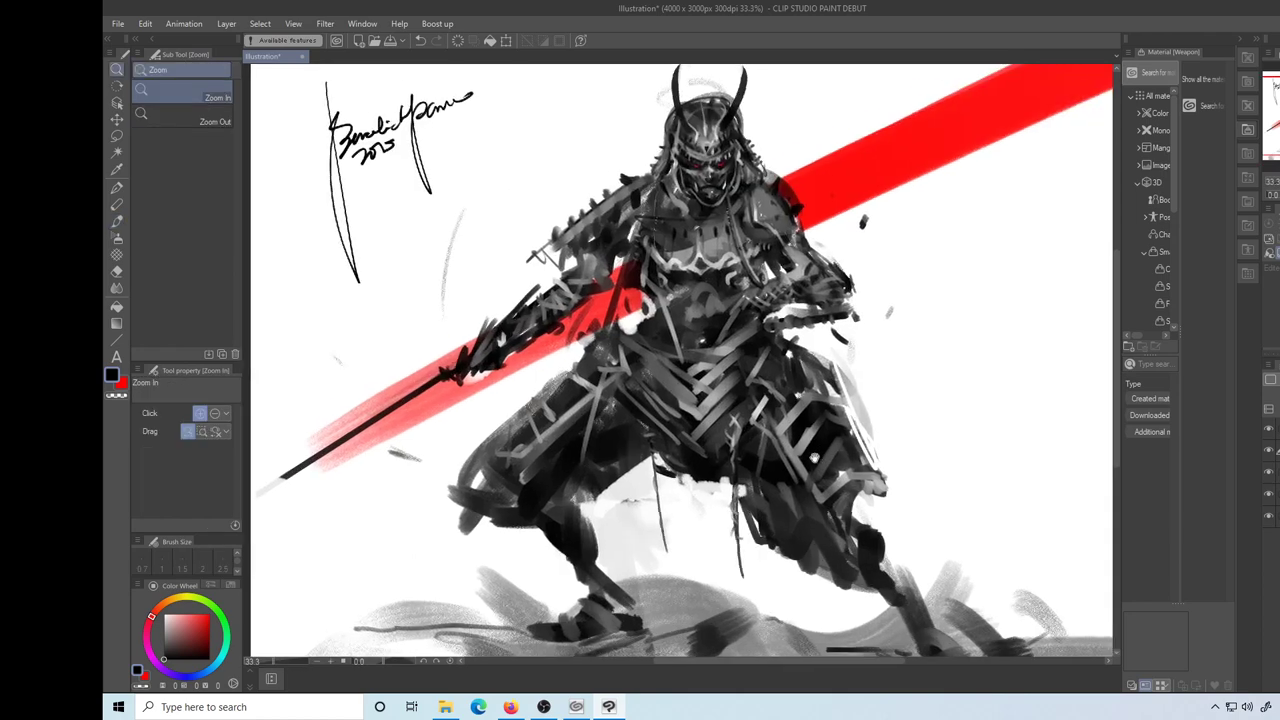
{"action": "left_click_drag", "start_coordinate": [819, 457], "coordinate": [799, 450]}
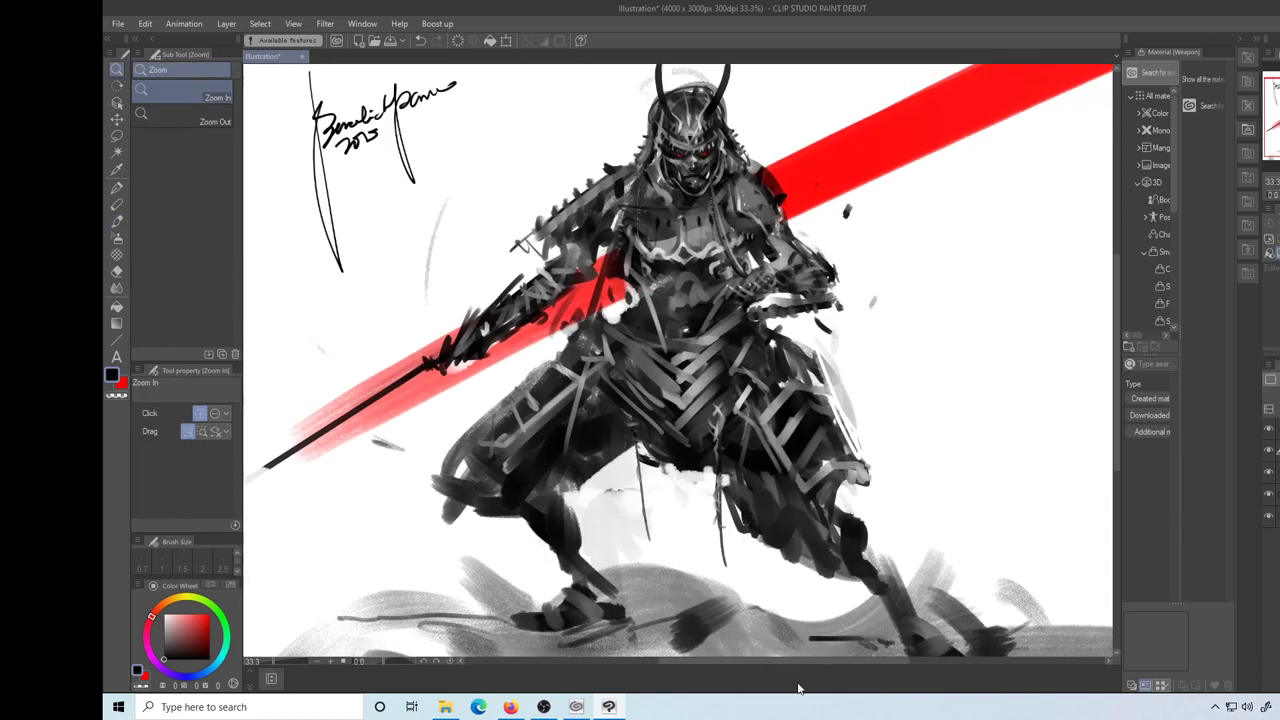
{"action": "left_click", "coordinate": [543, 706]}
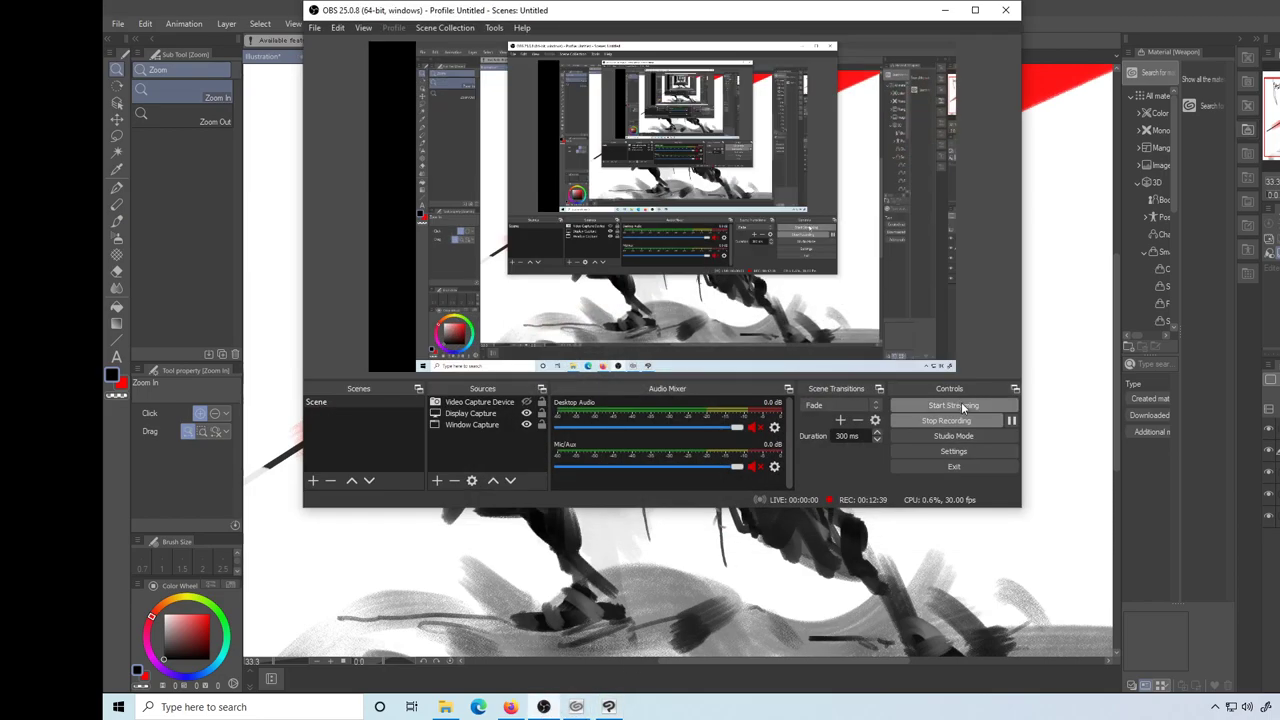